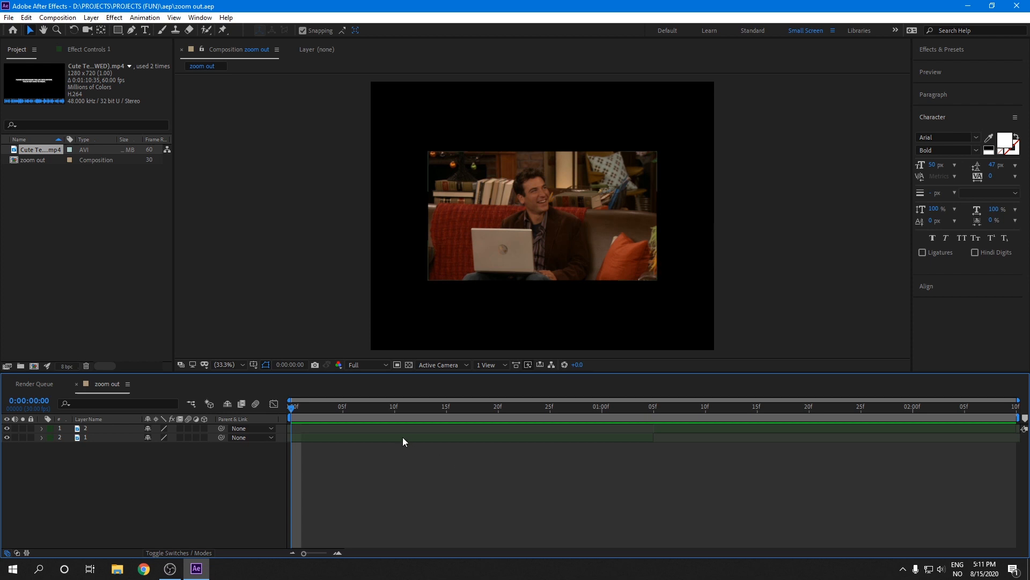
Scale clip layer 1 to 212% and clip layer 2 to 213% to fill the frame, and reposition both horizontally around their subjects
{"action": "left_click_drag", "start_coordinate": [353, 408], "coordinate": [292, 510]}
{"action": "left_click", "coordinate": [372, 437]}
{"action": "key", "text": "s"}
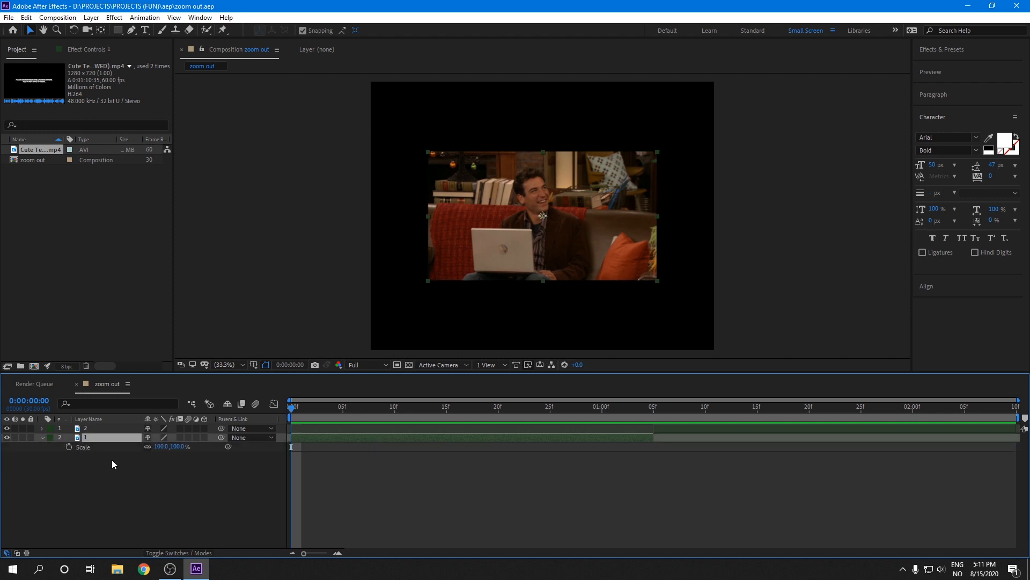
{"action": "left_click_drag", "start_coordinate": [173, 447], "coordinate": [231, 441]}
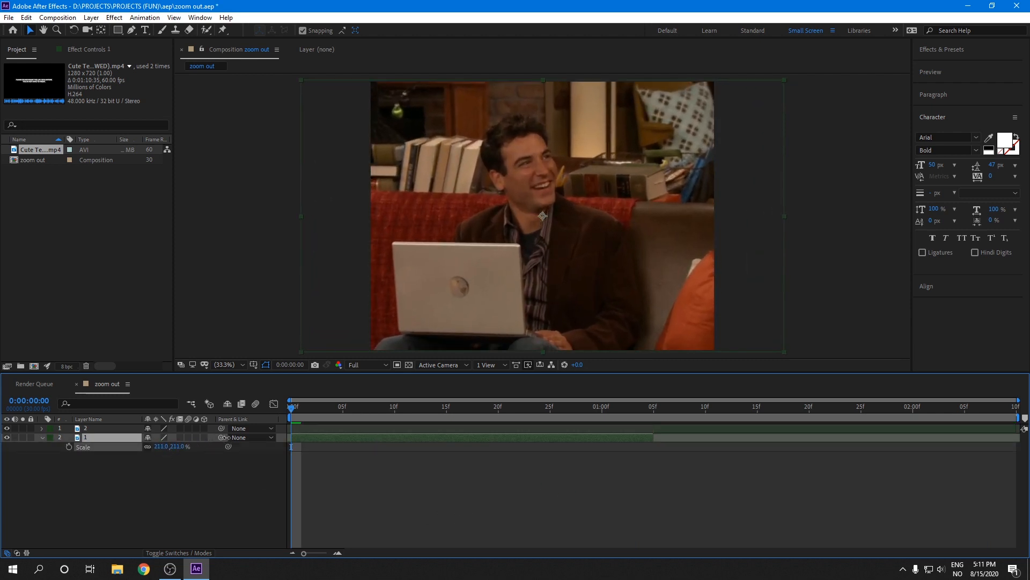
{"action": "left_click", "coordinate": [542, 261]}
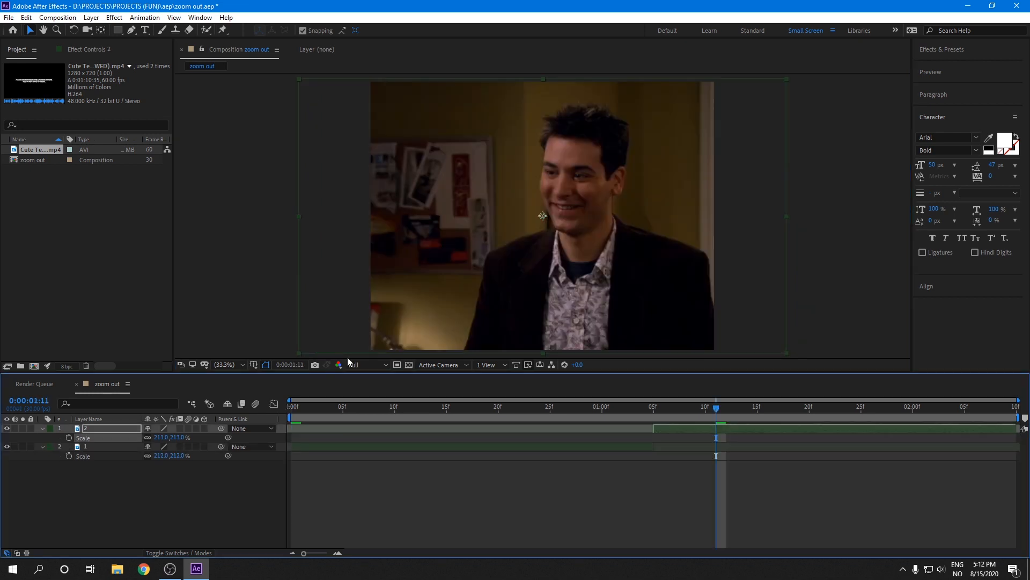
{"action": "left_click_drag", "start_coordinate": [548, 276], "coordinate": [511, 273]}
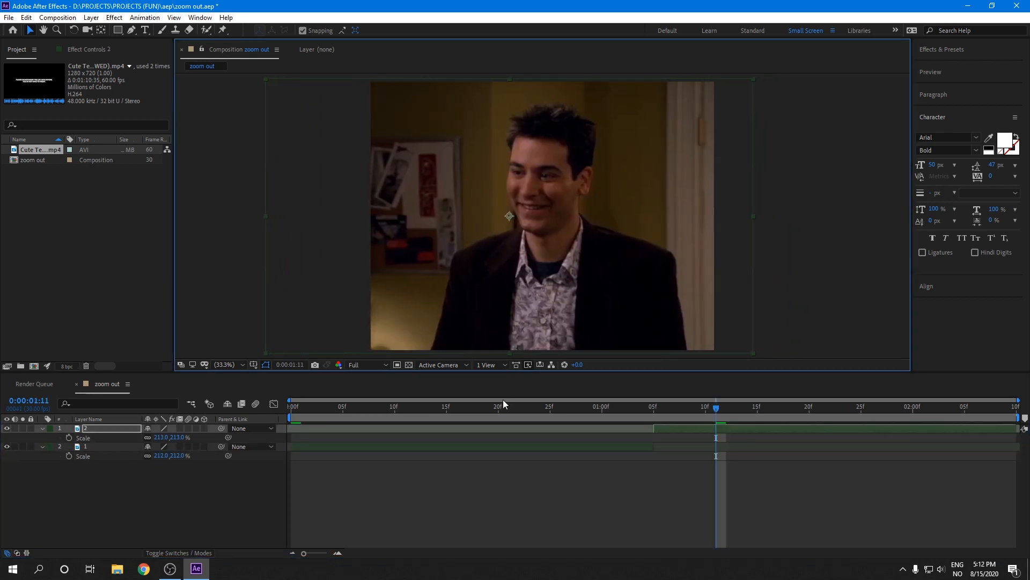
Pre-compose clip layer 1 as 1 Comp 1, moving all attributes into the new composition
{"action": "left_click_drag", "start_coordinate": [498, 408], "coordinate": [289, 422]}
{"action": "left_click", "coordinate": [332, 454]}
{"action": "right_click", "coordinate": [333, 445]}
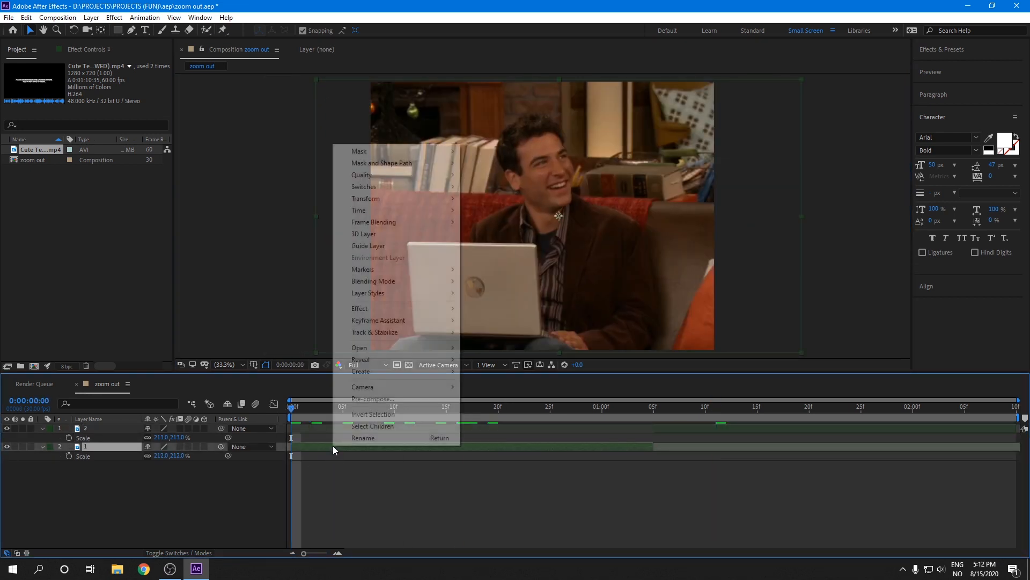
{"action": "left_click", "coordinate": [389, 413]}
{"action": "left_click", "coordinate": [424, 290]}
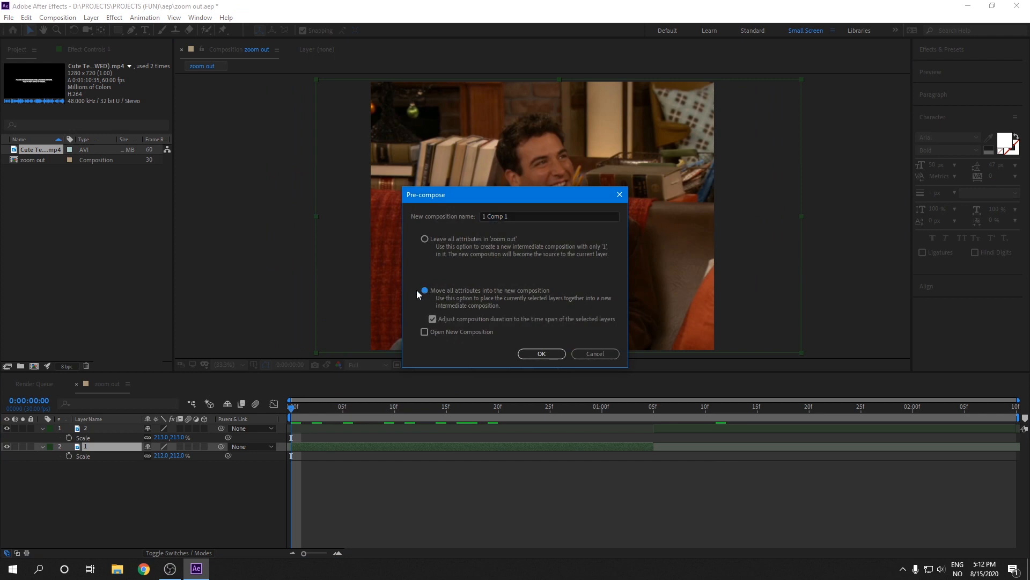
{"action": "left_click", "coordinate": [541, 354]}
Pre-compose clip layer 2 as 2 Comp 1 with all attributes moved into the new composition
{"action": "left_click", "coordinate": [665, 407]}
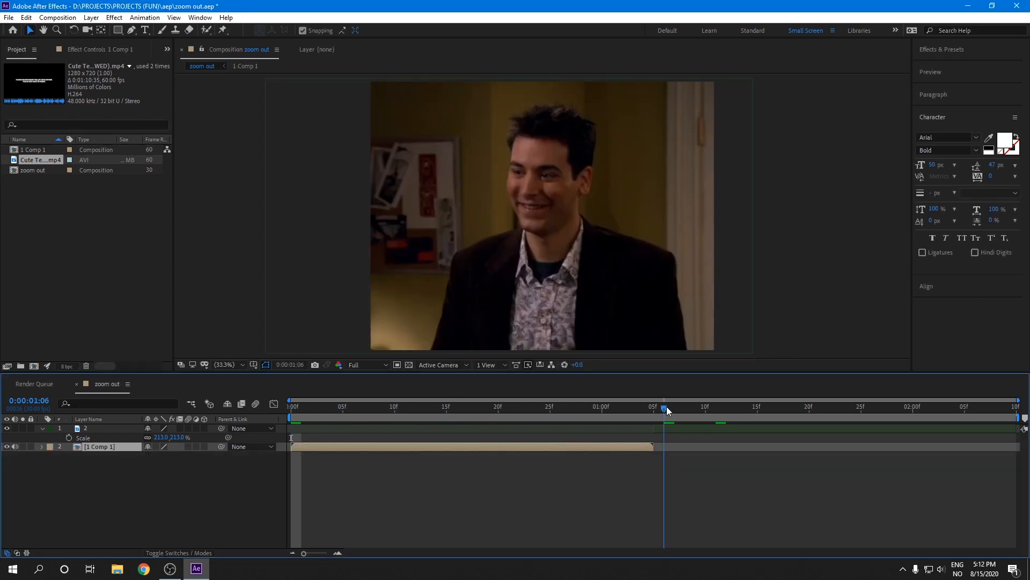
{"action": "left_click", "coordinate": [674, 430]}
{"action": "right_click", "coordinate": [674, 429]}
{"action": "left_click", "coordinate": [714, 382]}
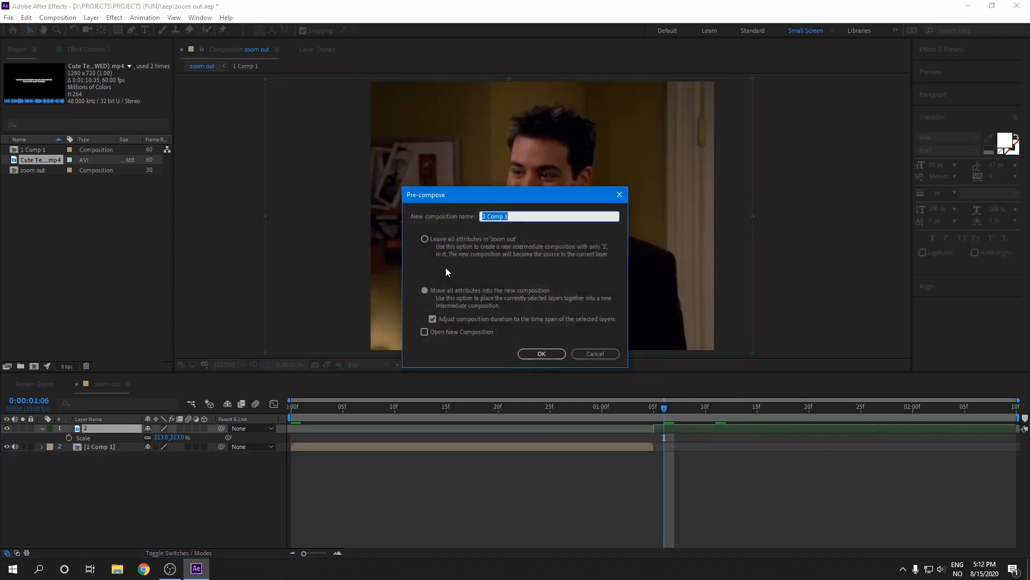
{"action": "left_click", "coordinate": [542, 353]}
Try scaling the 1 Comp 1 layer down to 40% and shifting it sideways, and undo these changes
{"action": "left_click", "coordinate": [540, 408]}
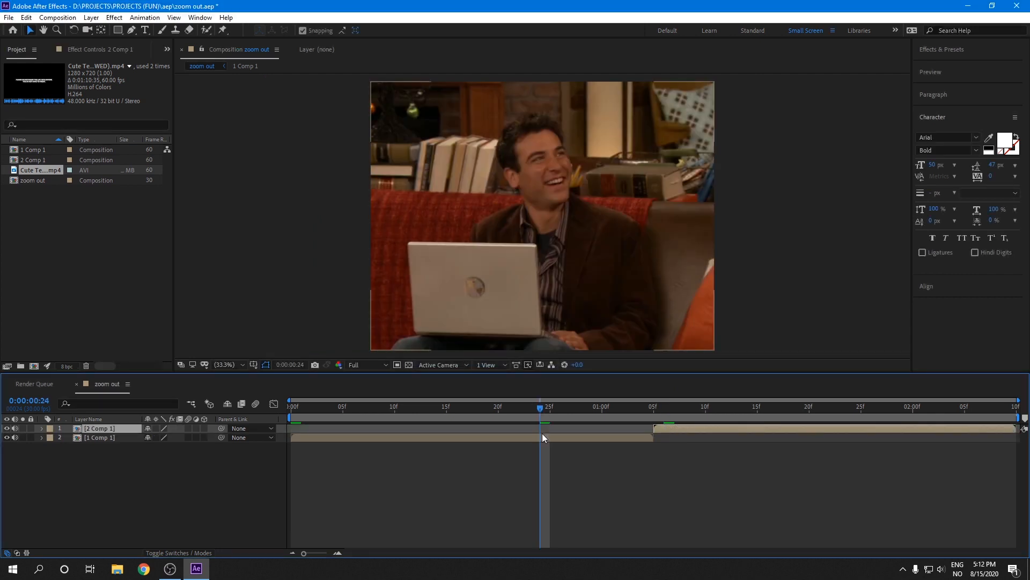
{"action": "left_click", "coordinate": [542, 436]}
{"action": "key", "text": "s"}
{"action": "left_click_drag", "start_coordinate": [173, 447], "coordinate": [157, 463]}
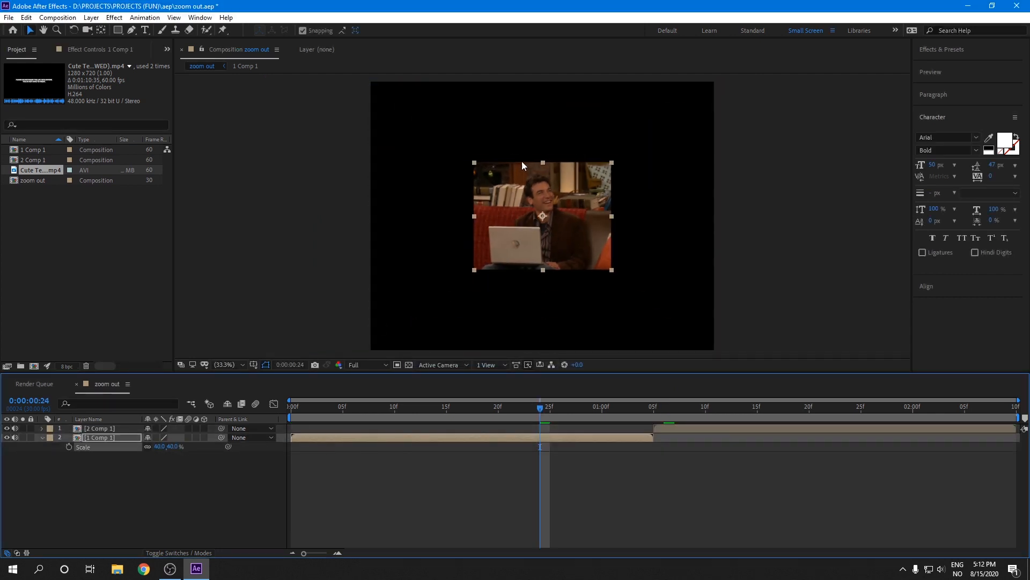
{"action": "left_click_drag", "start_coordinate": [542, 215], "coordinate": [494, 219]}
{"action": "key", "text": "ctrl+z"}
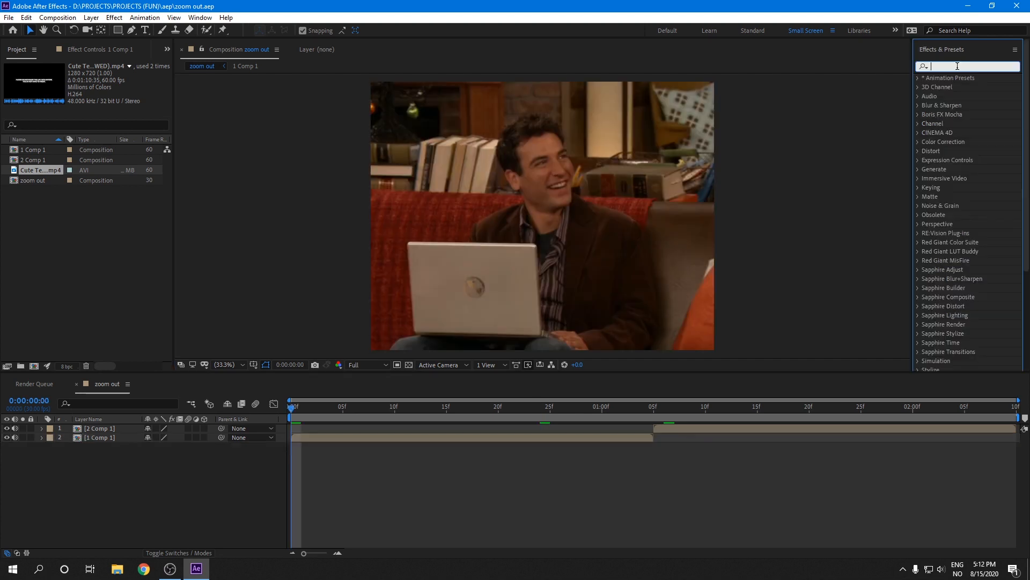
Apply the Motion Tile effect to 1 Comp 1 with output width and height of 200 and Mirror Edges enabled
{"action": "type", "text": "motion tiøe"}
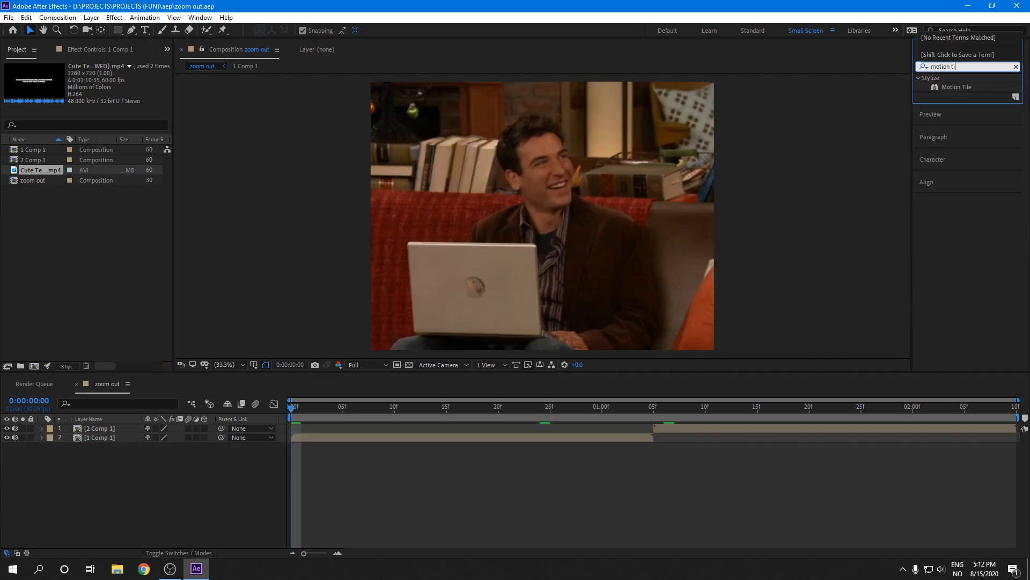
{"action": "key", "text": "BackSpace"}
{"action": "type", "text": "le"}
{"action": "left_click_drag", "start_coordinate": [961, 86], "coordinate": [461, 439]}
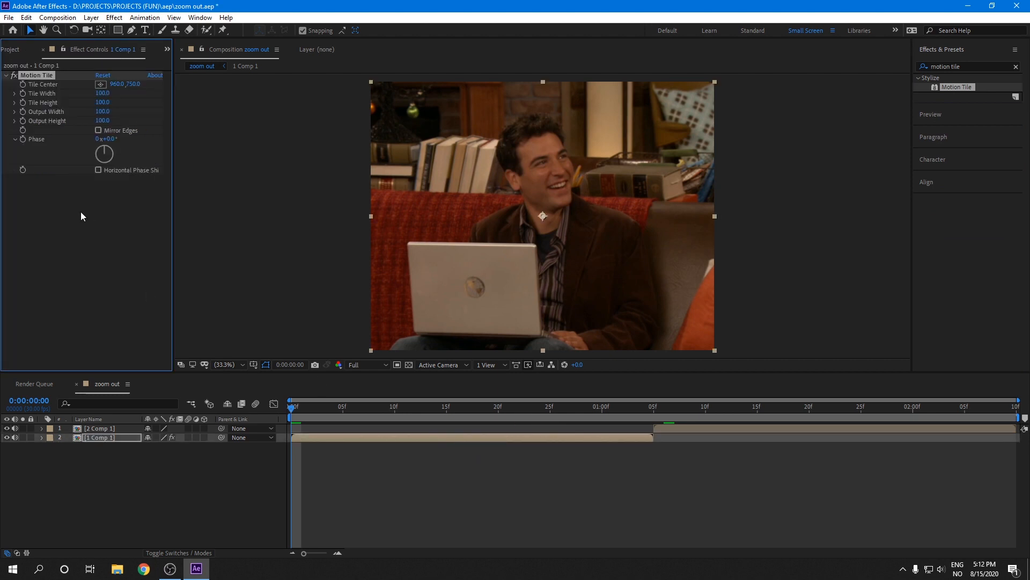
{"action": "left_click", "coordinate": [102, 112]}
{"action": "type", "text": "200"}
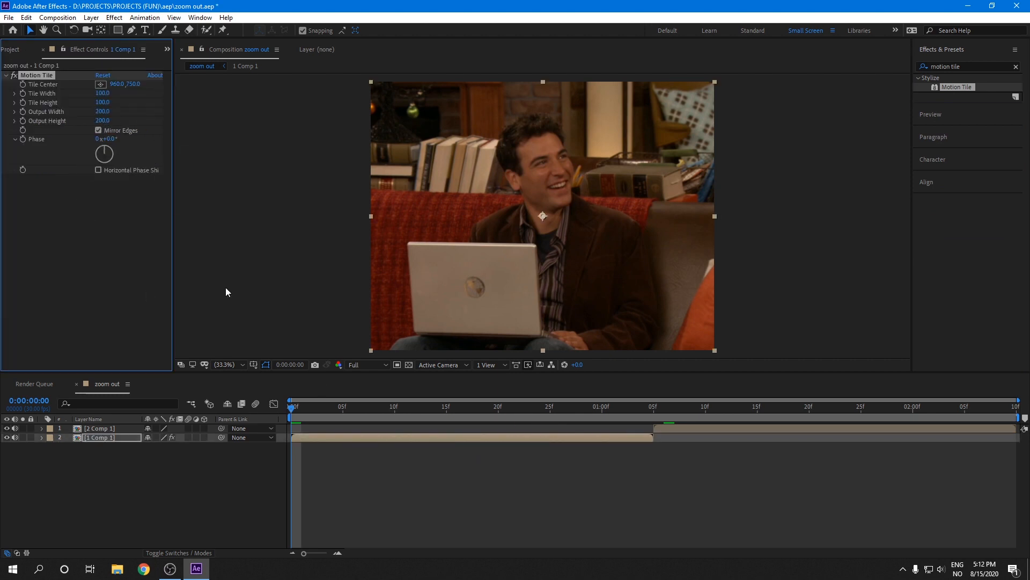
{"action": "left_click", "coordinate": [312, 467]}
Apply Motion Tile to 2 Comp 1 as well, setting output width and height to 200 and enabling Mirror Edges
{"action": "left_click", "coordinate": [318, 436]}
{"action": "left_click_drag", "start_coordinate": [293, 409], "coordinate": [660, 423]}
{"action": "left_click", "coordinate": [677, 427]}
{"action": "left_click_drag", "start_coordinate": [964, 89], "coordinate": [707, 429]}
{"action": "left_click", "coordinate": [105, 111]}
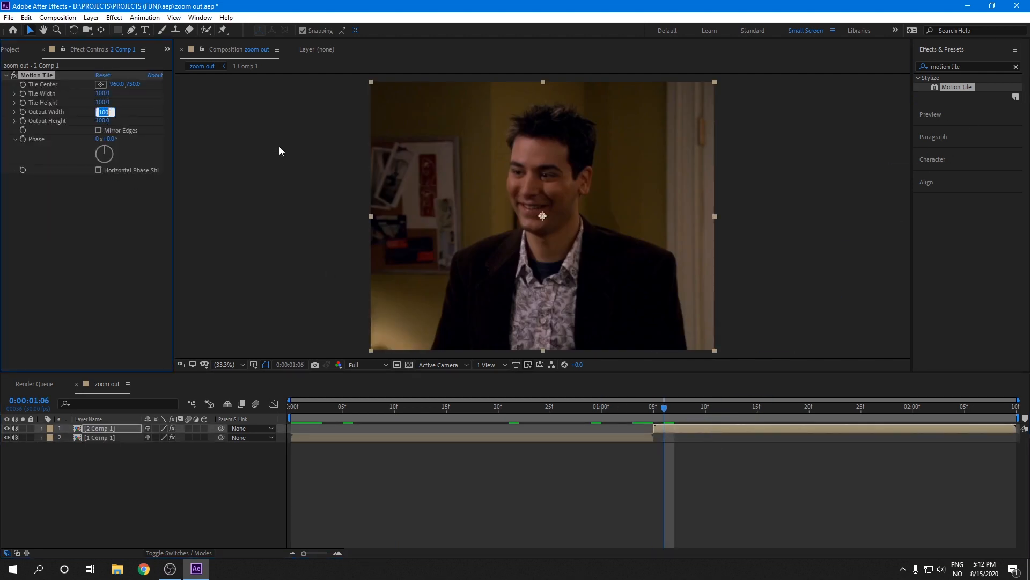
{"action": "type", "text": "20"}
{"action": "key", "text": "Tab"}
{"action": "type", "text": "200"}
{"action": "key", "text": "Return"}
{"action": "left_click", "coordinate": [129, 130]}
Enable motion blur for the composition and for both pre-composed layers, and save the project
{"action": "left_click", "coordinate": [406, 411]}
{"action": "left_click", "coordinate": [418, 437]}
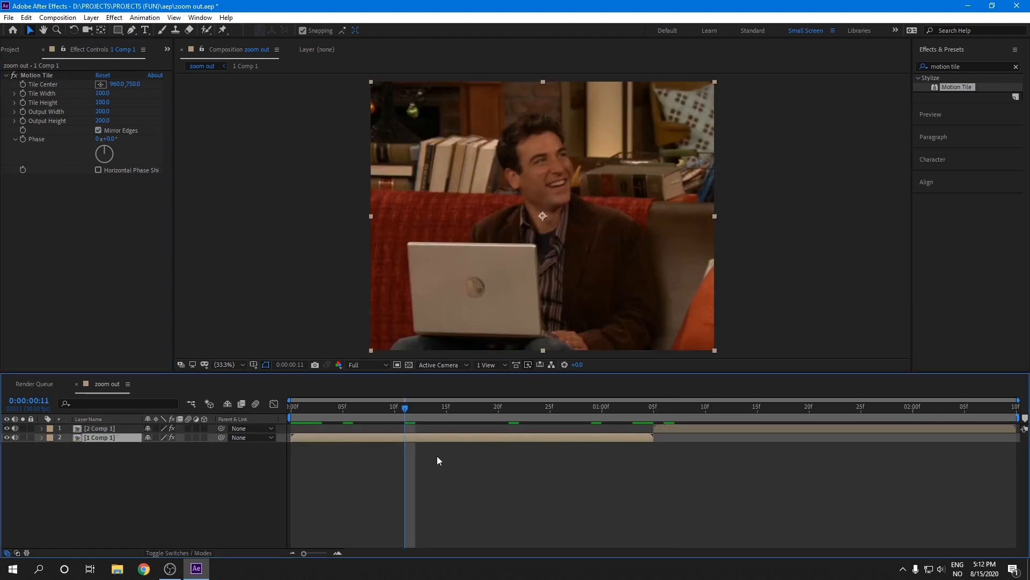
{"action": "left_click", "coordinate": [437, 458]}
{"action": "left_click_drag", "start_coordinate": [325, 410], "coordinate": [258, 414]}
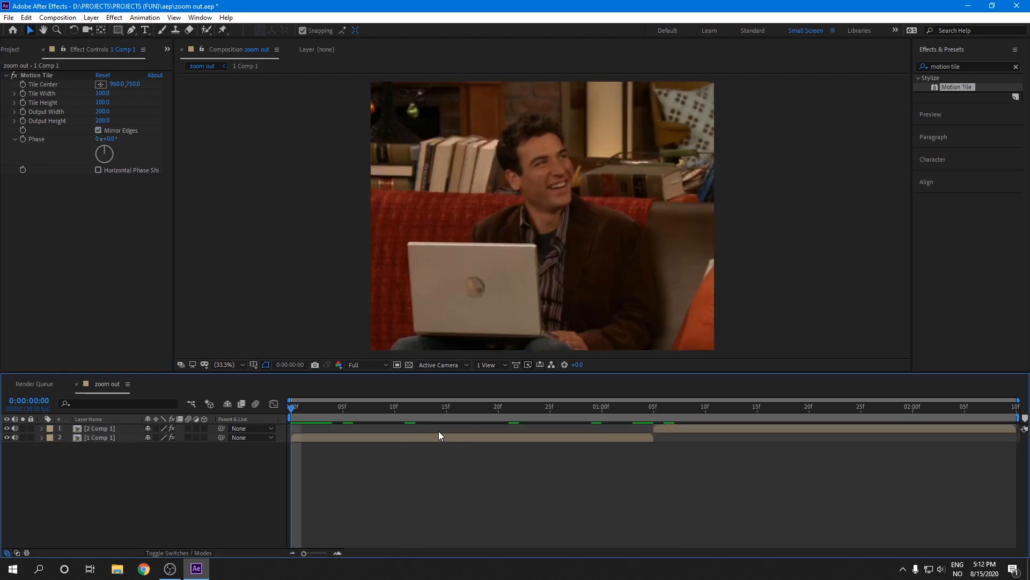
{"action": "left_click", "coordinate": [258, 403]}
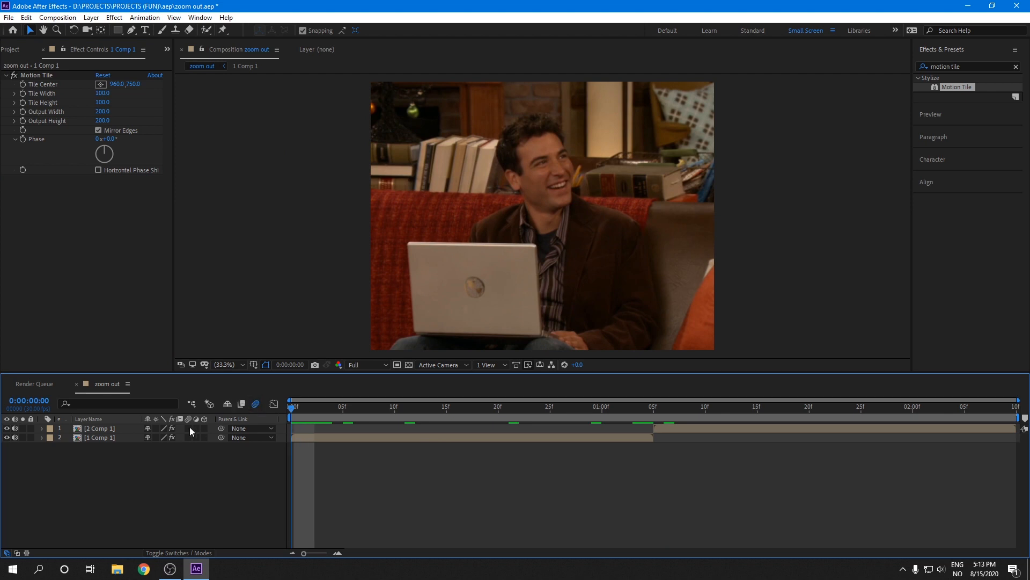
{"action": "left_click_drag", "start_coordinate": [189, 428], "coordinate": [188, 436]}
{"action": "key", "text": "ctrl+s"}
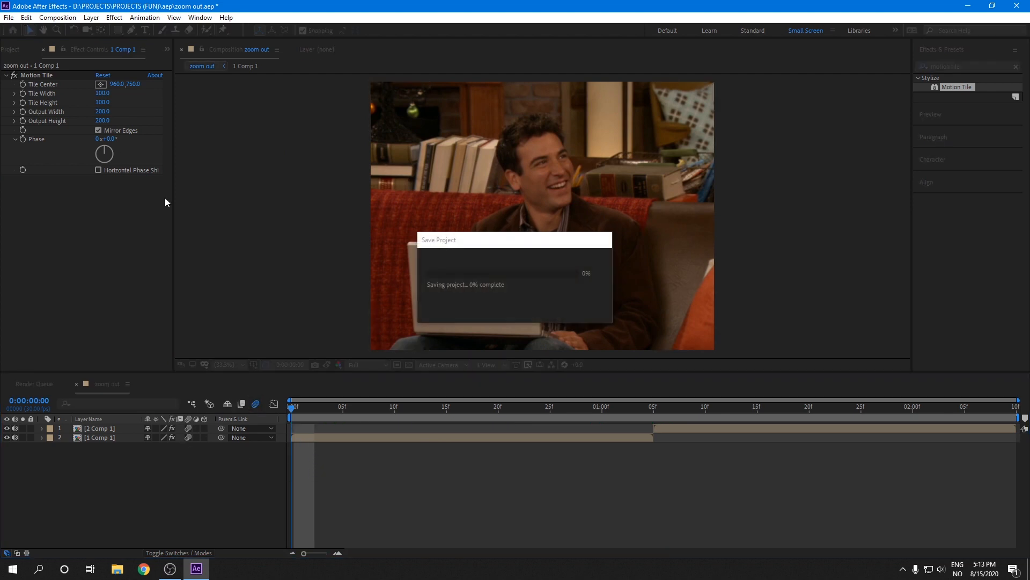
Examine the motion blur shutter and sample values in the zoom out composition's advanced settings and accept them
{"action": "left_click", "coordinate": [58, 17]}
{"action": "left_click", "coordinate": [62, 46]}
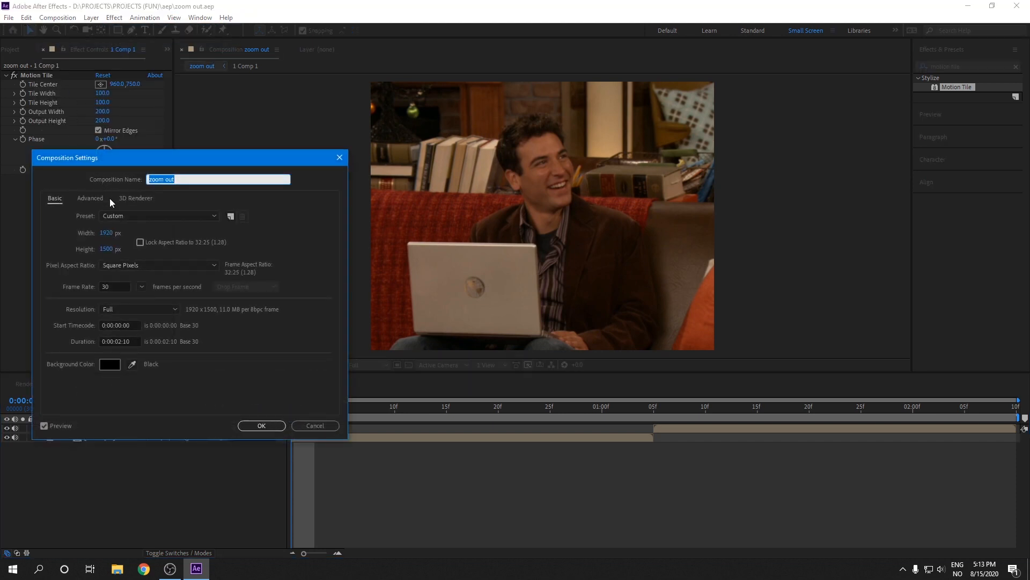
{"action": "left_click", "coordinate": [91, 199]}
{"action": "left_click_drag", "start_coordinate": [126, 157], "coordinate": [305, 156]}
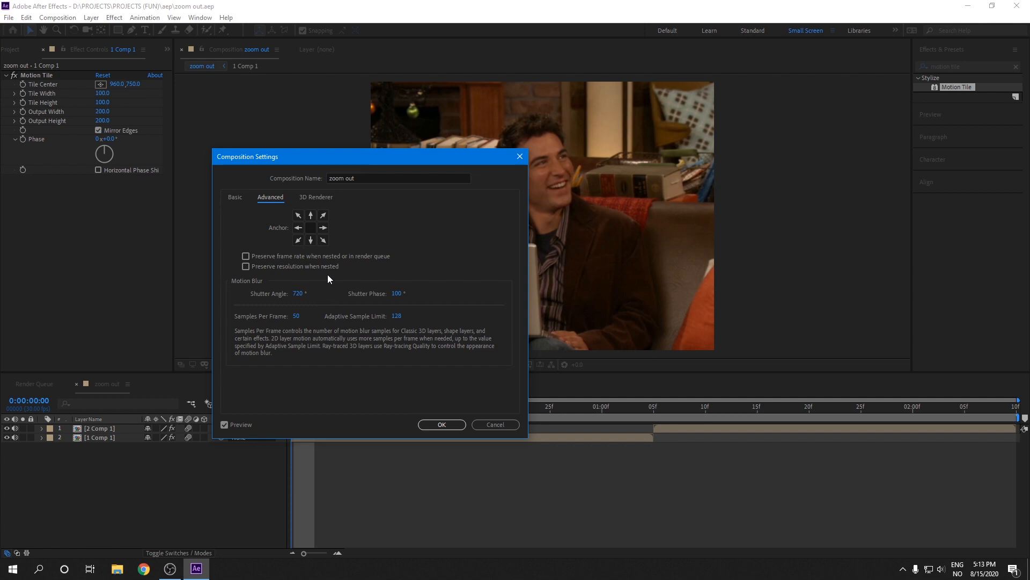
{"action": "left_click", "coordinate": [439, 423]}
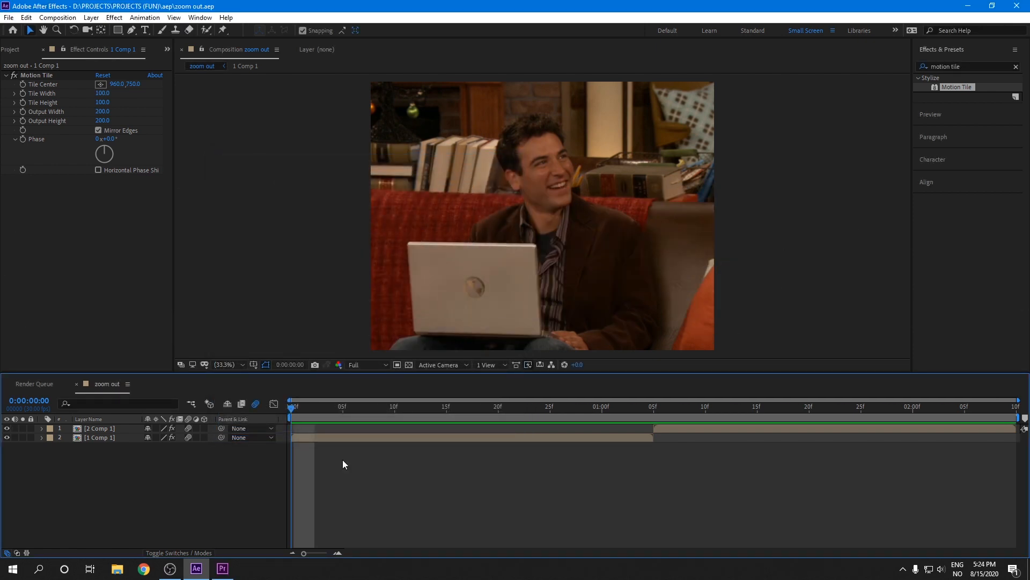
Add a 100% Scale keyframe to the 1 Comp 1 layer at 0:00:00:08
{"action": "left_click", "coordinate": [348, 436]}
{"action": "left_click_drag", "start_coordinate": [383, 408], "coordinate": [379, 488]}
{"action": "key", "text": "Home"}
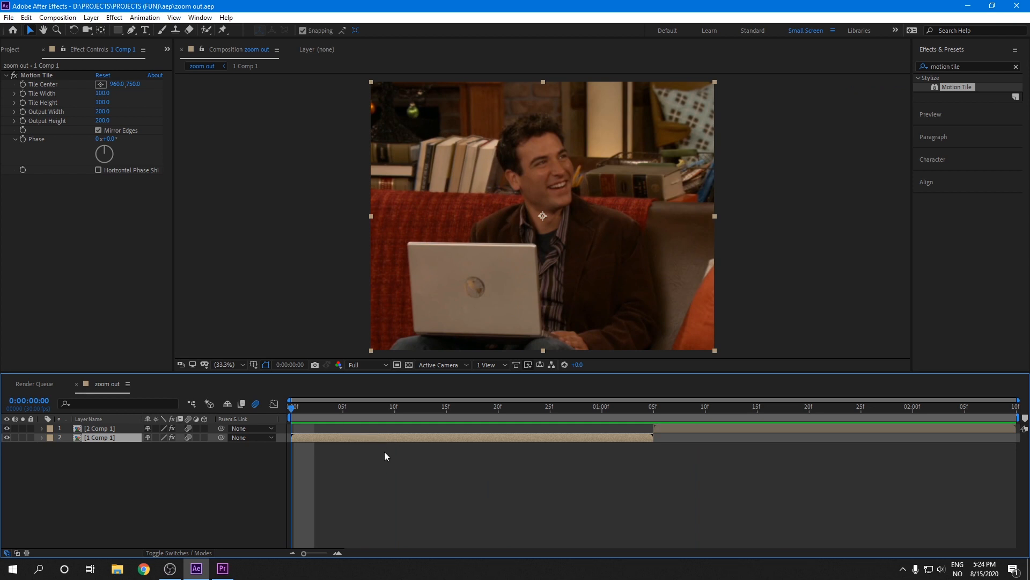
{"action": "left_click_drag", "start_coordinate": [343, 408], "coordinate": [382, 442]}
{"action": "key", "text": "s"}
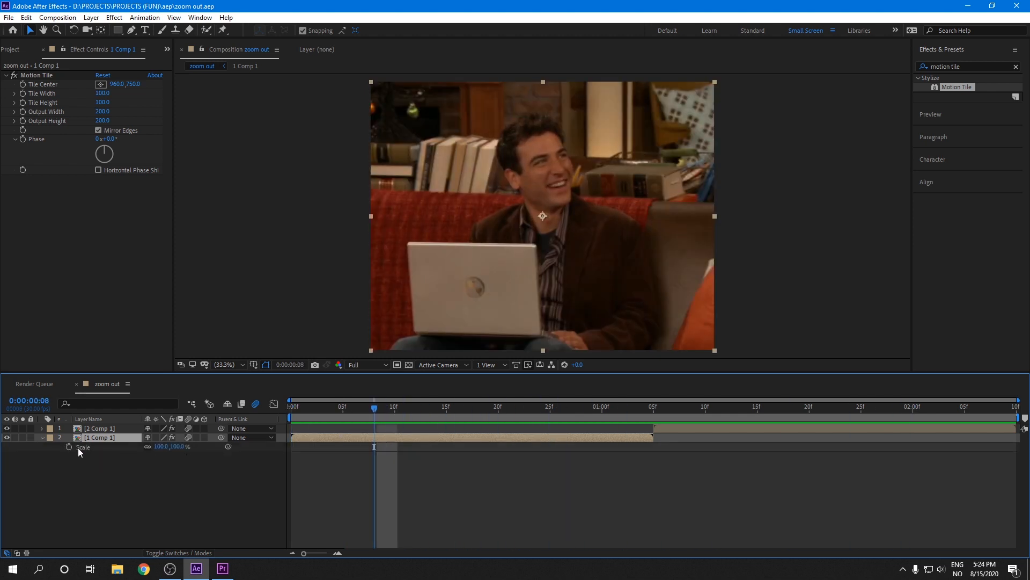
{"action": "left_click", "coordinate": [68, 447]}
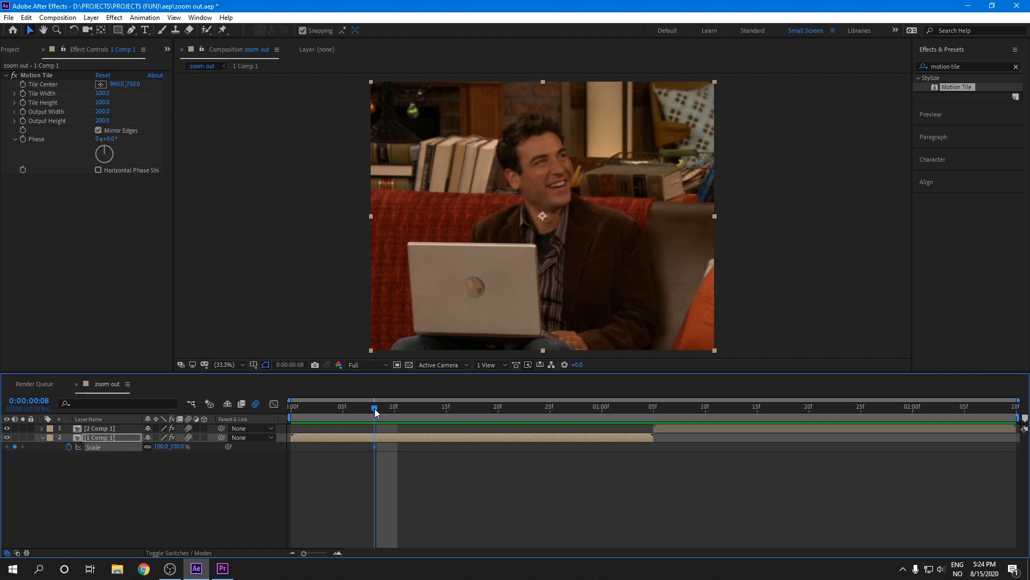
Keyframe the 1 Comp 1 layer's Scale at 50% at 0:00:01:04, and move that keyframe to 0:00:01:06, just past the layer's end
{"action": "left_click_drag", "start_coordinate": [375, 411], "coordinate": [646, 455]}
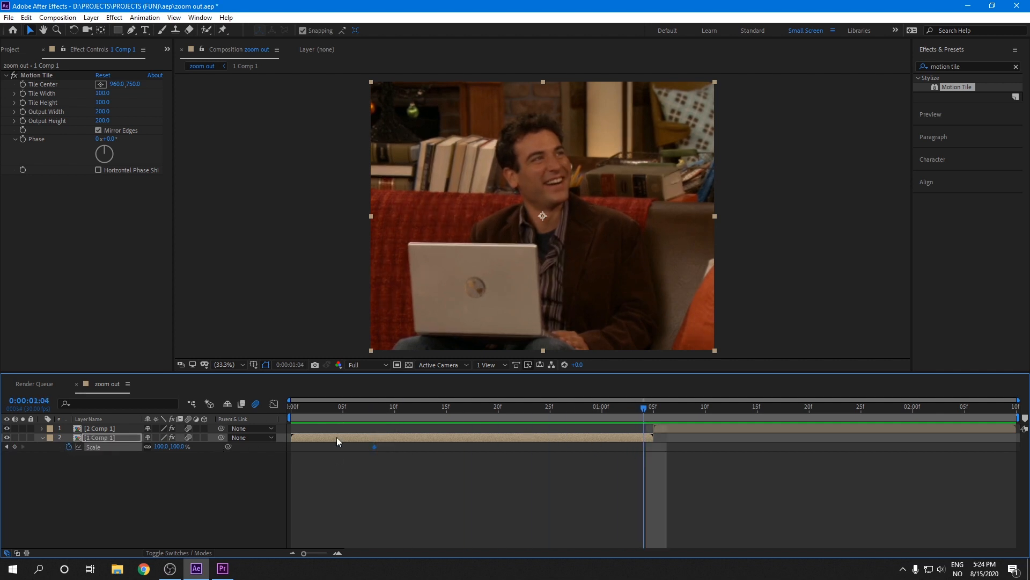
{"action": "left_click_drag", "start_coordinate": [644, 408], "coordinate": [664, 409]}
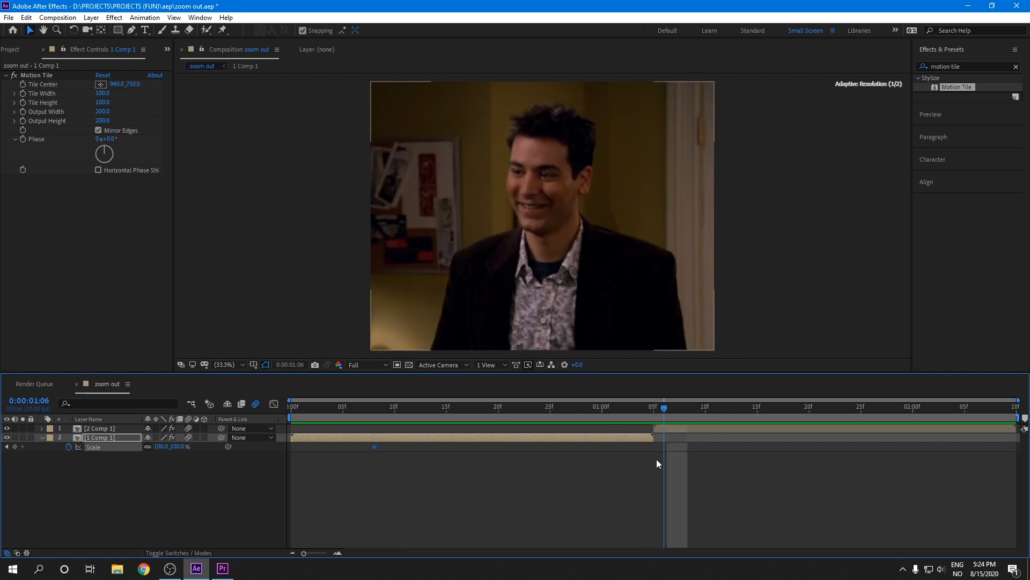
{"action": "left_click", "coordinate": [645, 407]}
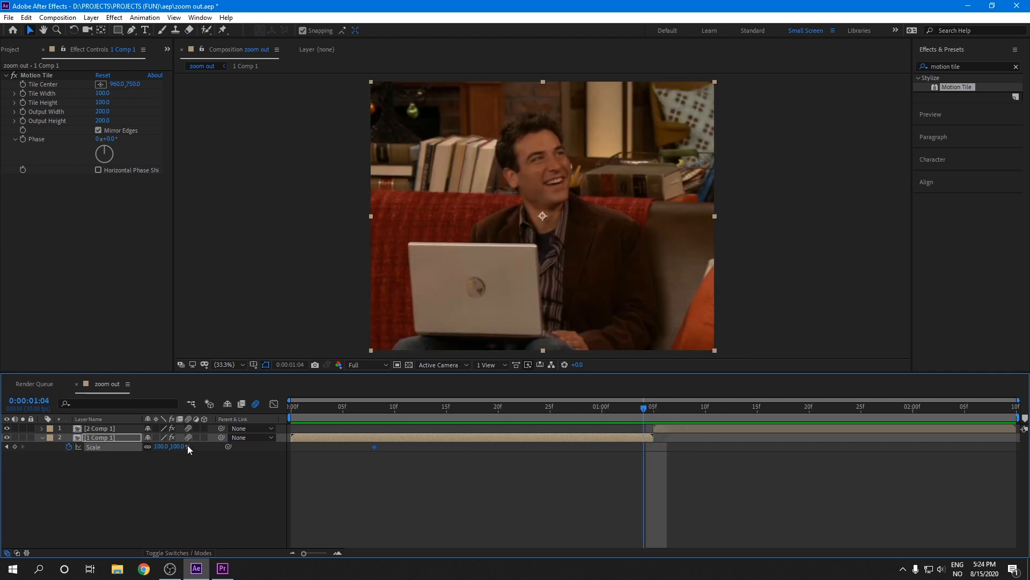
{"action": "left_click_drag", "start_coordinate": [177, 447], "coordinate": [177, 467]}
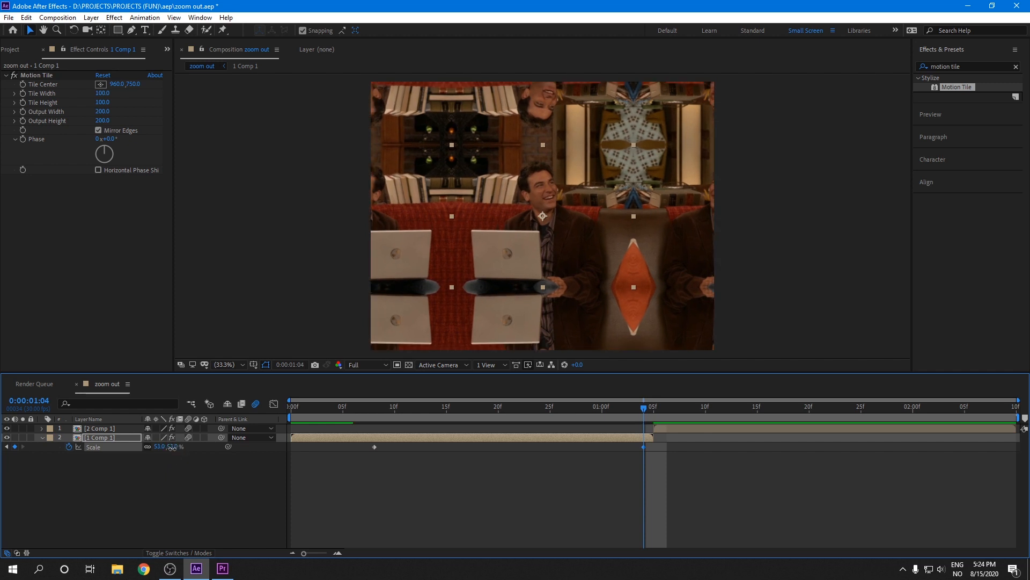
{"action": "left_click", "coordinate": [172, 446]}
{"action": "type", "text": "50"}
{"action": "key", "text": "Return"}
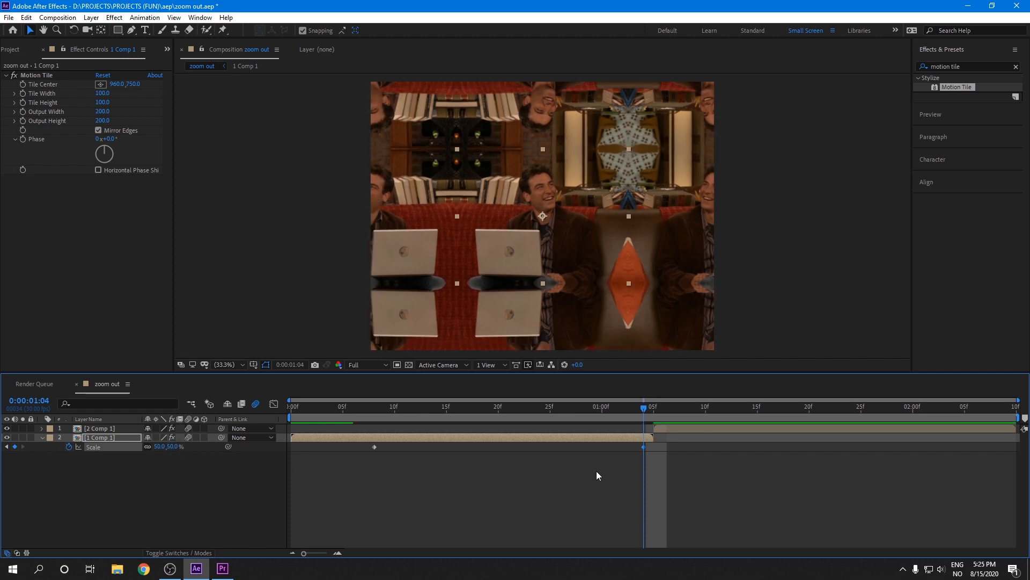
{"action": "left_click_drag", "start_coordinate": [643, 446], "coordinate": [664, 450]}
Apply Easy Ease to both Scale keyframes of the 1 Comp 1 layer
{"action": "left_click_drag", "start_coordinate": [652, 407], "coordinate": [327, 464]}
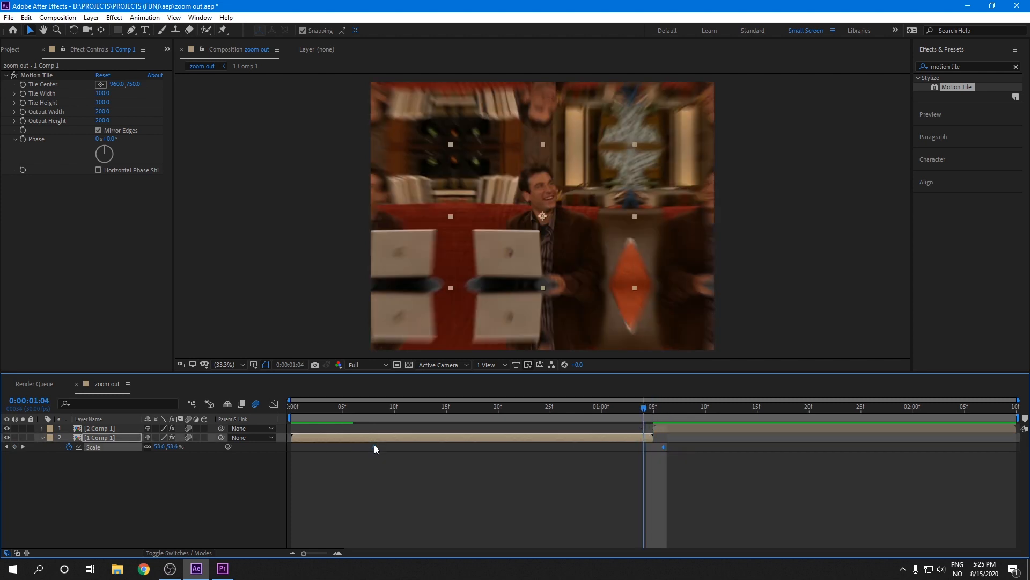
{"action": "right_click", "coordinate": [375, 447]}
{"action": "mouse_move", "coordinate": [421, 439]}
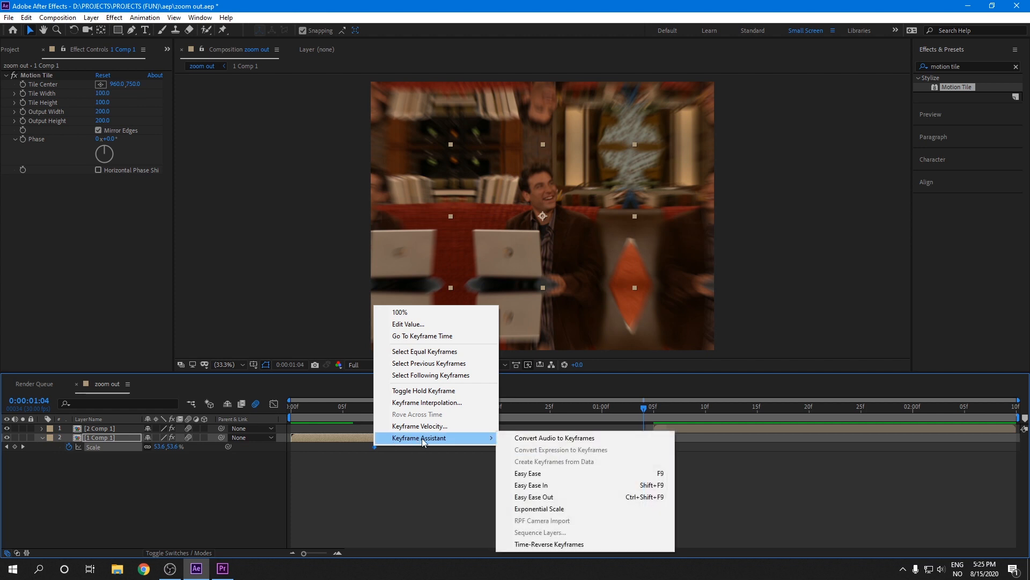
{"action": "left_click", "coordinate": [542, 473]}
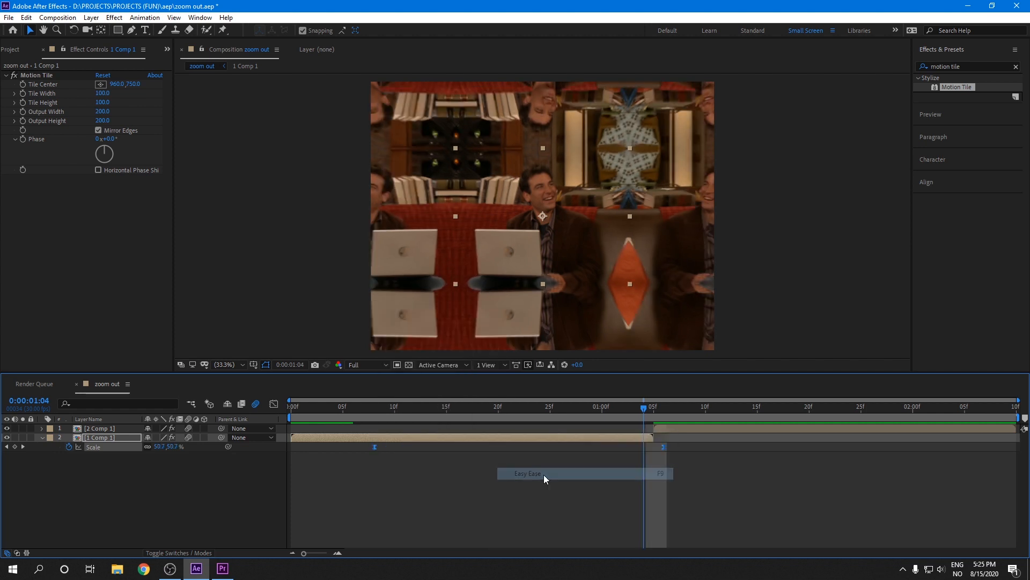
Shape the 1 Comp 1 layer's Scale curve to start gradually and drop steeply into the second keyframe, and play the transition
{"action": "left_click", "coordinate": [275, 405]}
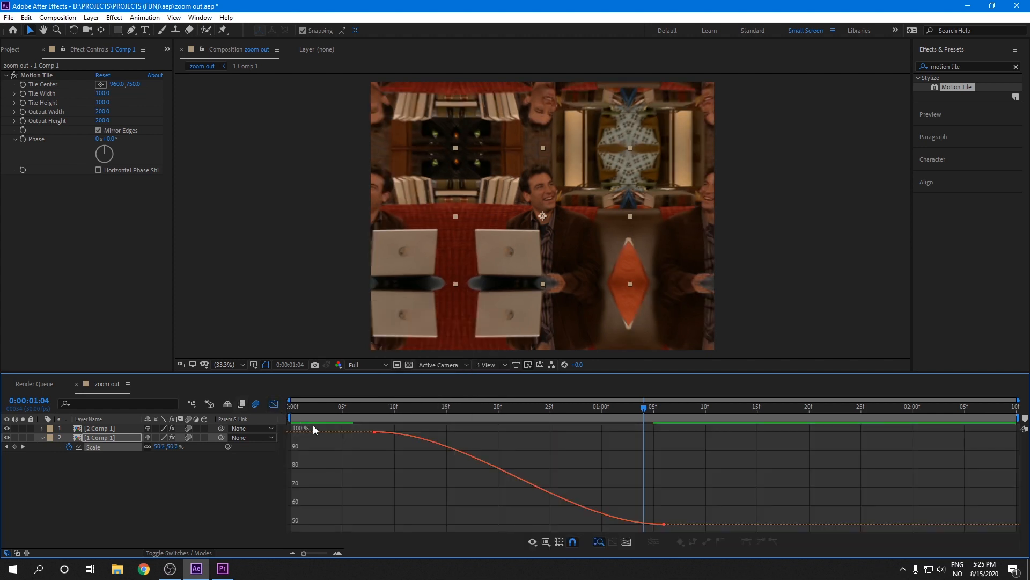
{"action": "left_click", "coordinate": [375, 432]}
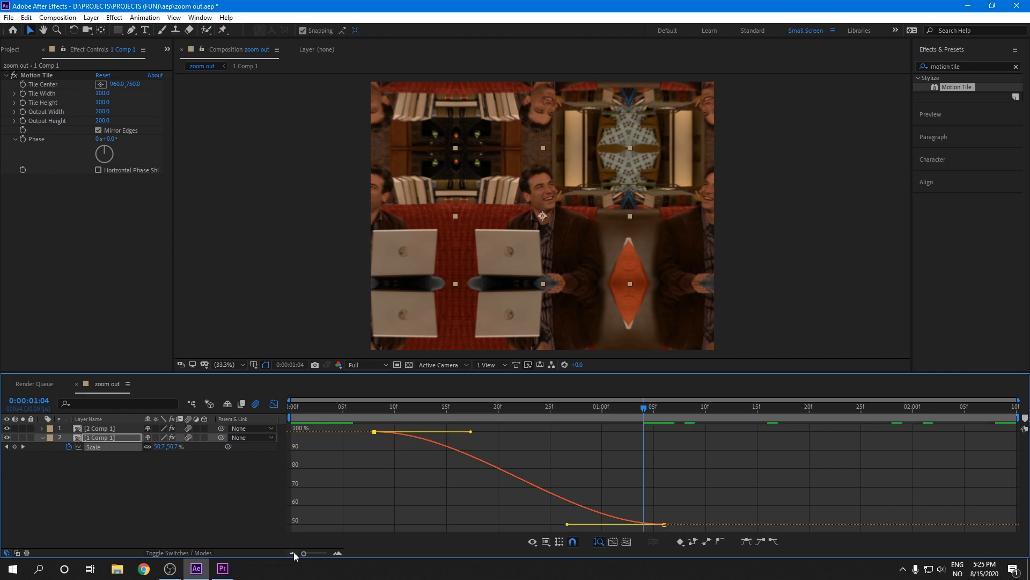
{"action": "left_click", "coordinate": [339, 552]}
{"action": "left_click", "coordinate": [296, 552]}
{"action": "left_click_drag", "start_coordinate": [568, 524], "coordinate": [767, 472]}
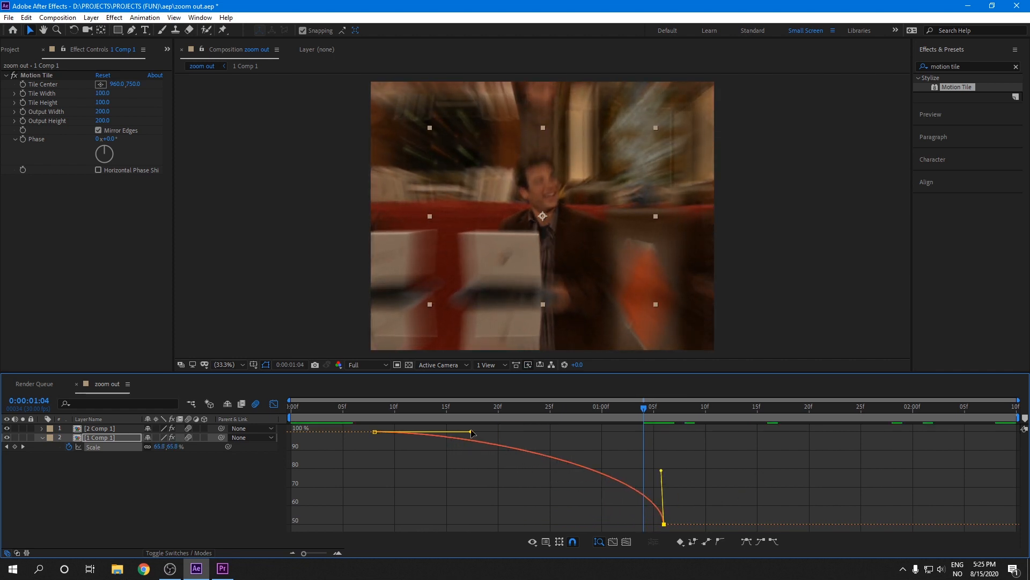
{"action": "left_click_drag", "start_coordinate": [471, 431], "coordinate": [517, 425]}
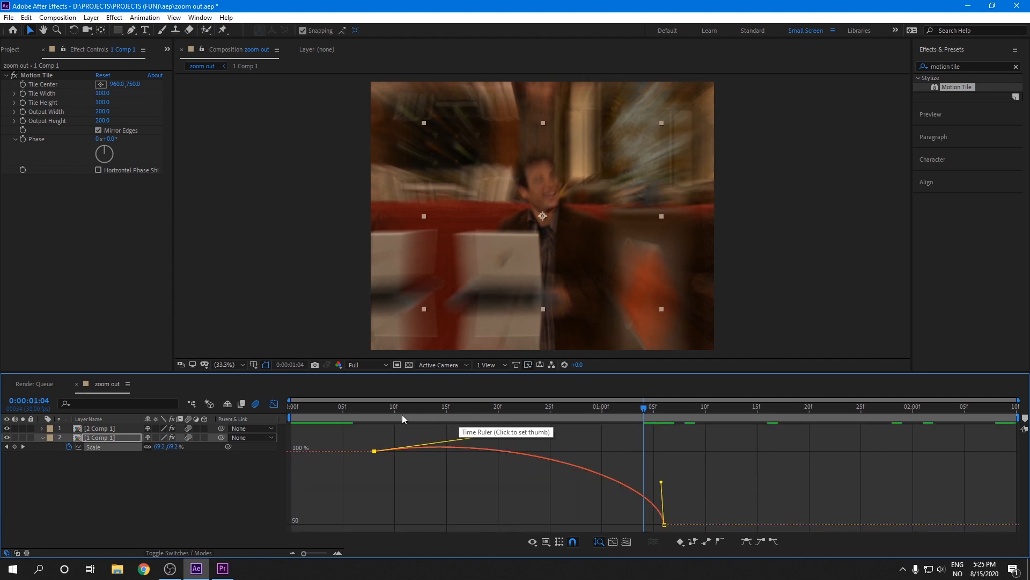
{"action": "left_click", "coordinate": [374, 410]}
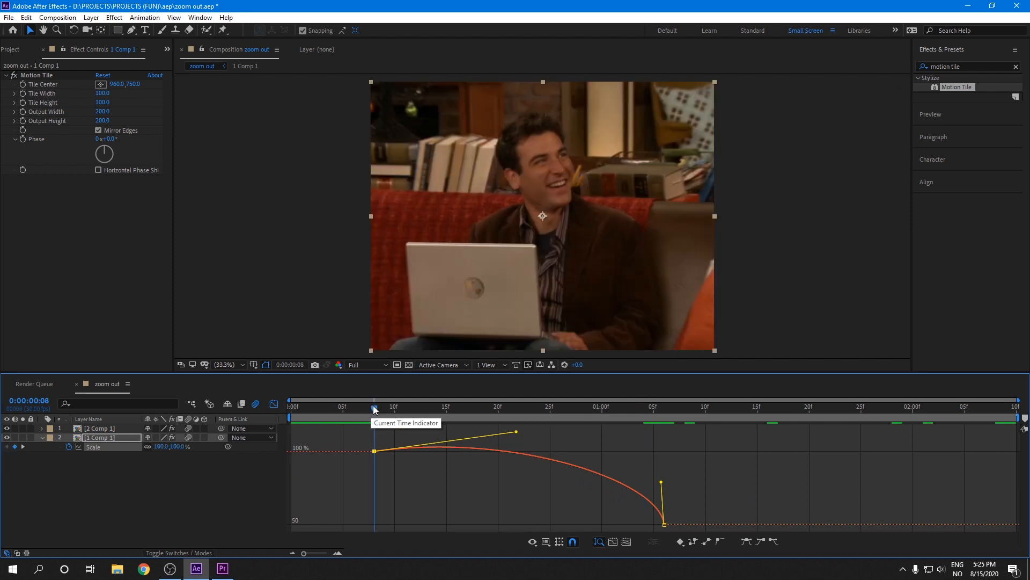
{"action": "left_click_drag", "start_coordinate": [374, 409], "coordinate": [221, 447]}
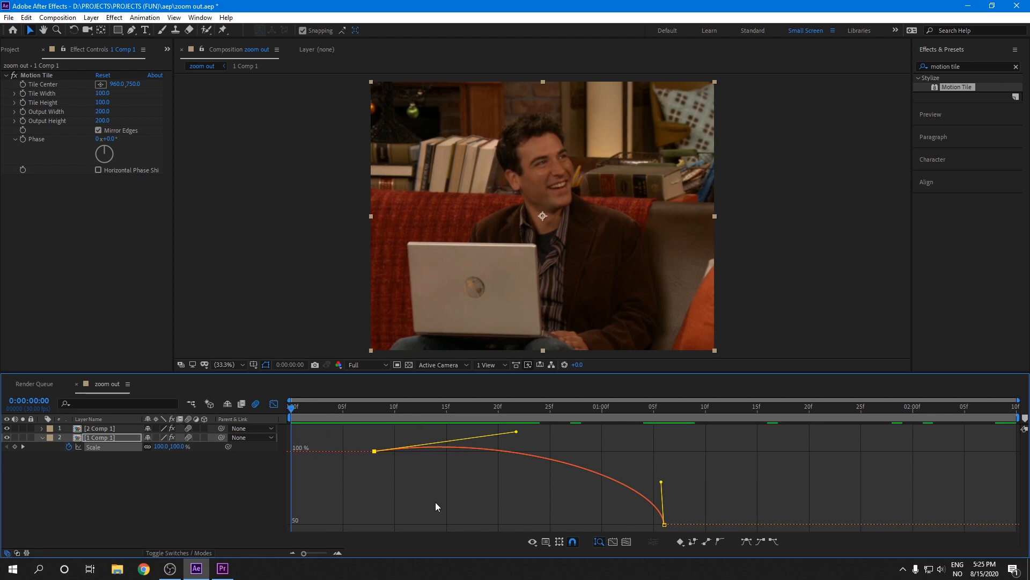
{"action": "key", "text": "space"}
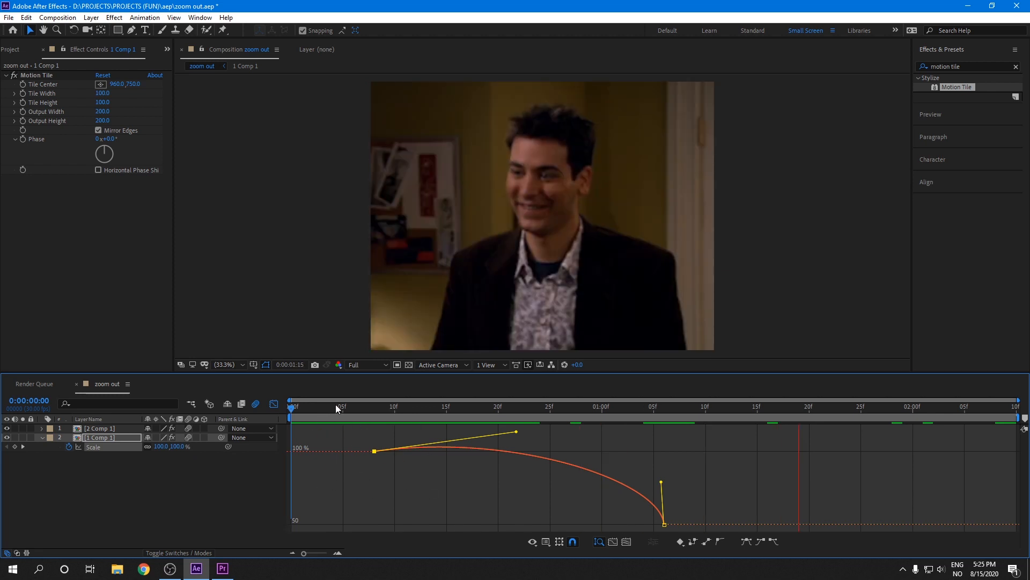
Lengthen both easing handles of the 1 Comp 1 layer's Scale curve for a sharper final drop, and preview from the start
{"action": "left_click", "coordinate": [456, 407]}
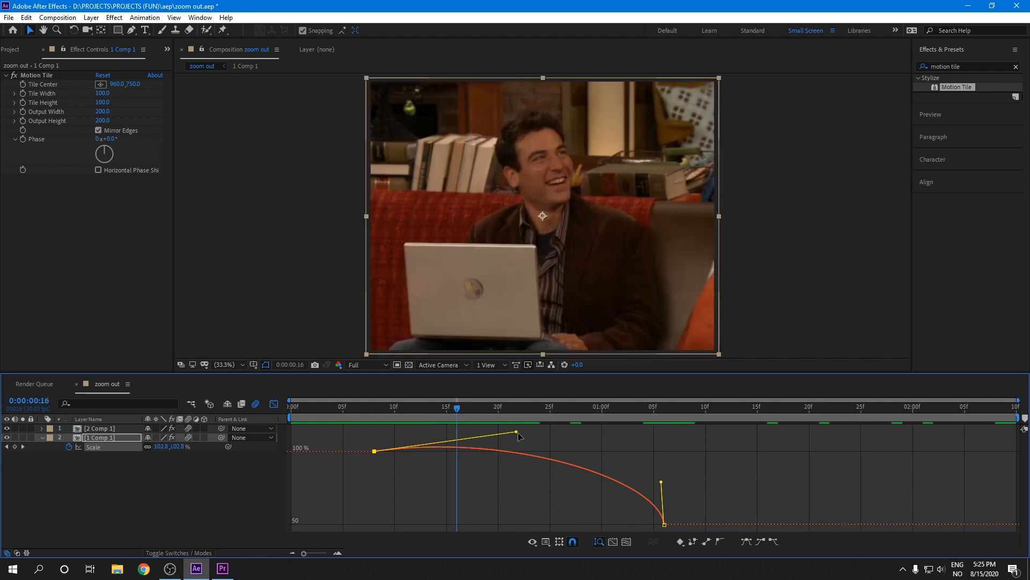
{"action": "left_click_drag", "start_coordinate": [519, 433], "coordinate": [581, 427]}
{"action": "left_click", "coordinate": [659, 483]}
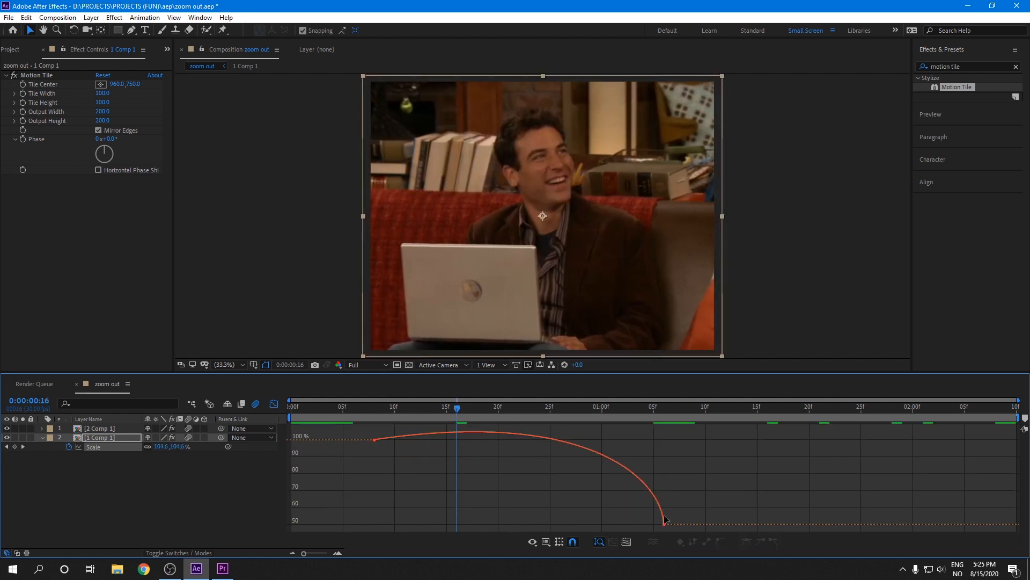
{"action": "left_click", "coordinate": [665, 519]}
{"action": "left_click_drag", "start_coordinate": [661, 486], "coordinate": [661, 460]}
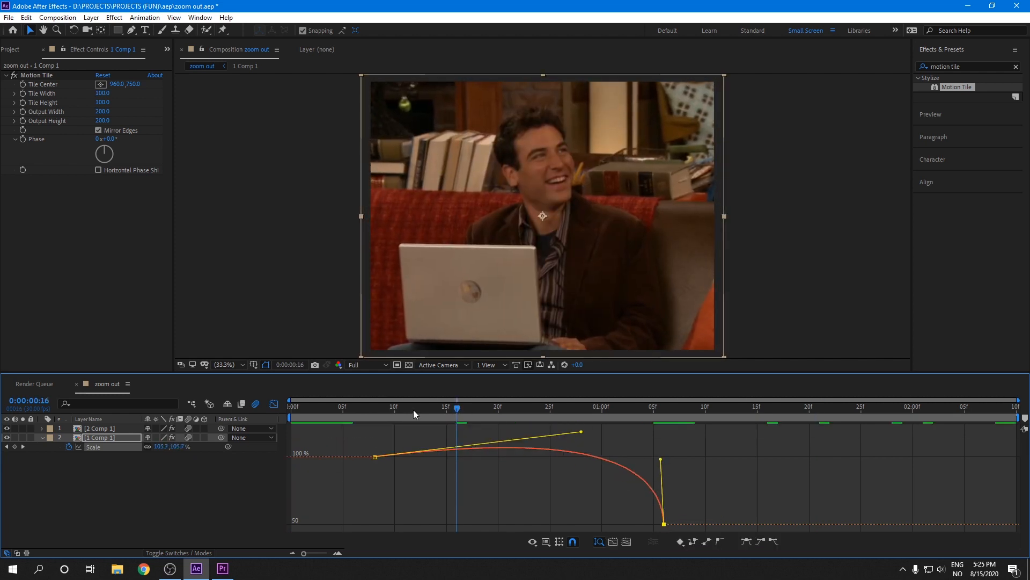
{"action": "left_click_drag", "start_coordinate": [413, 410], "coordinate": [269, 410]}
{"action": "key", "text": "space"}
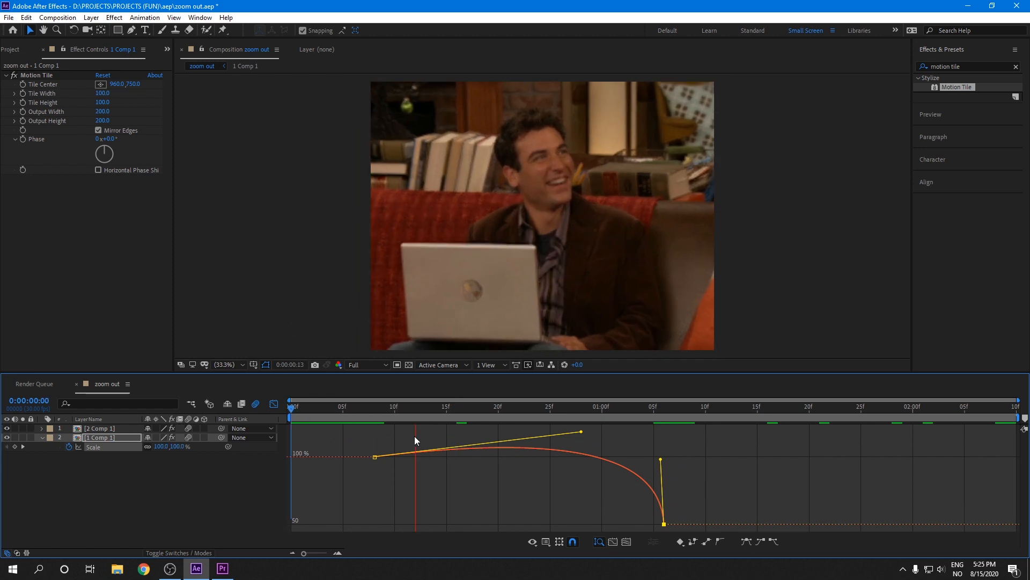
{"action": "key", "text": "space"}
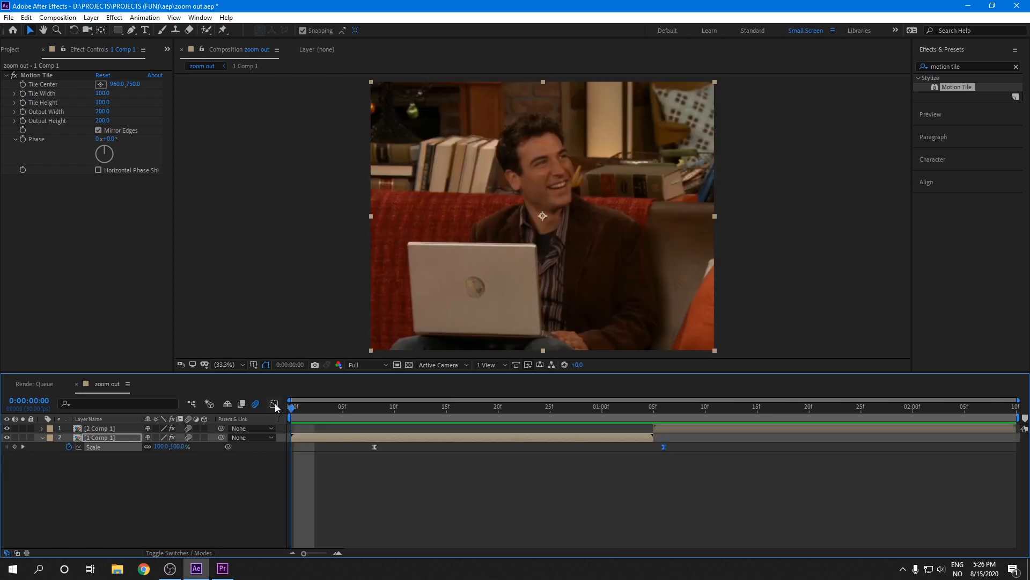
{"action": "left_click", "coordinate": [273, 403]}
Try the 1 Comp 1 layer's second Scale keyframe at 0:00:01:05 and move it back to 0:00:01:06
{"action": "left_click_drag", "start_coordinate": [322, 408], "coordinate": [653, 449]}
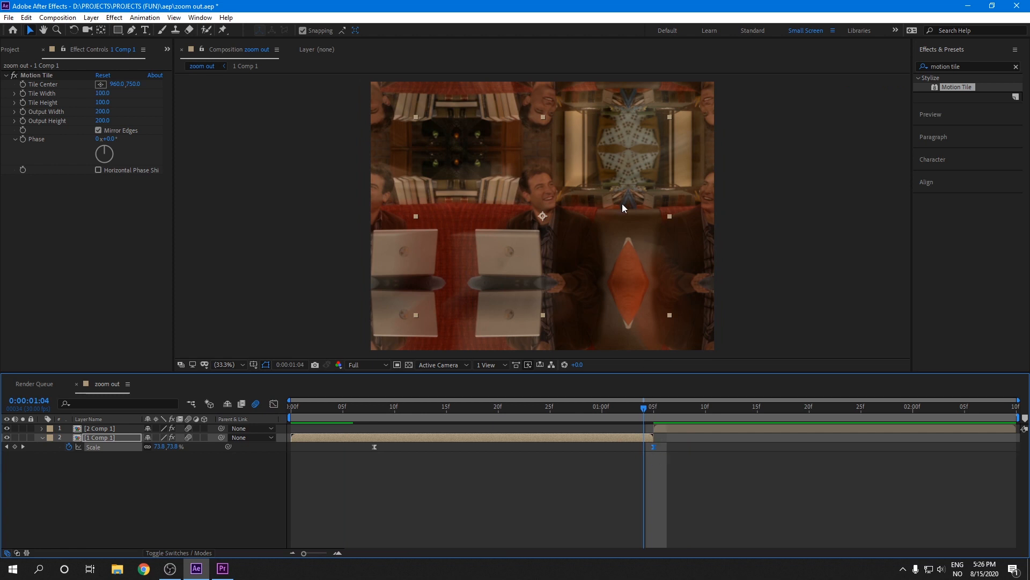
{"action": "mouse_move", "coordinate": [655, 447]}
{"action": "left_mouse_down"}
{"action": "mouse_move", "coordinate": [671, 454]}
{"action": "mouse_move", "coordinate": [656, 455]}
{"action": "mouse_move", "coordinate": [676, 450]}
{"action": "mouse_move", "coordinate": [663, 442]}
{"action": "left_mouse_up"}
{"action": "left_click", "coordinate": [672, 475]}
{"action": "left_click_drag", "start_coordinate": [382, 405], "coordinate": [240, 404]}
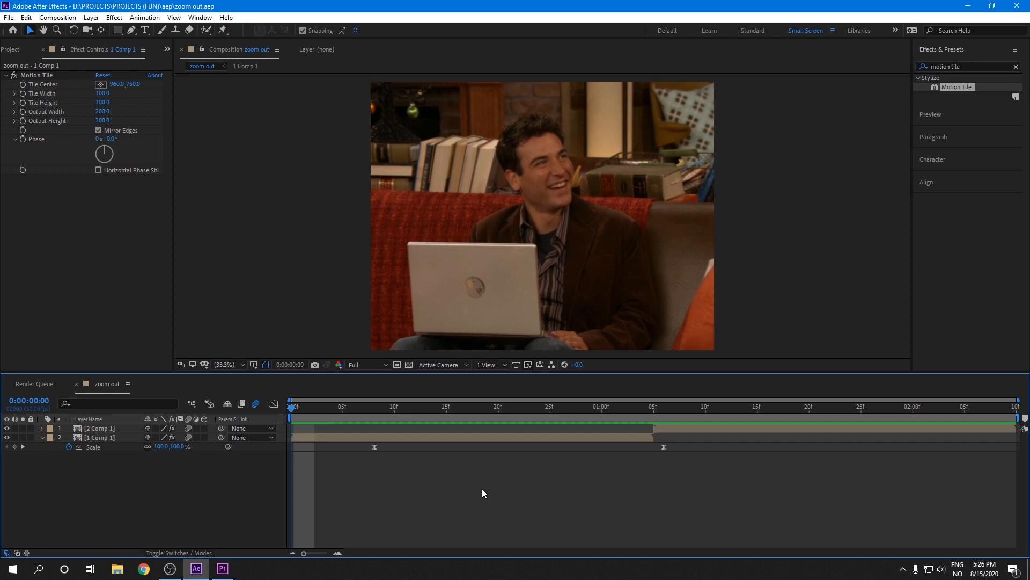
Keyframe the 2 Comp 1 layer's Scale at 204% at 0:00:01:05 and at 100% at 0:00:02:04
{"action": "left_click_drag", "start_coordinate": [452, 417], "coordinate": [658, 446]}
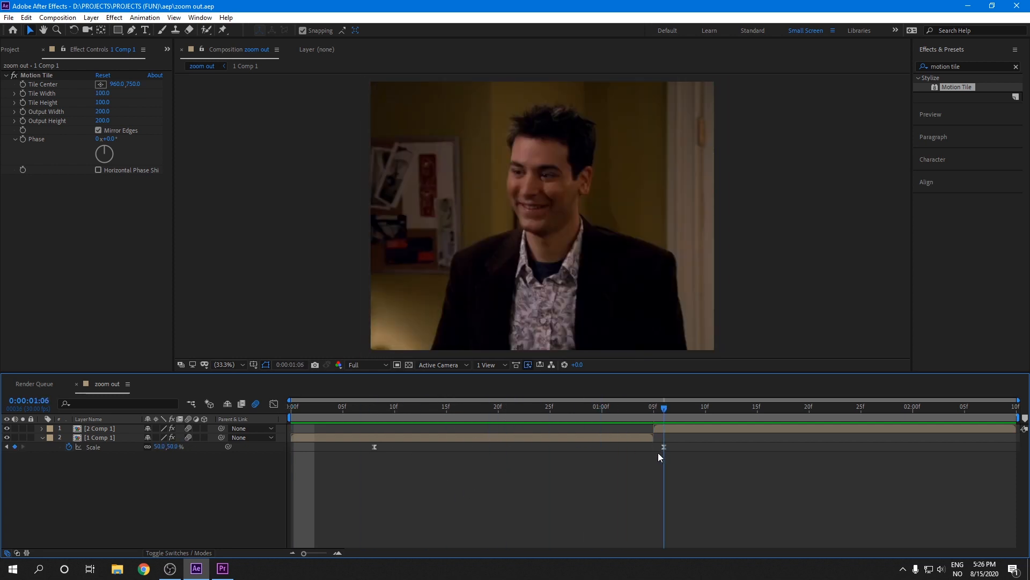
{"action": "left_click", "coordinate": [672, 429]}
{"action": "key", "text": "s"}
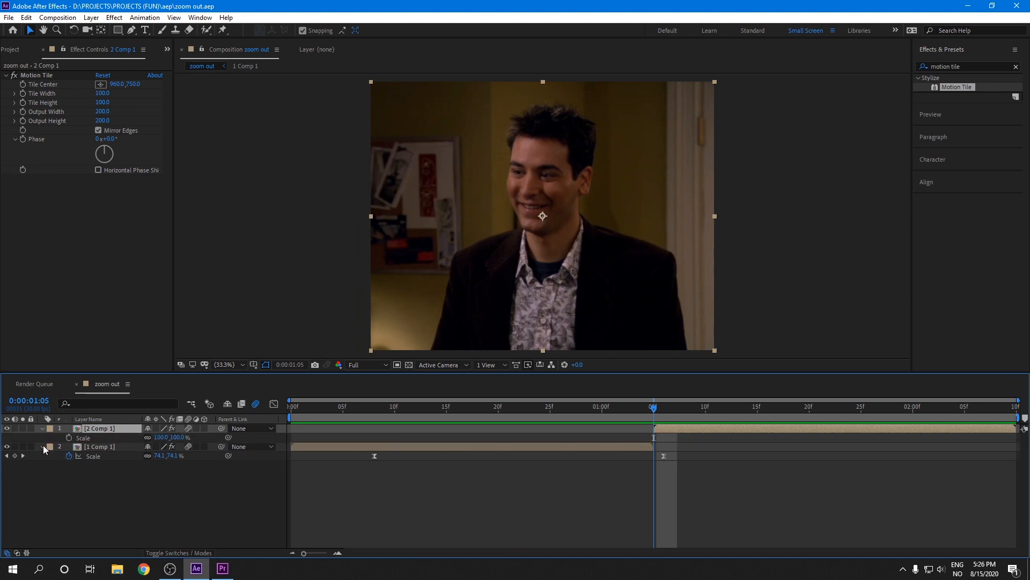
{"action": "left_click", "coordinate": [68, 437]}
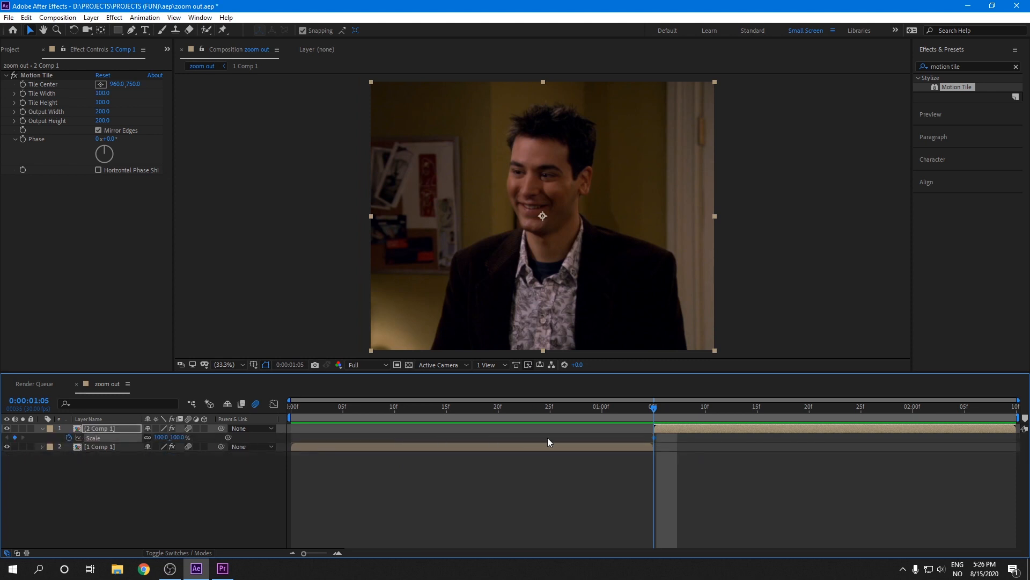
{"action": "left_click_drag", "start_coordinate": [652, 438], "coordinate": [953, 444]}
{"action": "left_click_drag", "start_coordinate": [175, 437], "coordinate": [232, 437]}
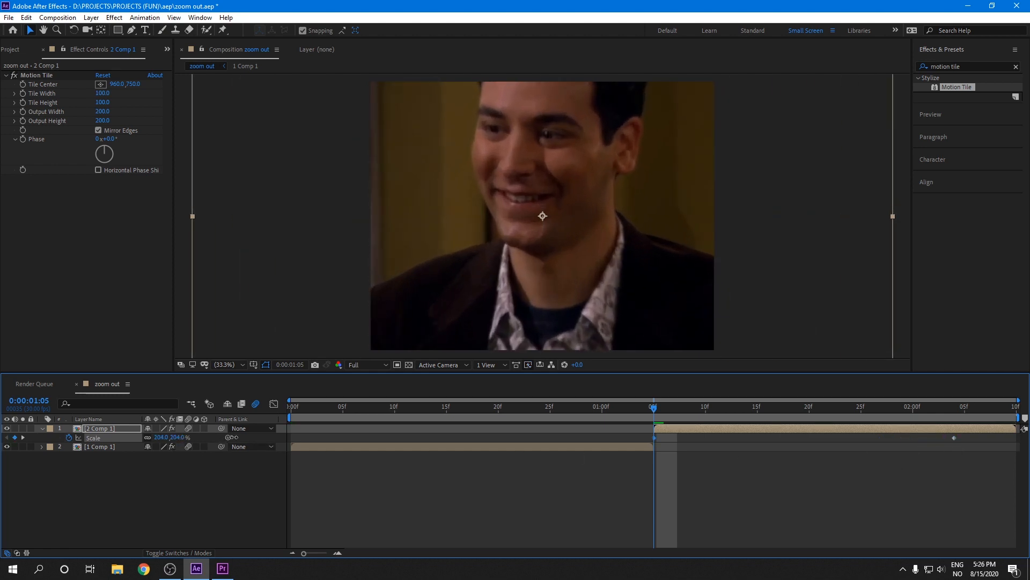
Apply Easy Ease to both Scale keyframes of the 2 Comp 1 layer
{"action": "right_click", "coordinate": [954, 438]}
{"action": "mouse_move", "coordinate": [913, 432]}
{"action": "left_click", "coordinate": [768, 466]}
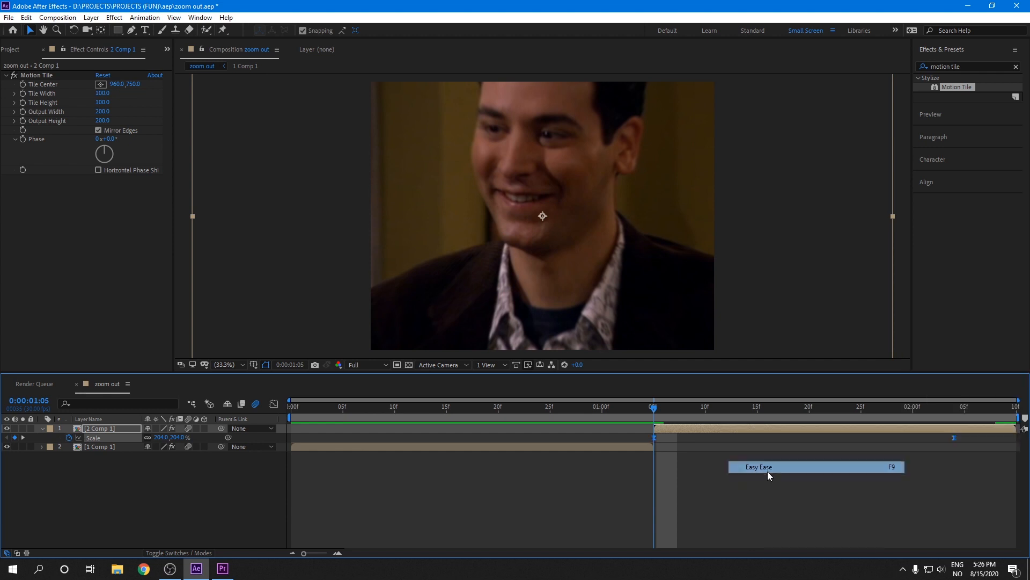
Shape the 2 Comp 1 layer's Scale curve into a steep initial drop with a long, gradual finish, and play the transition
{"action": "left_click", "coordinate": [273, 404]}
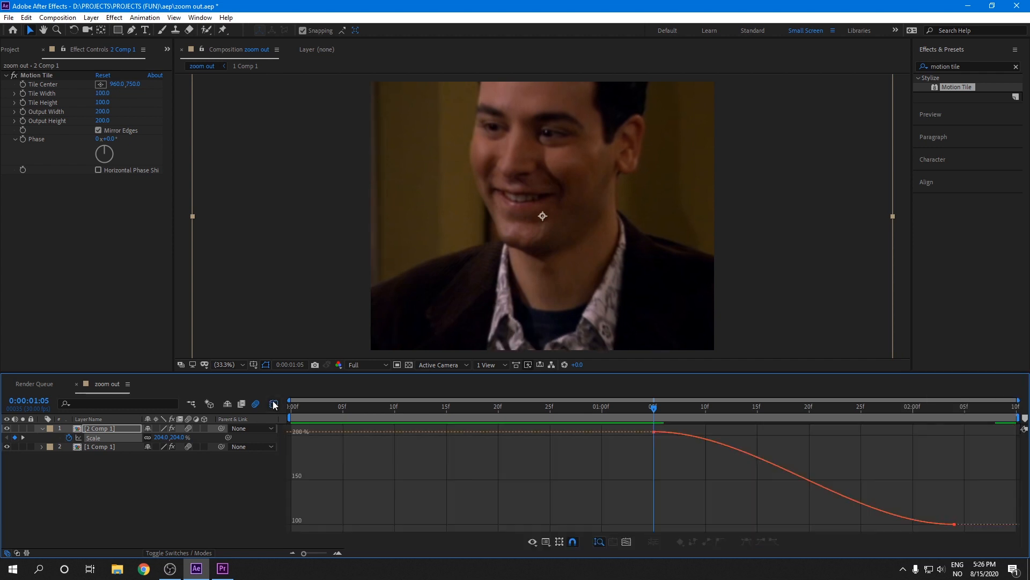
{"action": "left_click", "coordinate": [653, 434]}
{"action": "left_click_drag", "start_coordinate": [755, 432], "coordinate": [656, 523]}
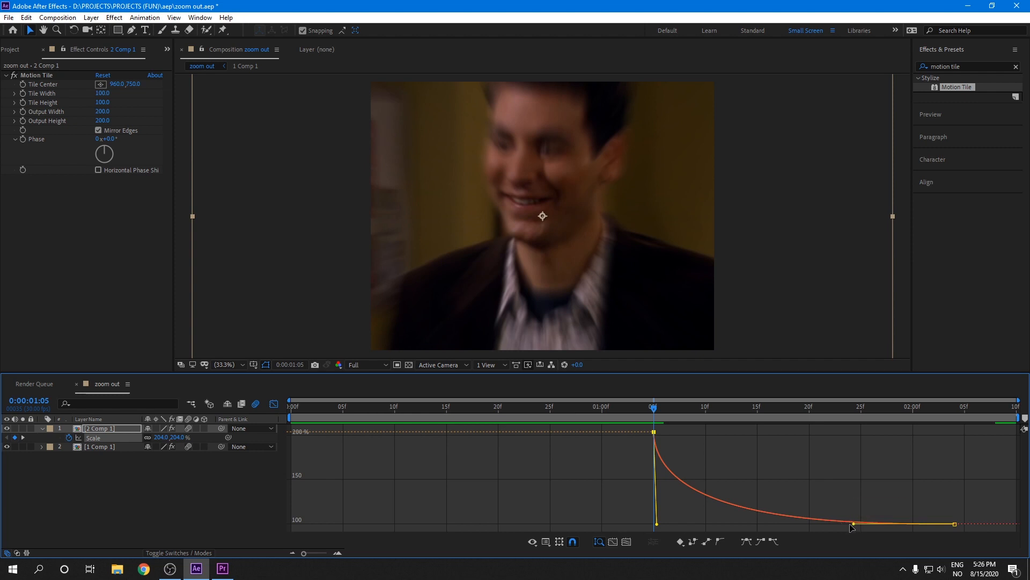
{"action": "left_click_drag", "start_coordinate": [854, 524], "coordinate": [778, 523]}
{"action": "key", "text": "space"}
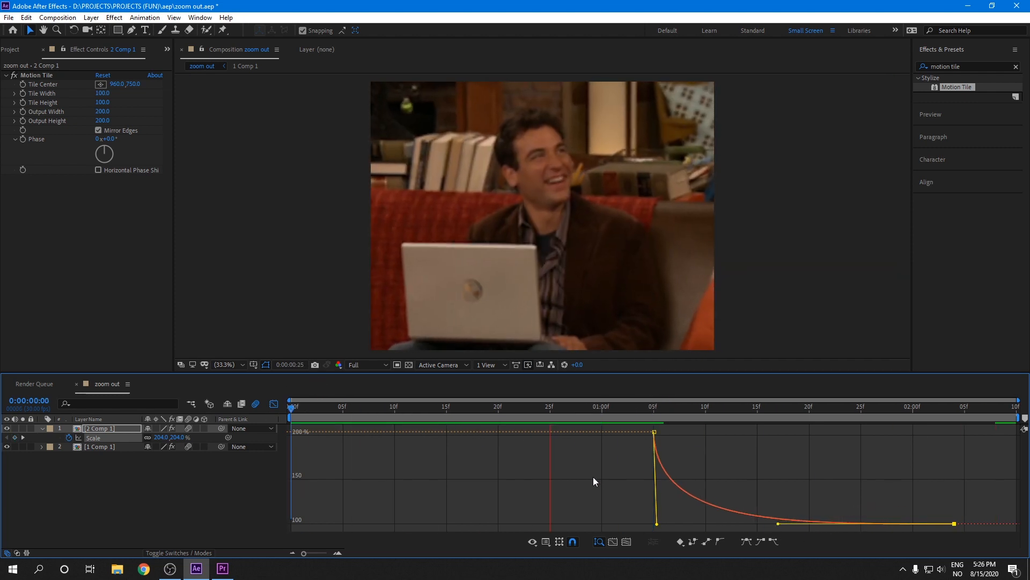
{"action": "key", "text": "space"}
Shorten the first easing handle and lengthen the last one on the 2 Comp 1 layer's Scale curve, and preview the cut
{"action": "left_click", "coordinate": [664, 414]}
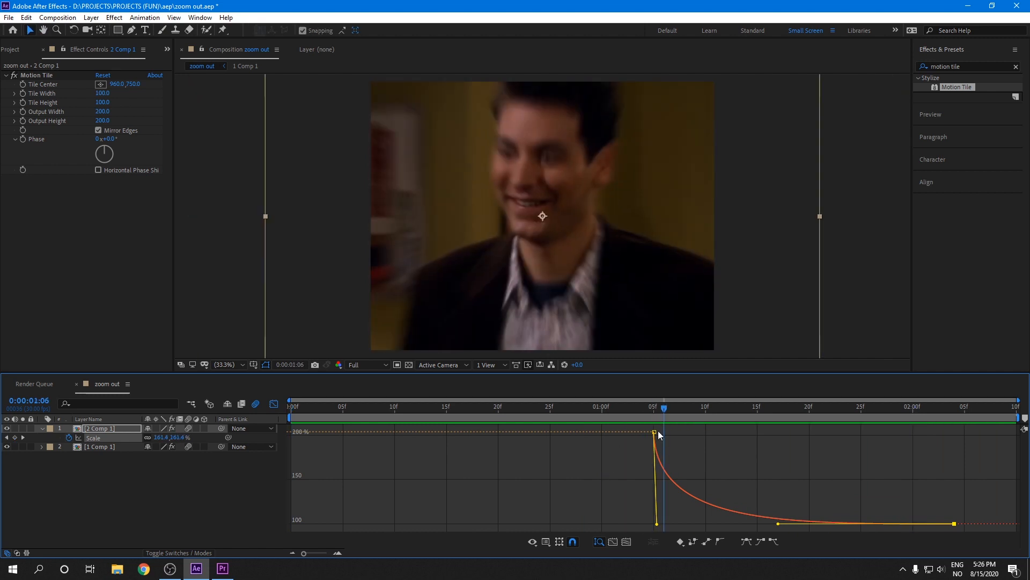
{"action": "left_click_drag", "start_coordinate": [657, 524], "coordinate": [655, 514]}
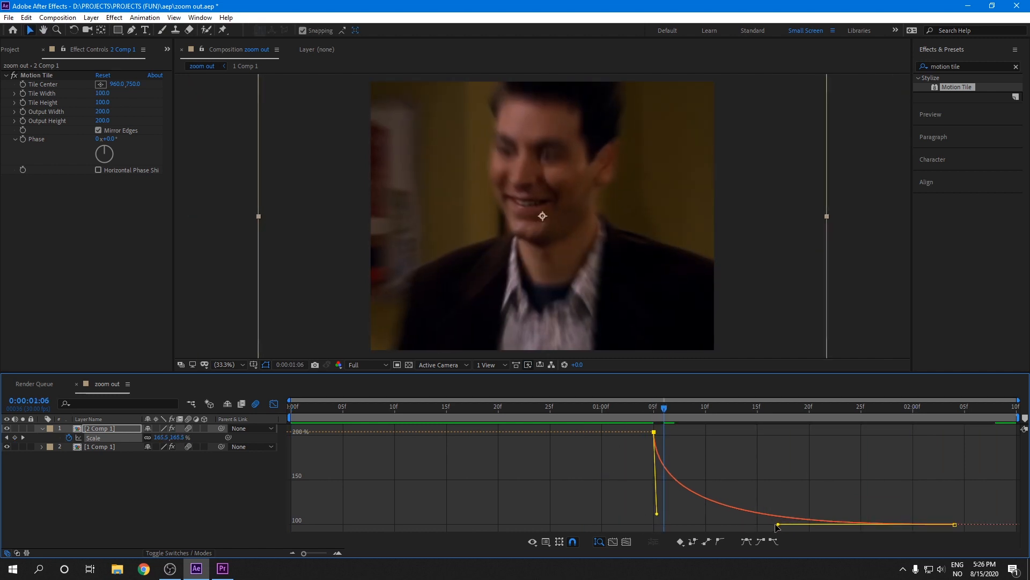
{"action": "left_click_drag", "start_coordinate": [777, 525], "coordinate": [749, 526]}
{"action": "left_click", "coordinate": [560, 407]}
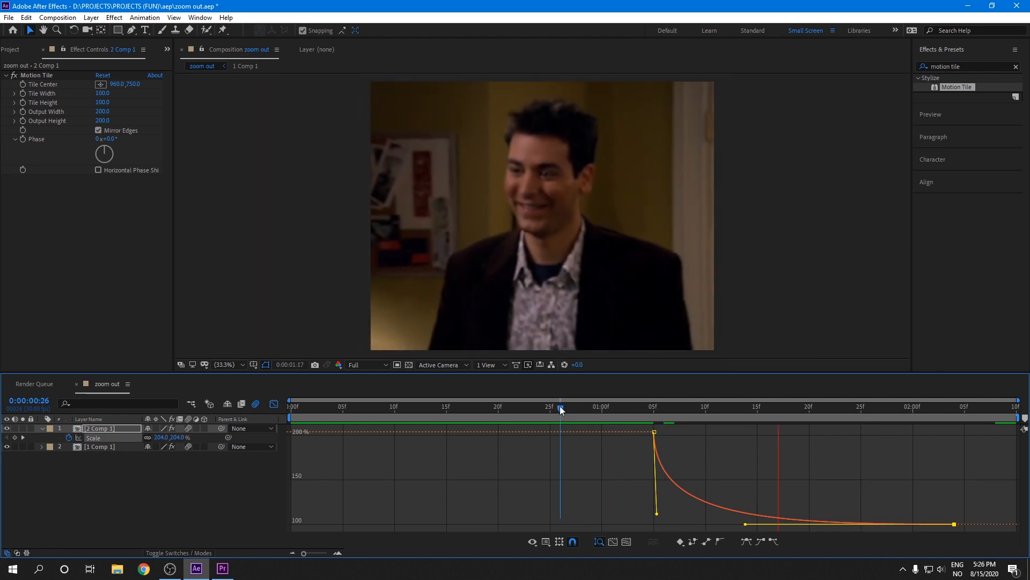
{"action": "key", "text": "space"}
{"action": "left_click", "coordinate": [275, 404]}
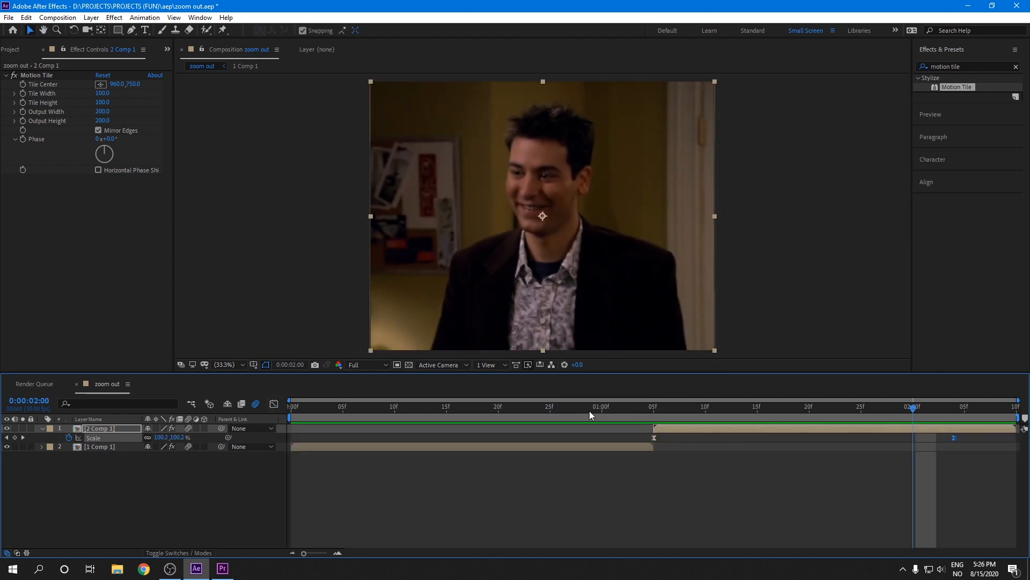
Try the 2 Comp 1 layer's first Scale keyframe one frame earlier, restore it, and play the transition from the beginning
{"action": "left_click", "coordinate": [655, 410]}
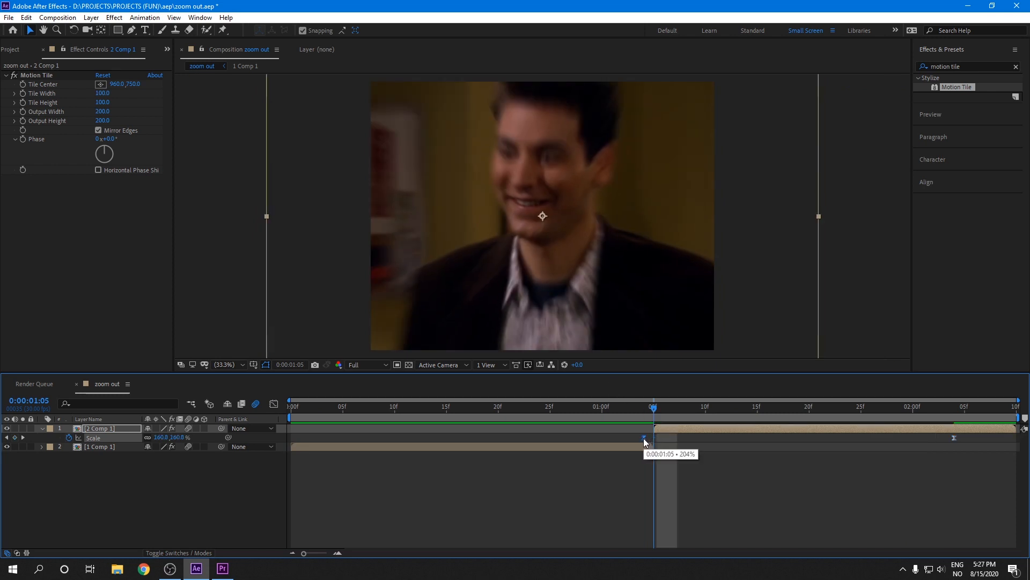
{"action": "left_click", "coordinate": [688, 449]}
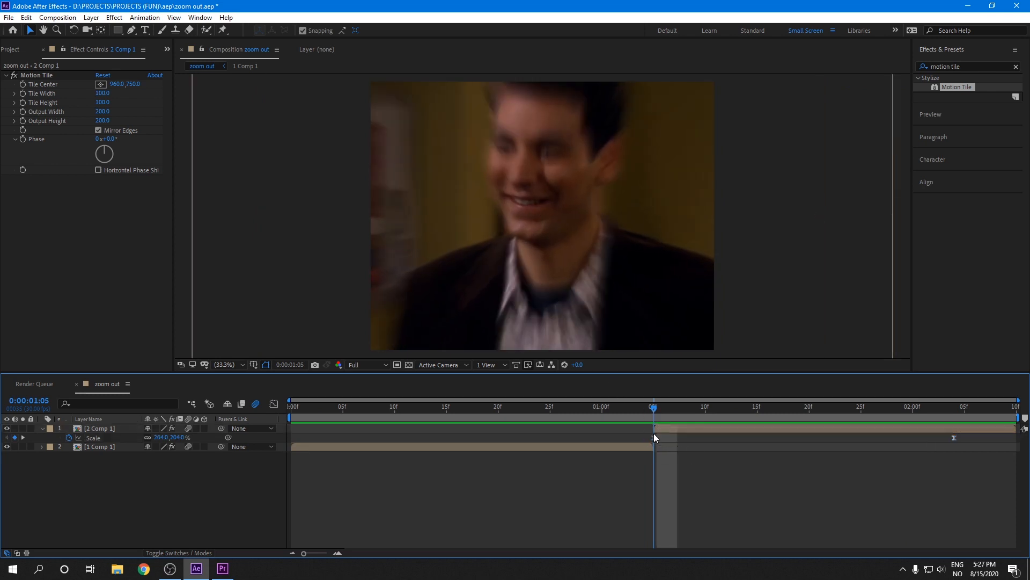
{"action": "key", "text": "Home"}
{"action": "key", "text": "space"}
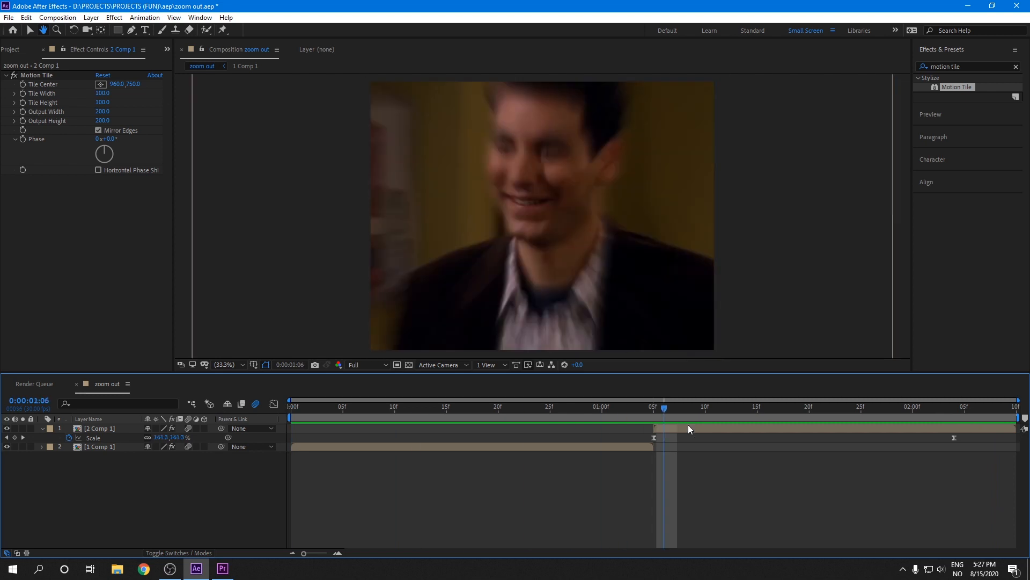
{"action": "key", "text": "space"}
Move to 0:00:00:21 and add an adjustment layer directly above the 1 Comp 1 layer
{"action": "left_click_drag", "start_coordinate": [841, 454], "coordinate": [506, 448]}
{"action": "left_click", "coordinate": [519, 446]}
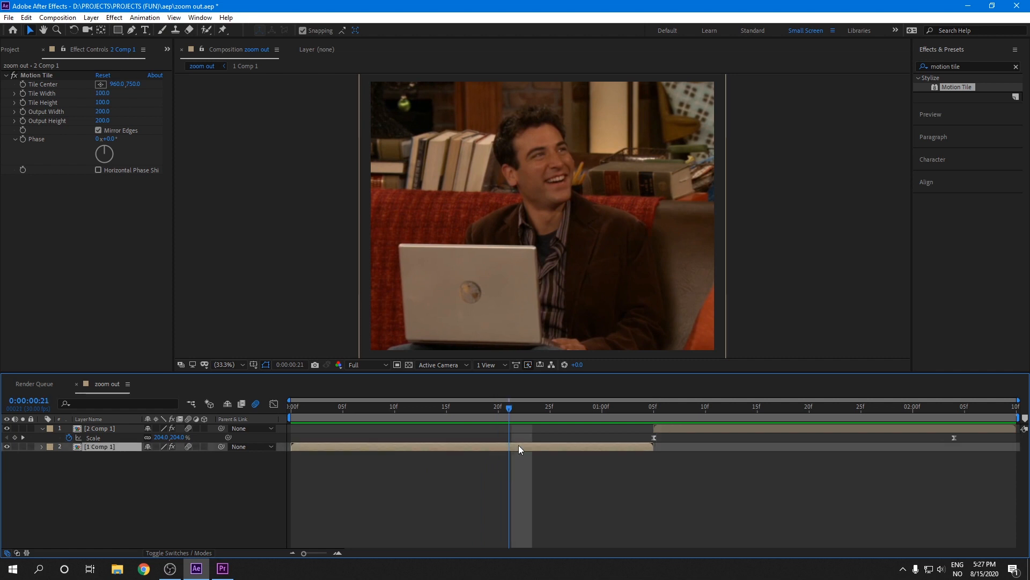
{"action": "left_click", "coordinate": [91, 18]}
{"action": "mouse_move", "coordinate": [157, 30]}
{"action": "left_click", "coordinate": [309, 102]}
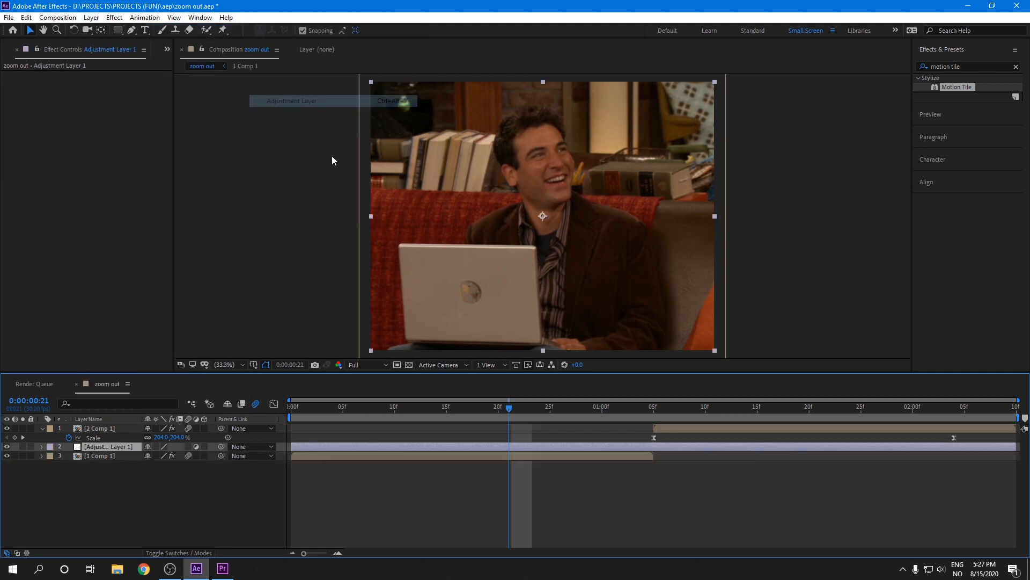
Split the adjustment layer at 0:00:00:21 and delete the part before the split
{"action": "key", "text": "ctrl+shift+d"}
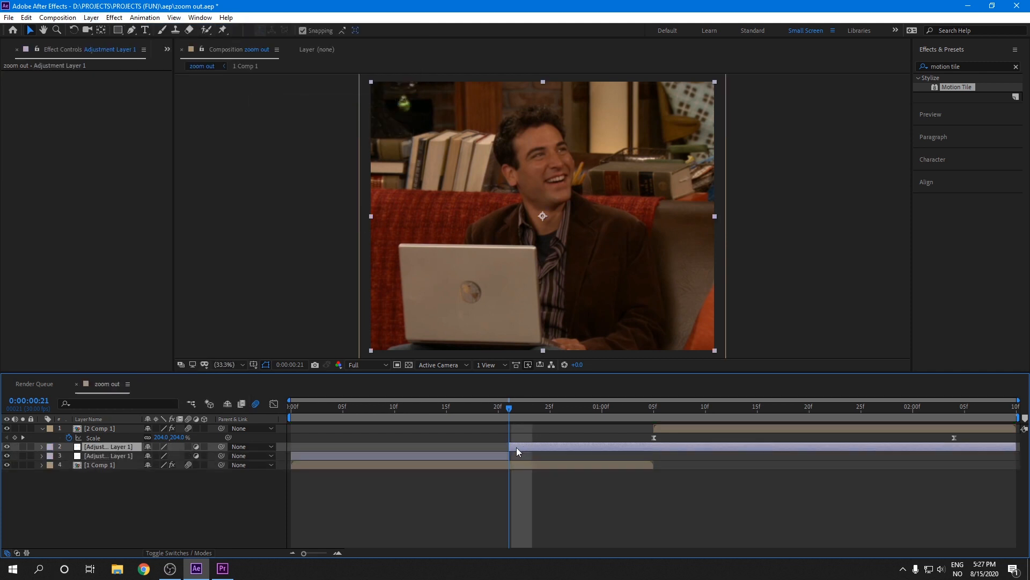
{"action": "left_click", "coordinate": [496, 455]}
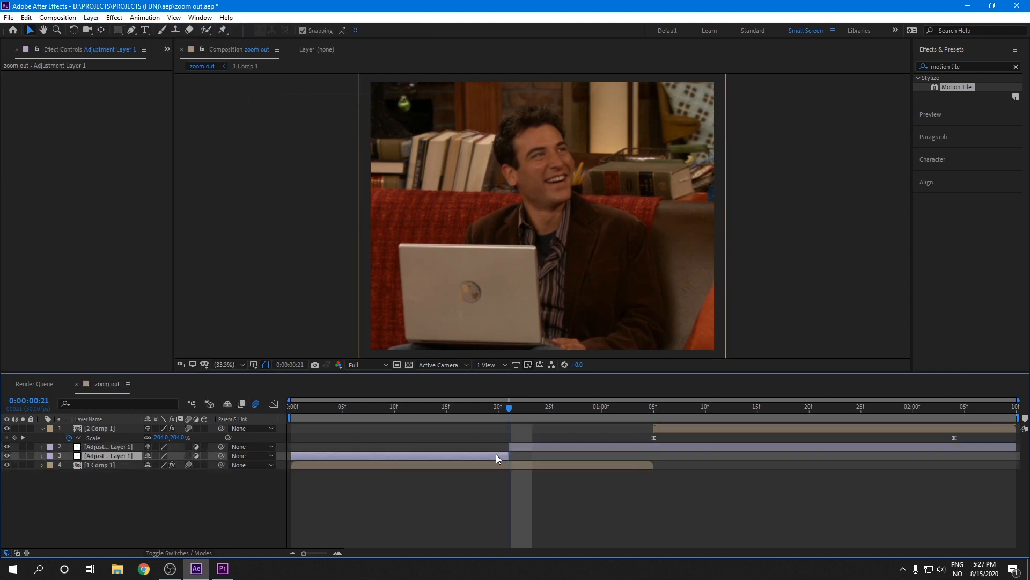
{"action": "key", "text": "Delete"}
Trim the adjustment layer's end to 0:00:01:05, where the 2 Comp 1 layer begins
{"action": "left_click_drag", "start_coordinate": [507, 406], "coordinate": [655, 424]}
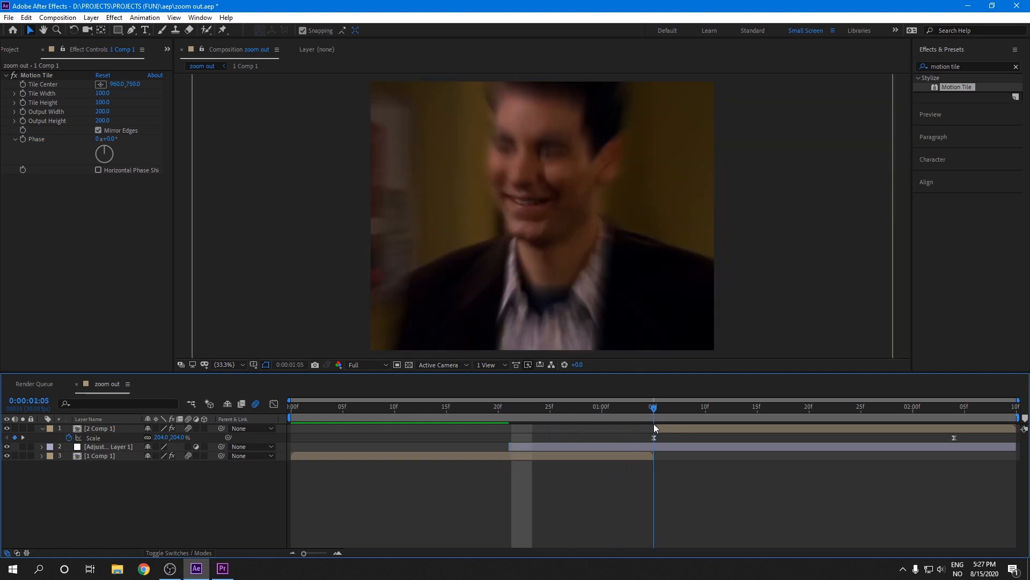
{"action": "left_click", "coordinate": [661, 446]}
{"action": "key", "text": "alt+bracketright"}
{"action": "key", "text": "F2"}
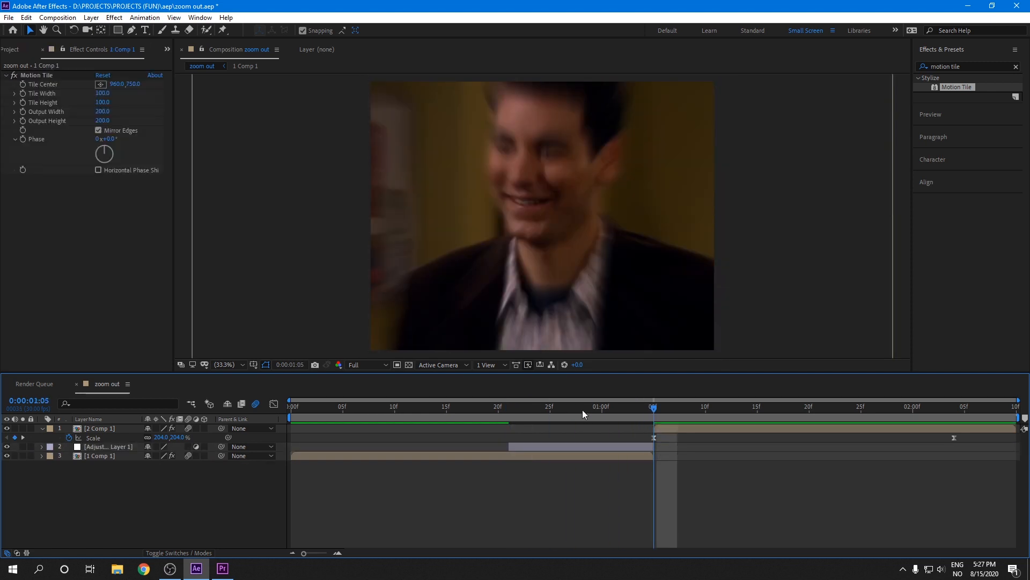
Move to 0:00:00:21, find the Warp effect and apply it to the adjustment layer
{"action": "left_click", "coordinate": [508, 408]}
{"action": "left_click", "coordinate": [526, 446]}
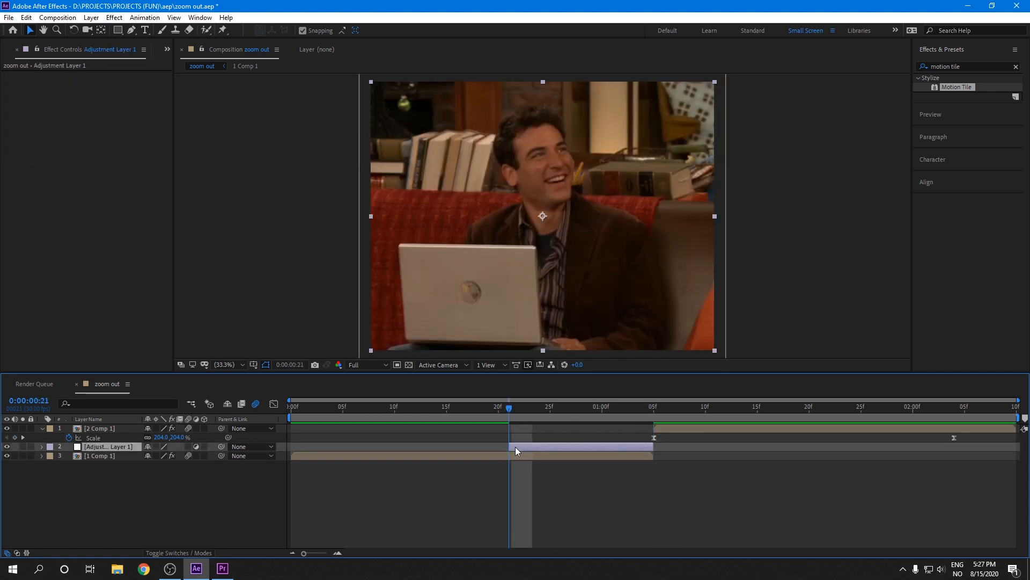
{"action": "key", "text": "space"}
{"action": "key", "text": "space"}
{"action": "left_click", "coordinate": [976, 66]}
{"action": "type", "text": "warp"}
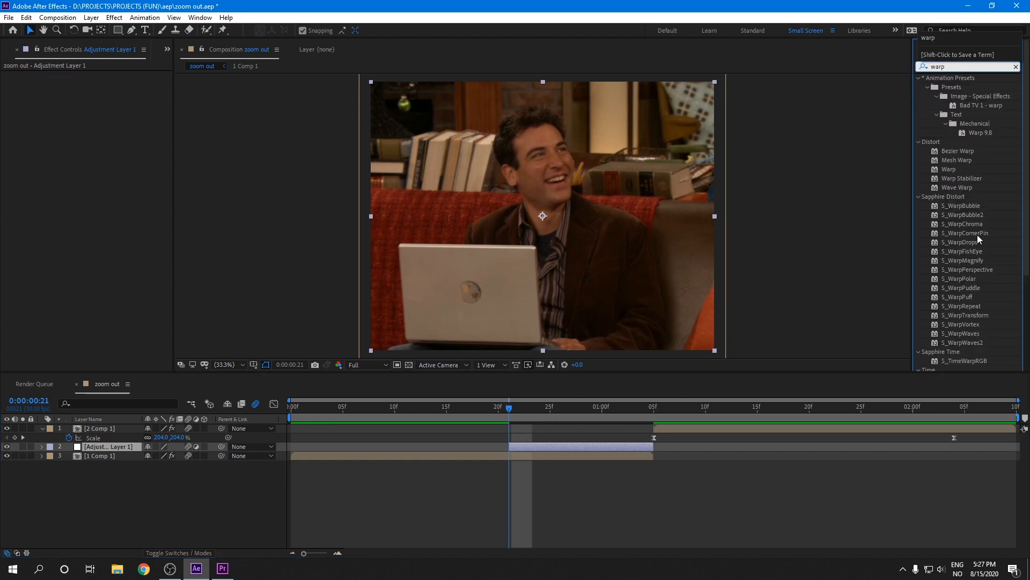
{"action": "left_click_drag", "start_coordinate": [949, 169], "coordinate": [547, 444]}
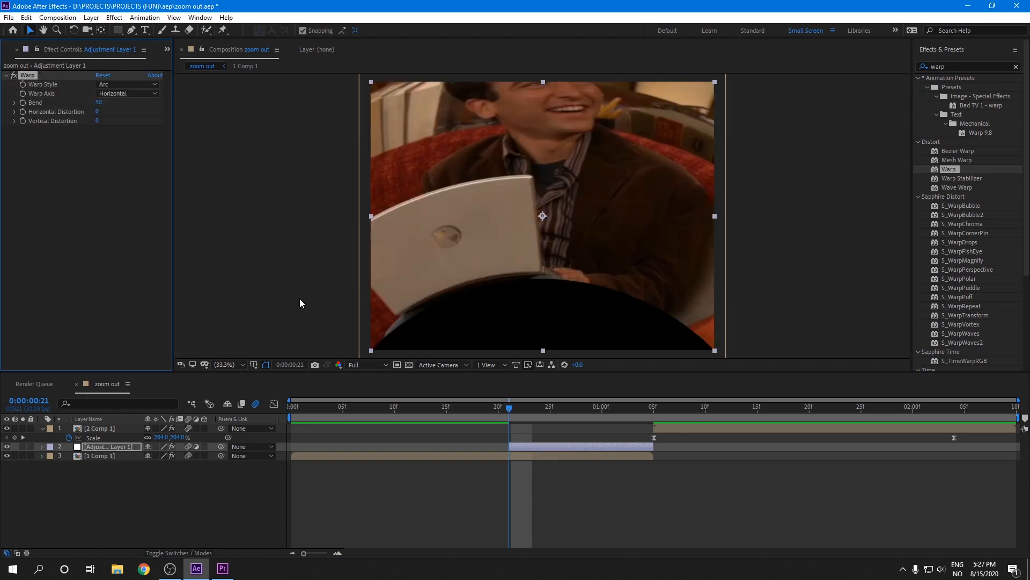
Set the Warp style to FishEye and keyframe Bend from 0 at 0:00:00:21 to -100 at 0:00:01:05
{"action": "left_click", "coordinate": [114, 85]}
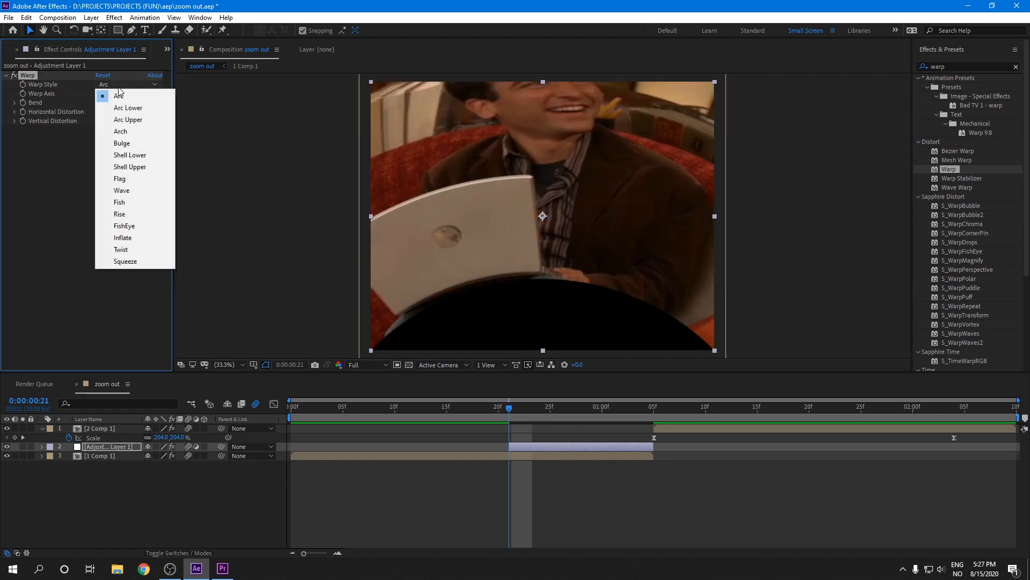
{"action": "left_click", "coordinate": [124, 227]}
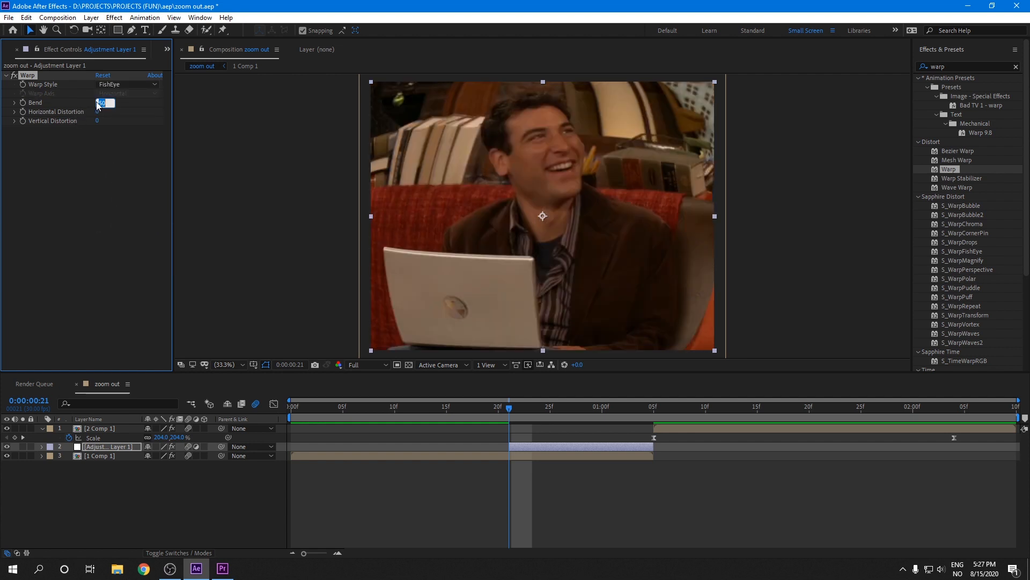
{"action": "type", "text": "0"}
{"action": "key", "text": "Return"}
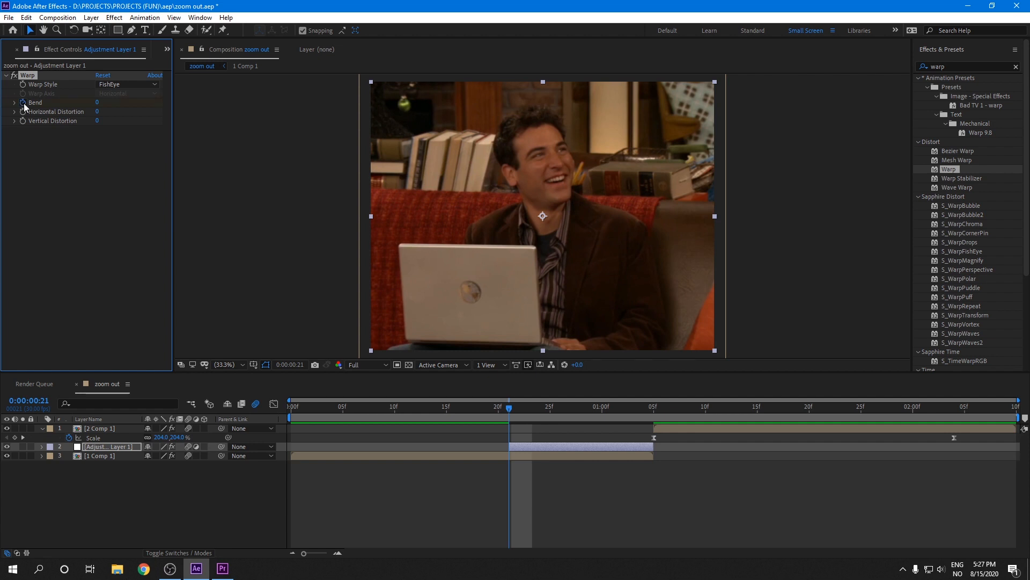
{"action": "left_click_drag", "start_coordinate": [548, 418], "coordinate": [652, 415]}
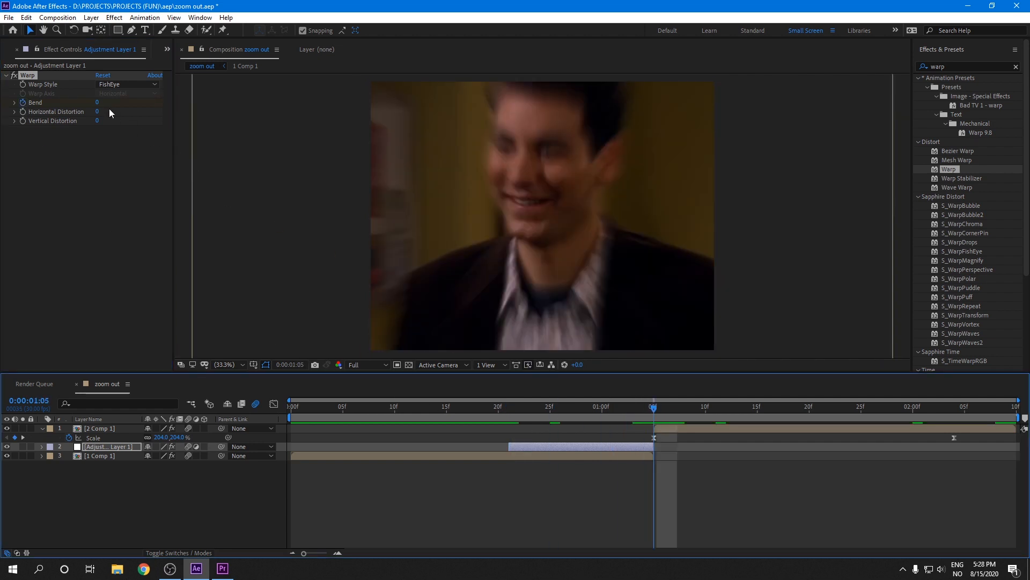
{"action": "left_click_drag", "start_coordinate": [98, 106], "coordinate": [43, 184]}
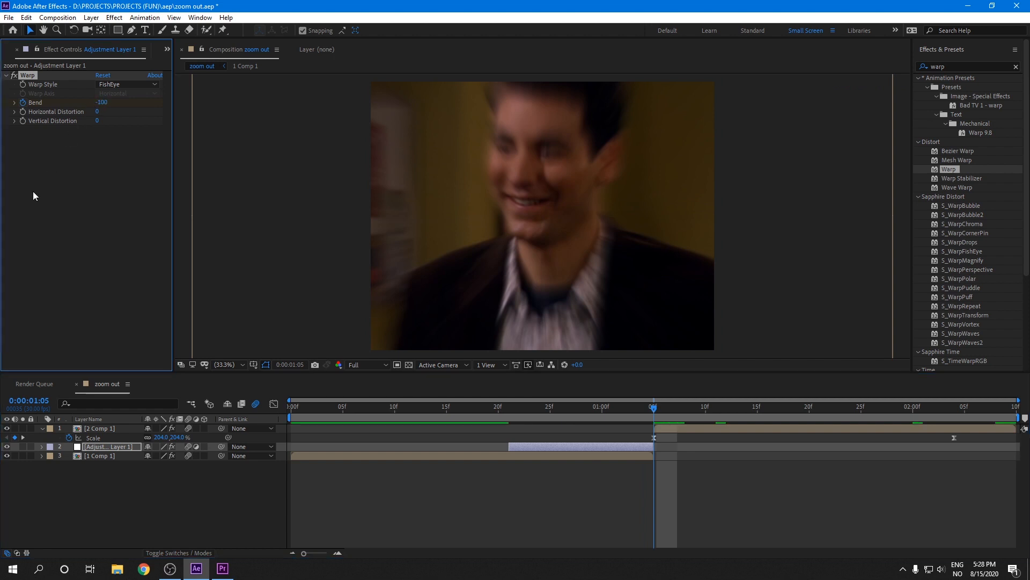
Reveal the adjustment layer's Warp properties and apply Easy Ease to both Bend keyframes
{"action": "left_click", "coordinate": [41, 446]}
{"action": "left_click", "coordinate": [51, 457]}
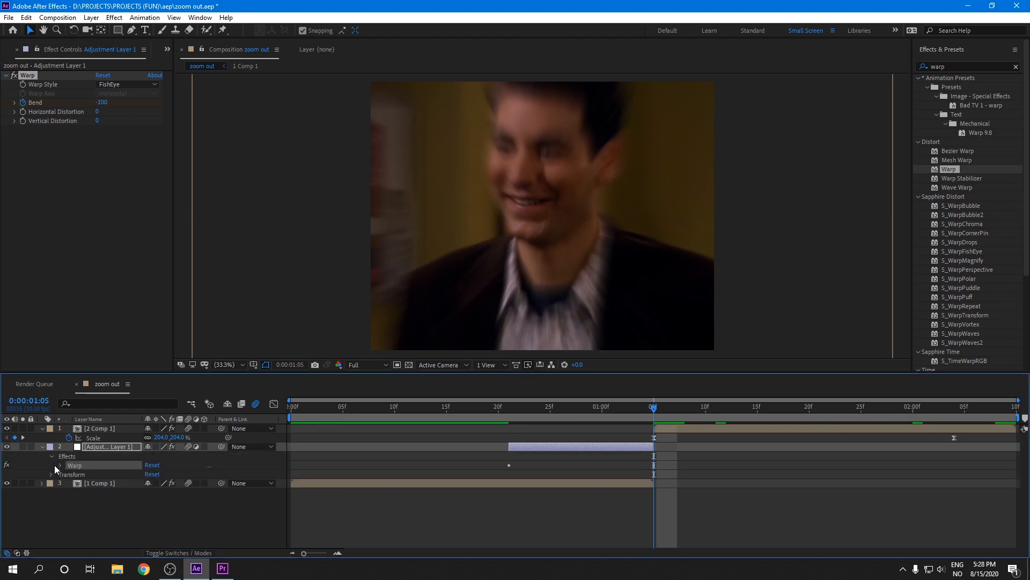
{"action": "left_click", "coordinate": [60, 465]}
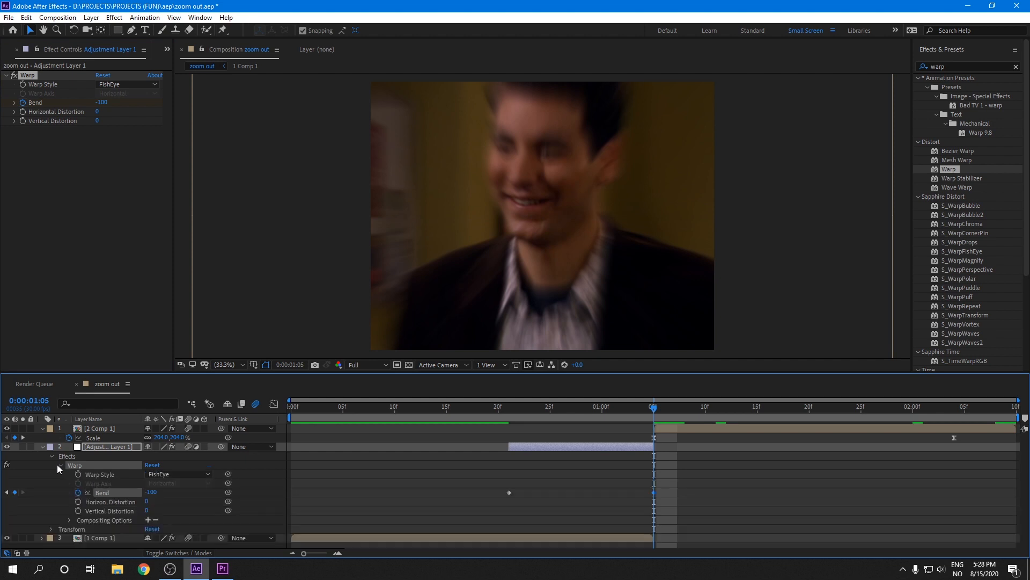
{"action": "right_click", "coordinate": [510, 492]}
{"action": "mouse_move", "coordinate": [536, 484]}
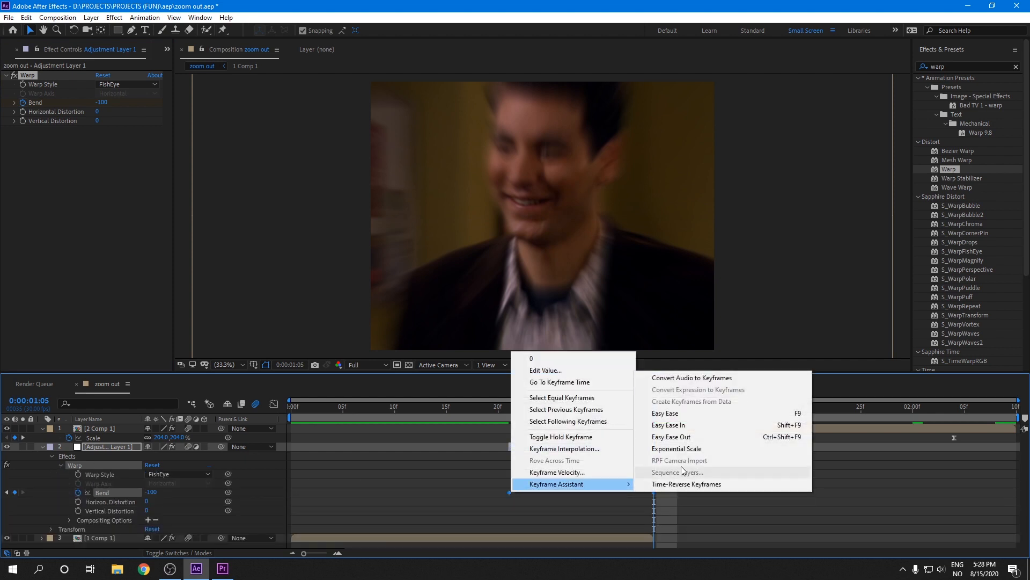
{"action": "left_click", "coordinate": [711, 413]}
Shape the Bend speed graph so the warp starts slowly and peaks sharply at the last keyframe, and return to the layer view
{"action": "left_click", "coordinate": [274, 403]}
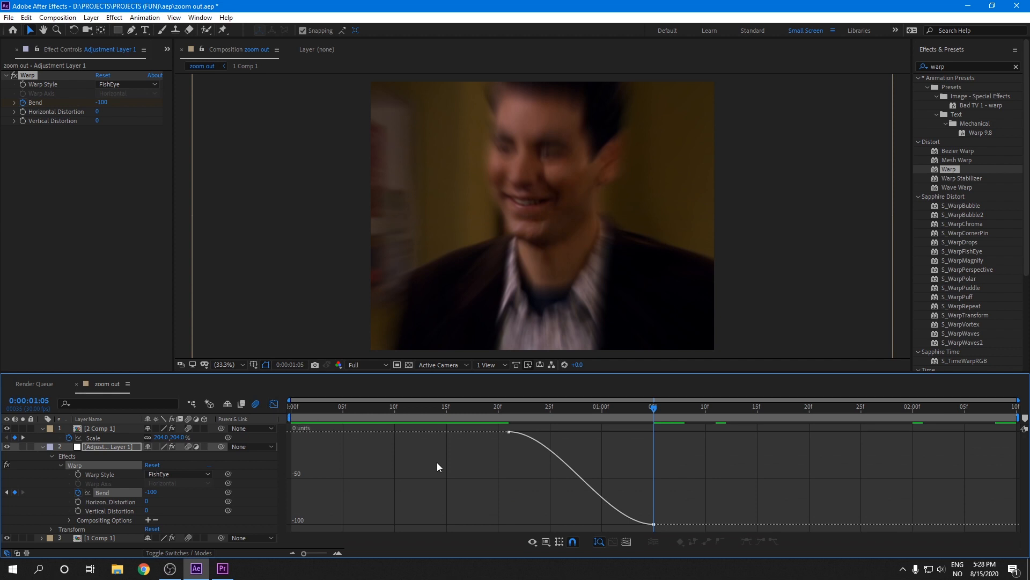
{"action": "left_click", "coordinate": [538, 535]}
{"action": "left_click", "coordinate": [596, 441]}
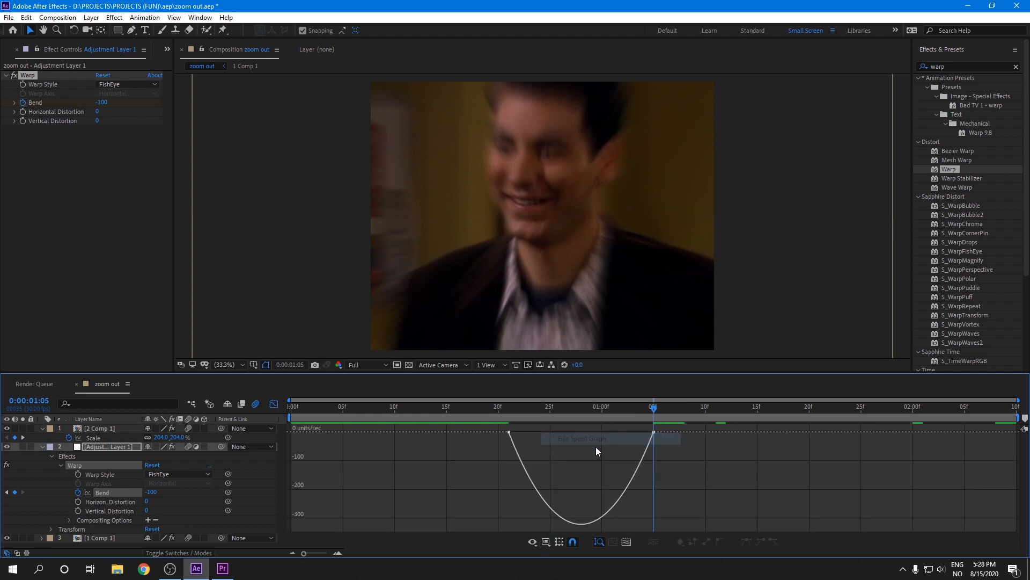
{"action": "left_click", "coordinate": [655, 433]}
{"action": "left_click_drag", "start_coordinate": [629, 432], "coordinate": [670, 430]}
{"action": "left_click_drag", "start_coordinate": [535, 431], "coordinate": [582, 432]}
{"action": "key", "text": "Home"}
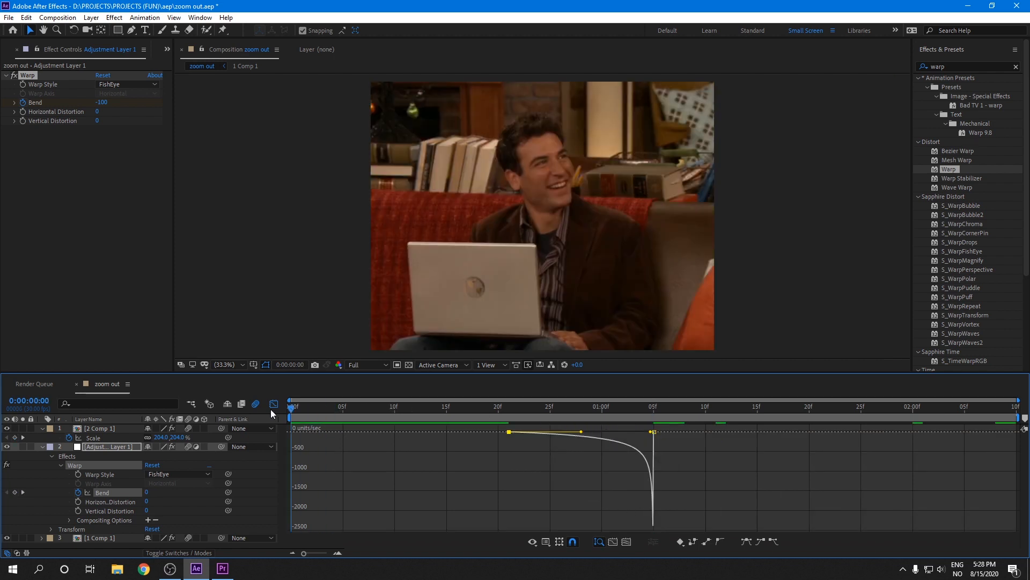
{"action": "left_click", "coordinate": [274, 403]}
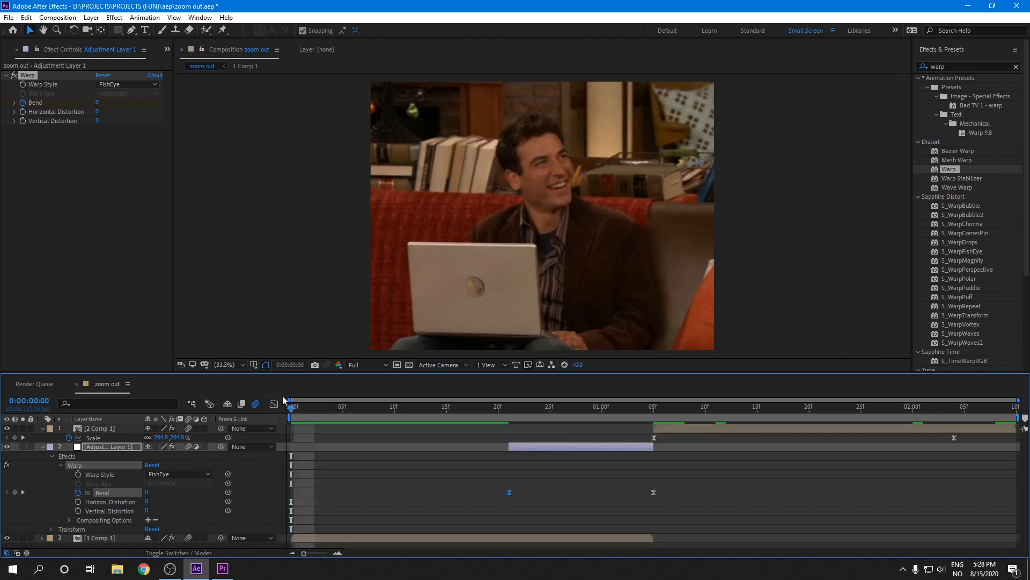
Save the project and play the transition to check the fisheye warp
{"action": "key", "text": "ctrl+s"}
{"action": "key", "text": "space"}
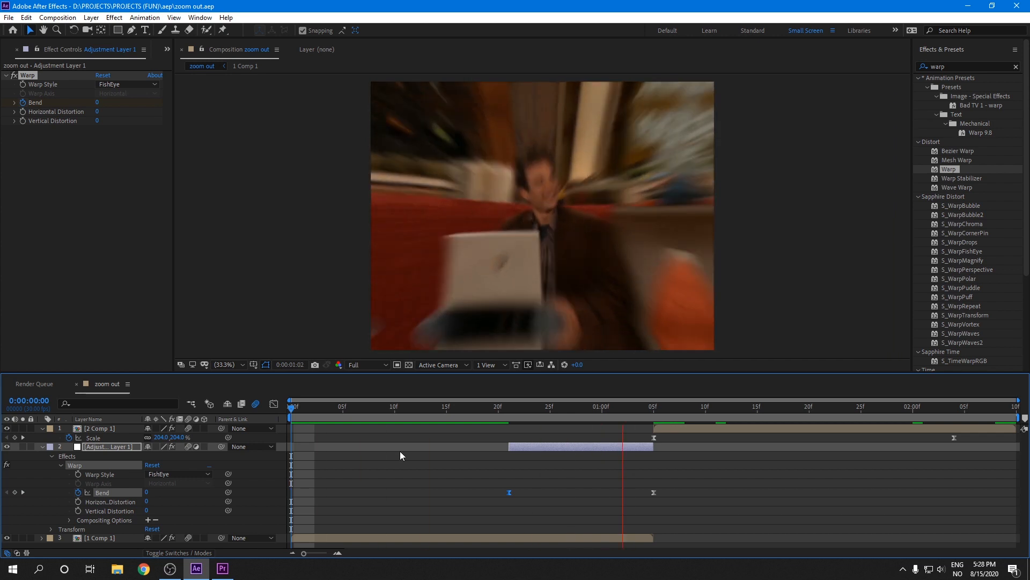
{"action": "left_click", "coordinate": [446, 413]}
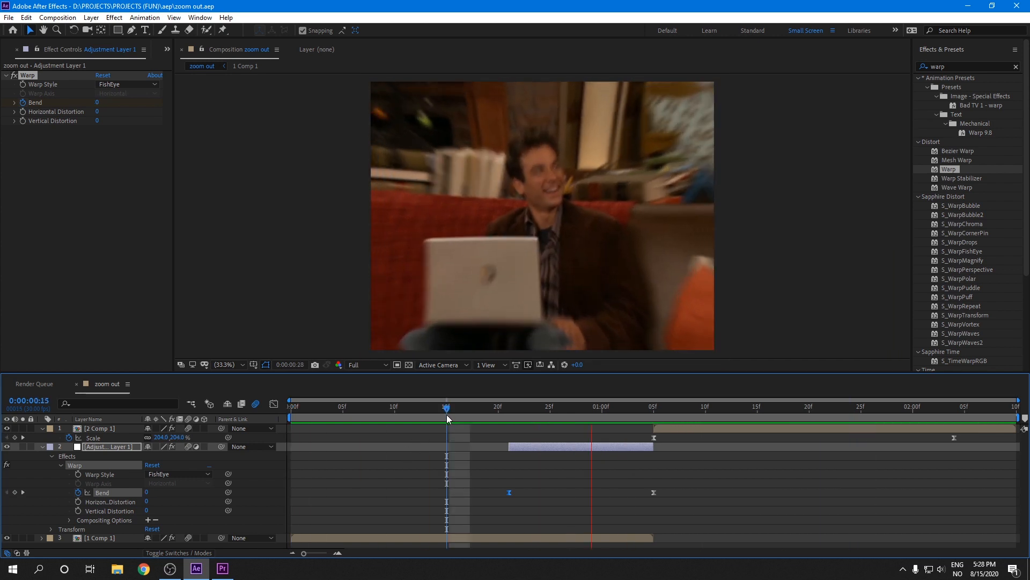
Move the adjustment layer's start and its first Bend keyframe to 0:00:00:28 and save the project
{"action": "left_click_drag", "start_coordinate": [447, 414], "coordinate": [578, 497]}
{"action": "left_click_drag", "start_coordinate": [509, 447], "coordinate": [581, 447]}
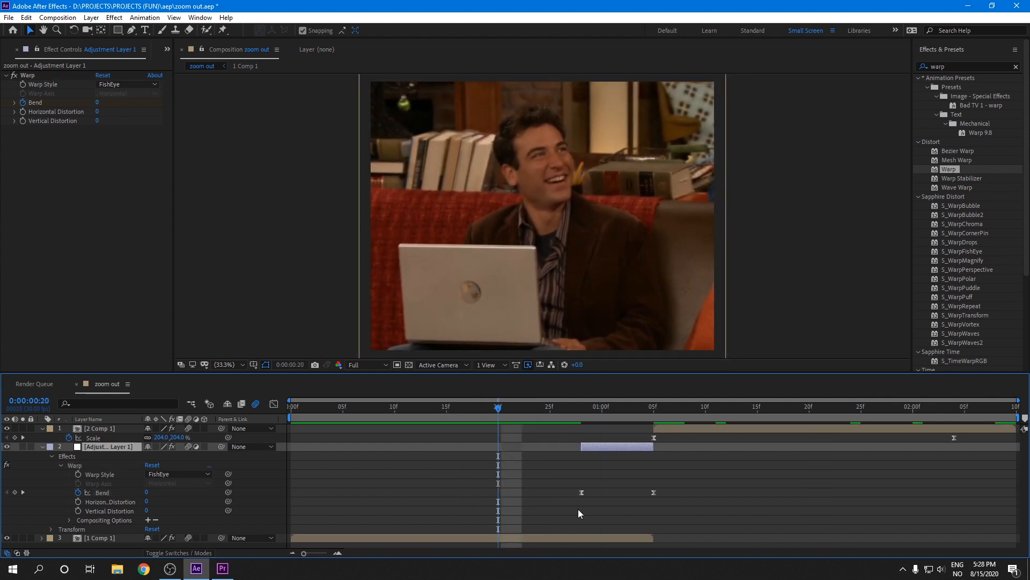
{"action": "left_click", "coordinate": [517, 470]}
{"action": "left_click", "coordinate": [333, 412]}
{"action": "key", "text": "ctrl+s"}
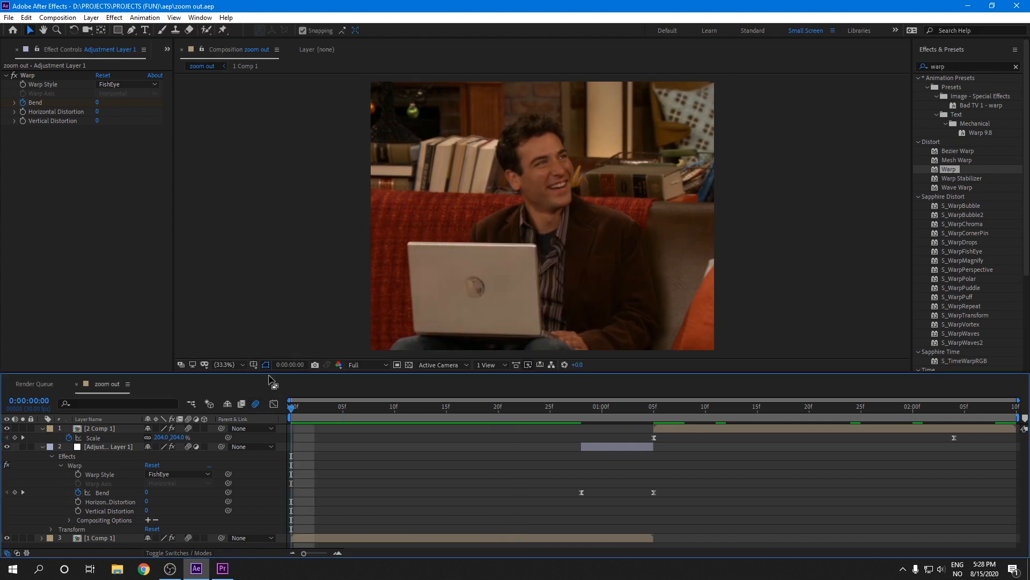
Preview the shortened warp around the cut, stopping at 0:00:01:05
{"action": "left_click", "coordinate": [484, 411]}
{"action": "left_click_drag", "start_coordinate": [485, 411], "coordinate": [658, 439]}
{"action": "key", "text": "space"}
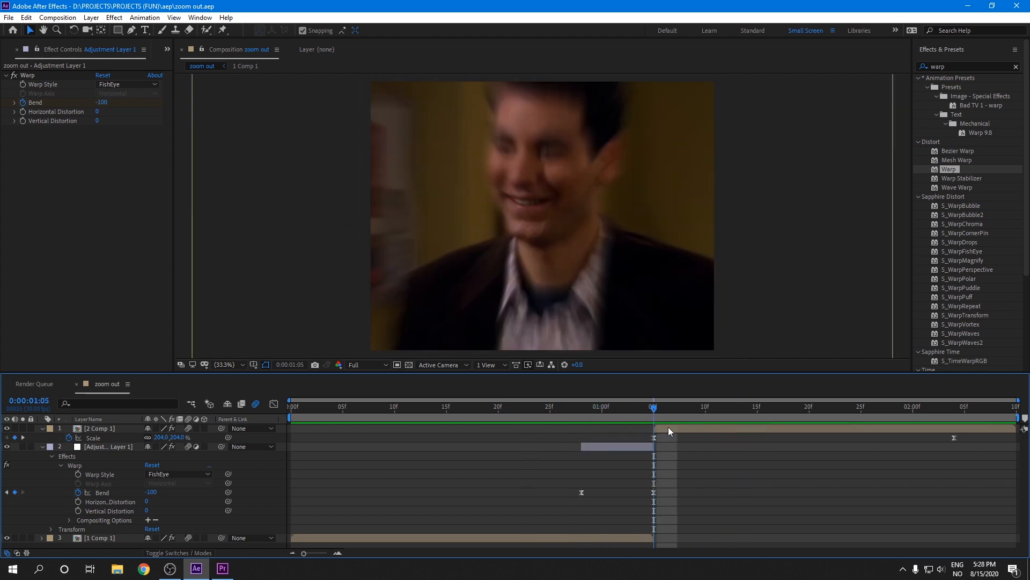
Find the Optics Compensation effect and apply it to the 2 Comp 1 layer
{"action": "left_click", "coordinate": [665, 428]}
{"action": "left_click", "coordinate": [969, 66]}
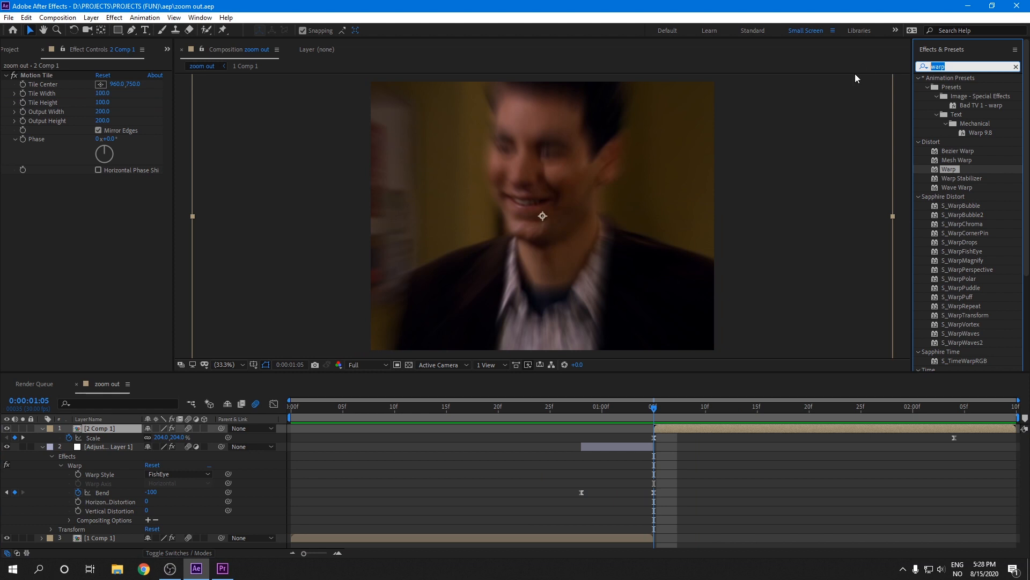
{"action": "type", "text": "optics"}
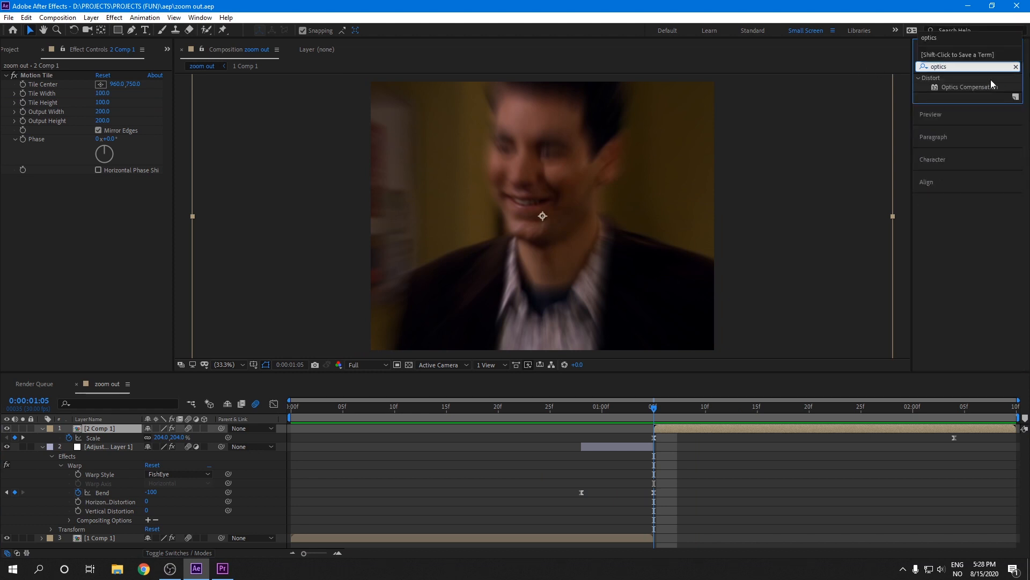
{"action": "left_click_drag", "start_coordinate": [977, 90], "coordinate": [704, 428]}
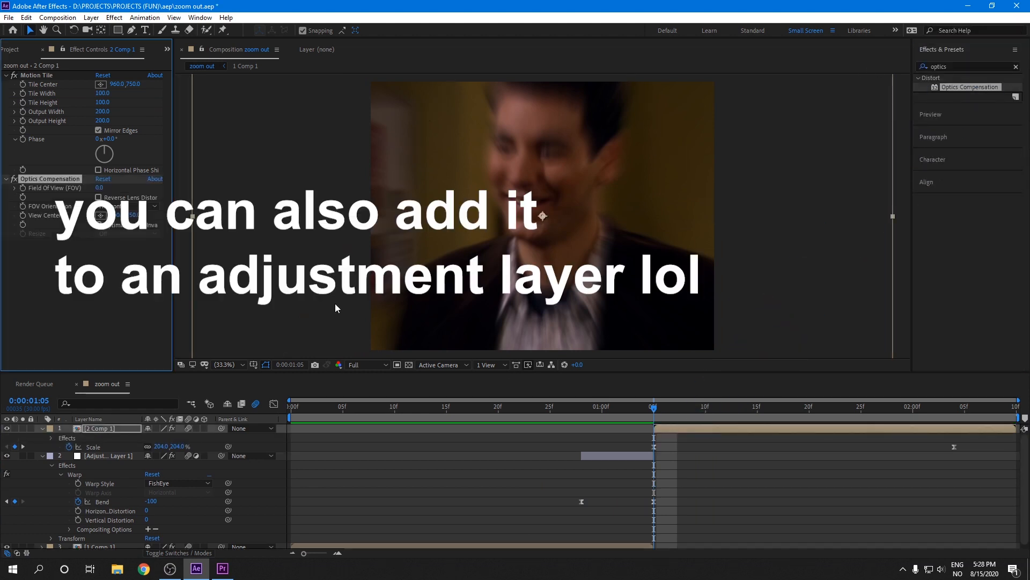
Enable Reverse Lens Distortion and keyframe Field Of View from 100.7 at 0:00:01:05 to 0 at 0:00:02:04
{"action": "left_click_drag", "start_coordinate": [101, 191], "coordinate": [470, 202]}
{"action": "left_click", "coordinate": [98, 198]}
{"action": "mouse_move", "coordinate": [100, 187]}
{"action": "left_mouse_down"}
{"action": "mouse_move", "coordinate": [177, 173]}
{"action": "mouse_move", "coordinate": [98, 192]}
{"action": "left_mouse_up"}
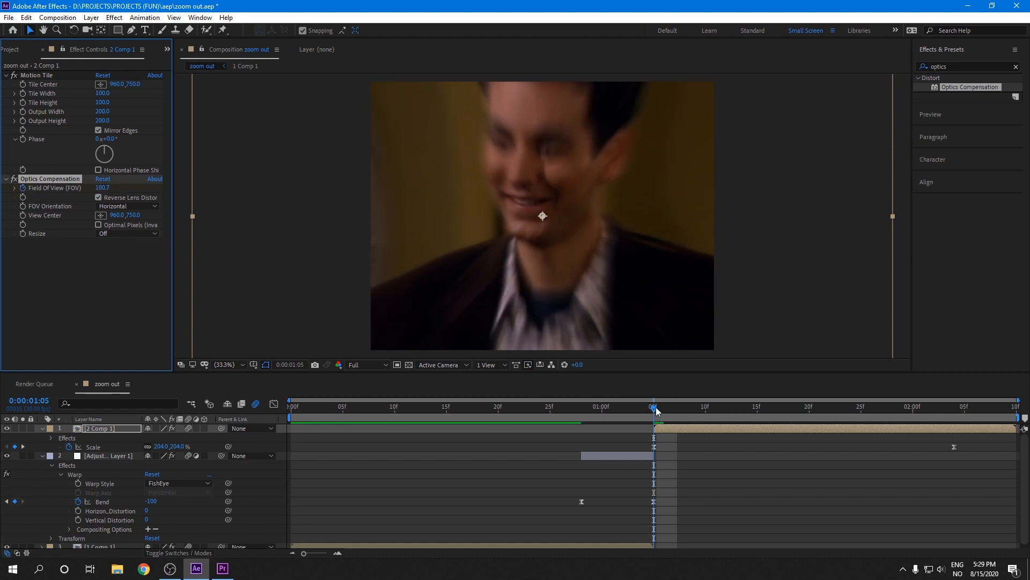
{"action": "left_click_drag", "start_coordinate": [656, 411], "coordinate": [954, 412]}
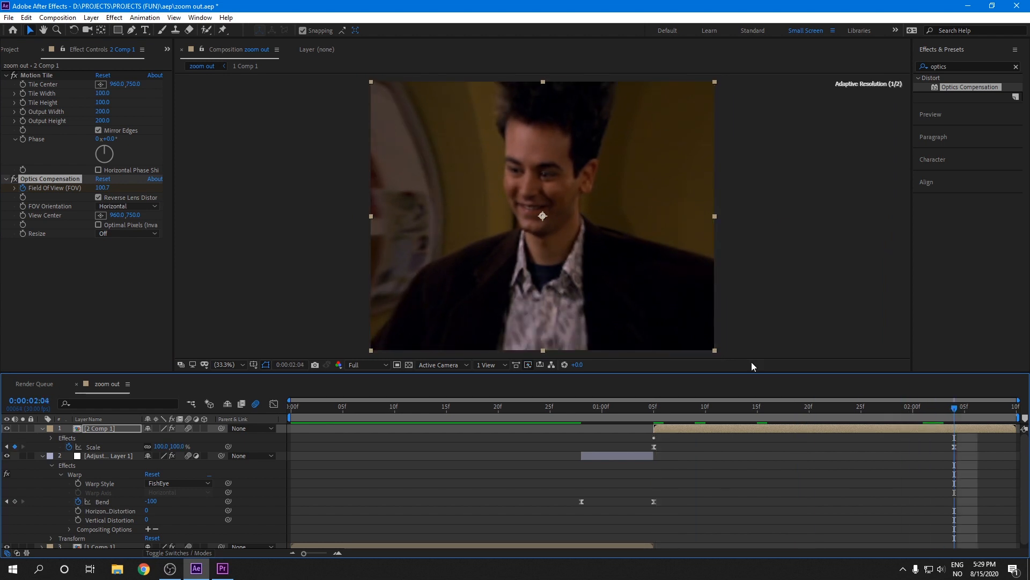
{"action": "left_click", "coordinate": [108, 189]}
{"action": "type", "text": "0"}
{"action": "key", "text": "Return"}
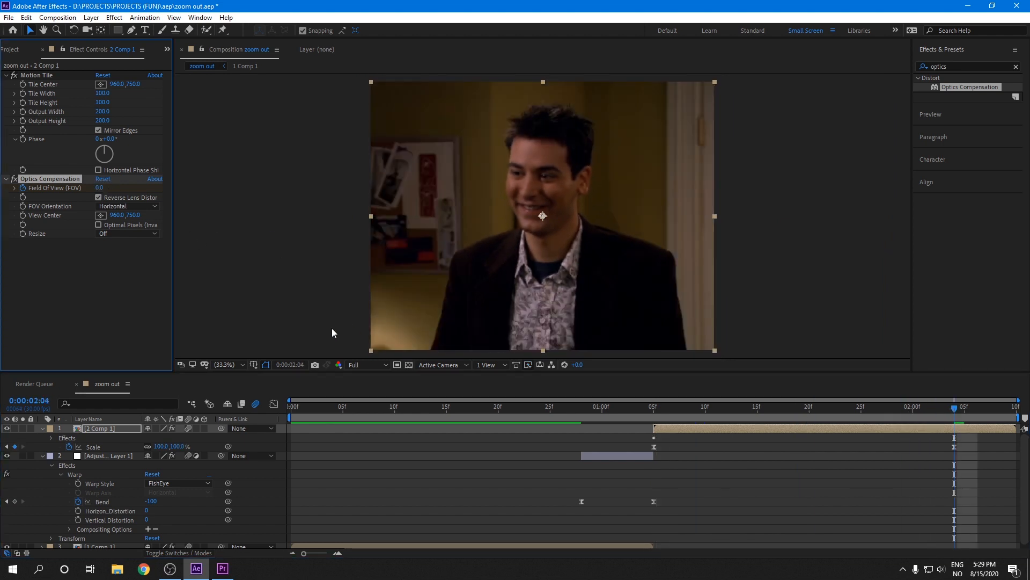
Play the transition from 0:00:00:24 to check the lens distortion on the second clip
{"action": "left_click", "coordinate": [535, 407]}
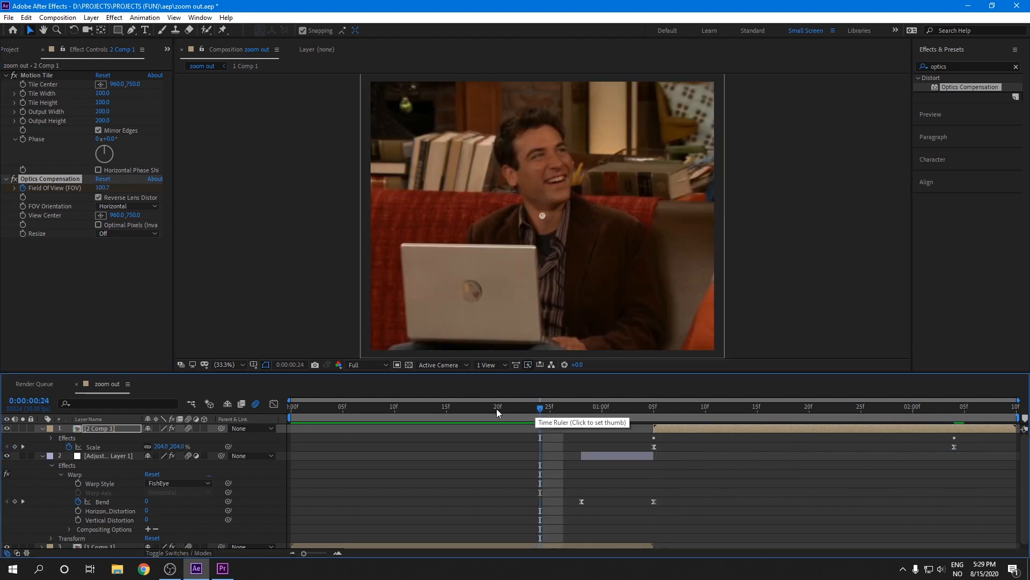
{"action": "key", "text": "space"}
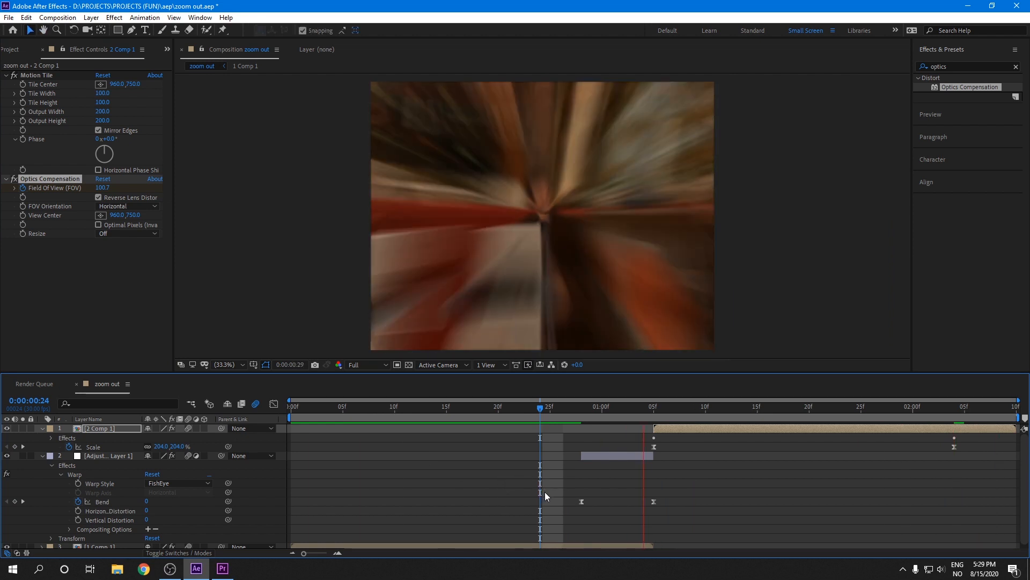
{"action": "key", "text": "space"}
Reveal the 2 Comp 1 layer's Optics Compensation properties and apply Easy Ease to both Field Of View keyframes
{"action": "key", "text": "j"}
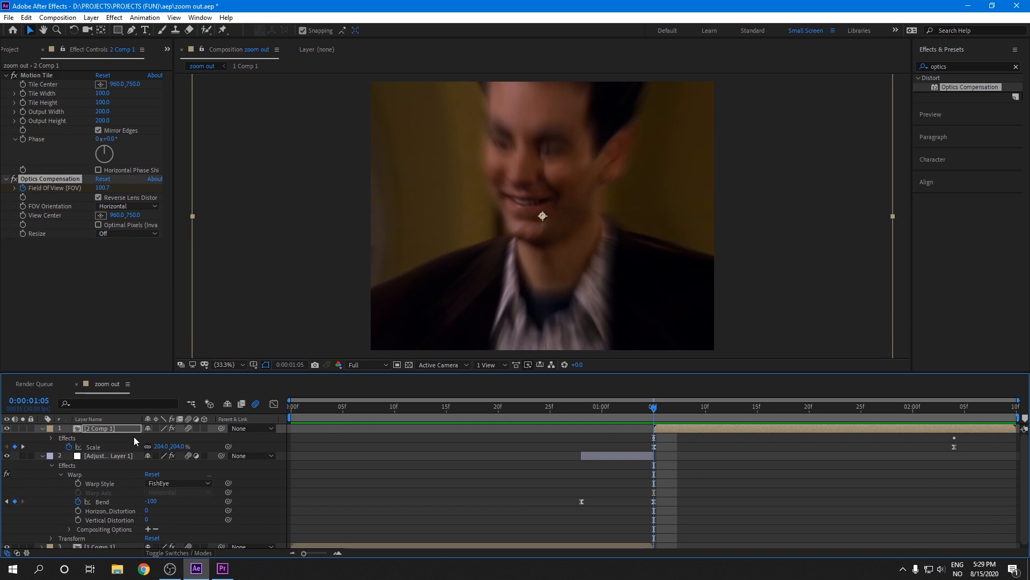
{"action": "left_click", "coordinate": [51, 438]}
{"action": "left_click", "coordinate": [60, 457]}
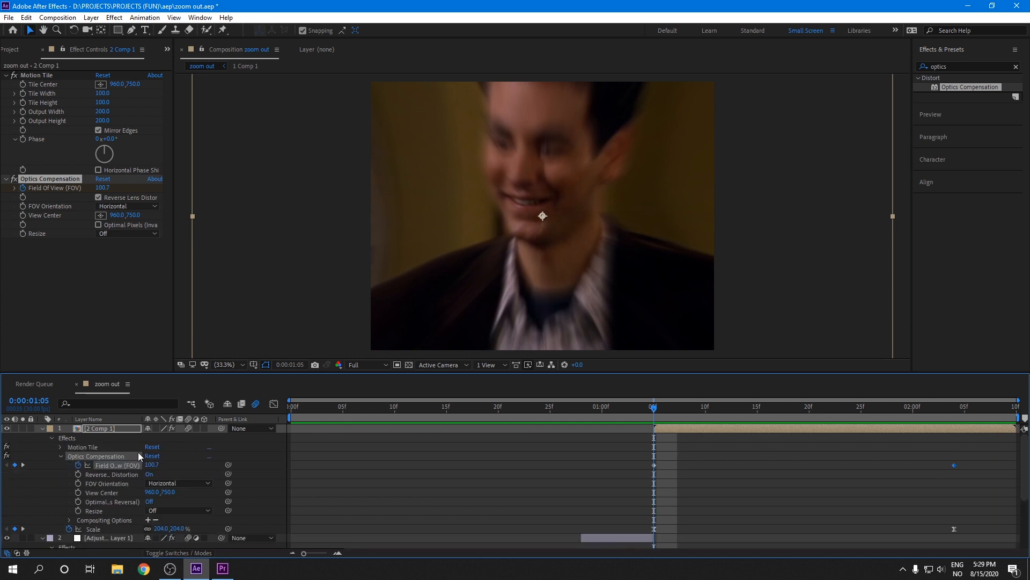
{"action": "right_click", "coordinate": [653, 466]}
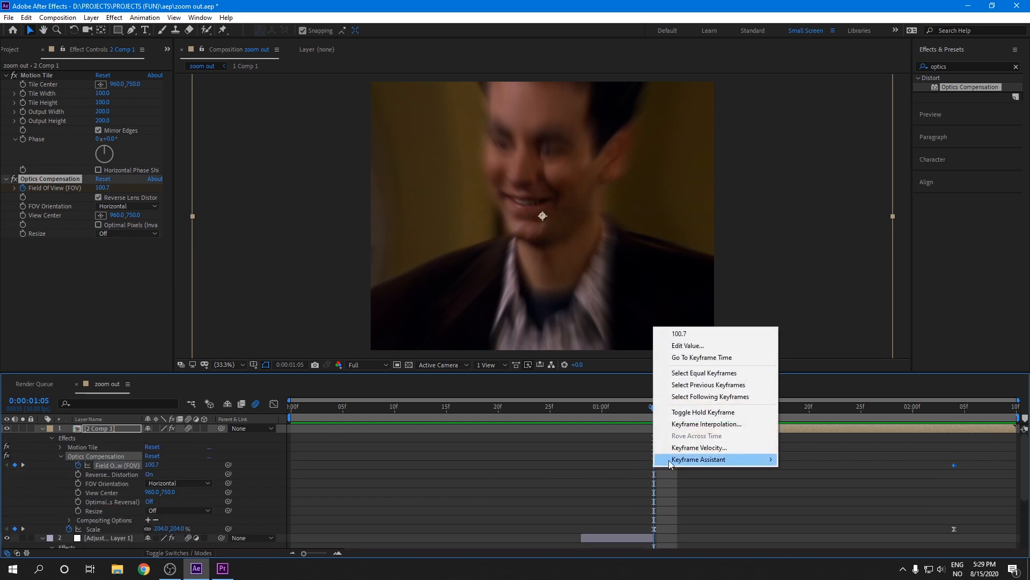
{"action": "mouse_move", "coordinate": [714, 460]}
{"action": "left_click", "coordinate": [838, 496]}
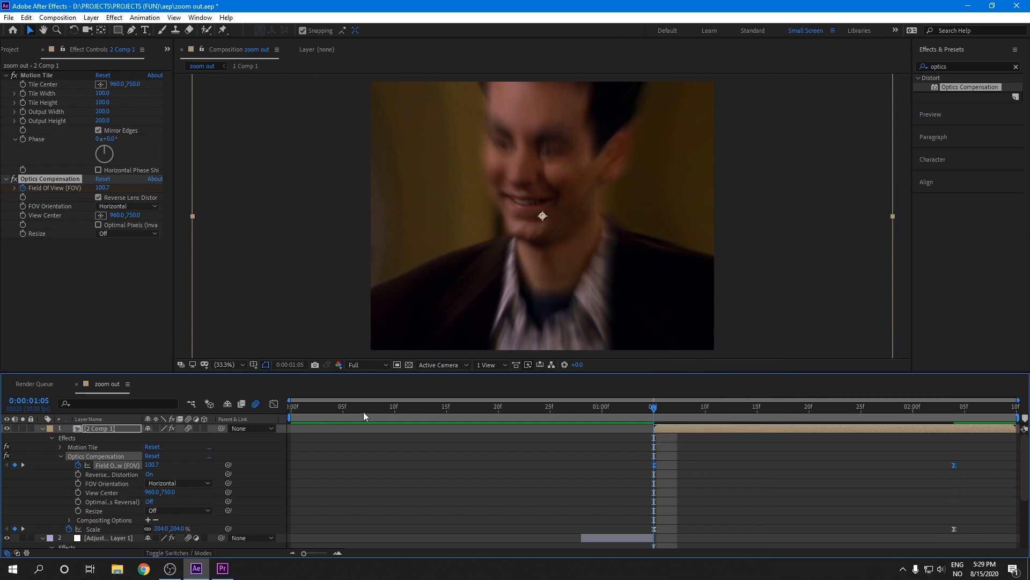
Reshape the Field Of View value graph to drop steeply from the first keyframe and ease out long into the last one
{"action": "left_click", "coordinate": [274, 403]}
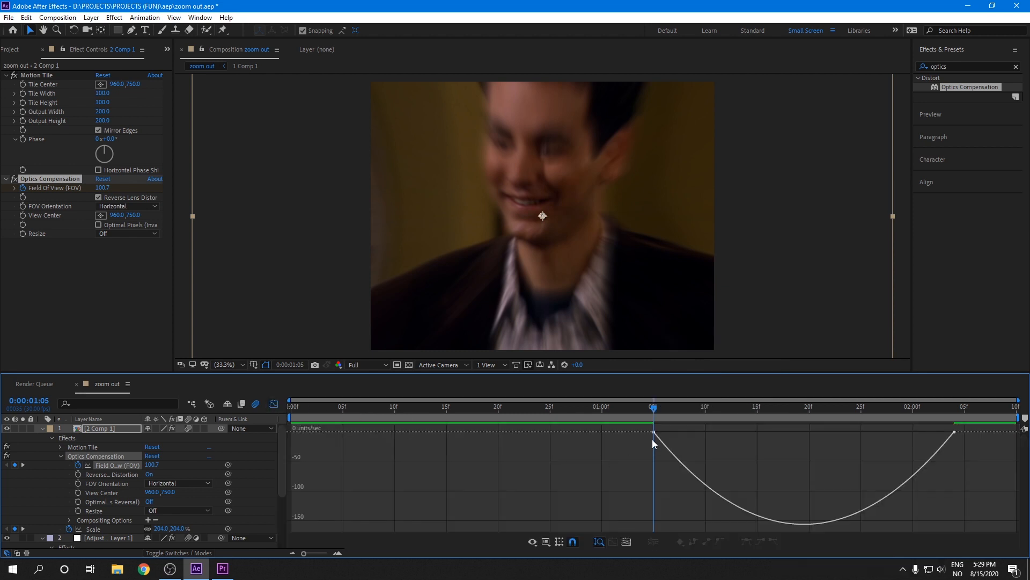
{"action": "left_click", "coordinate": [531, 542]}
{"action": "left_click", "coordinate": [580, 424]}
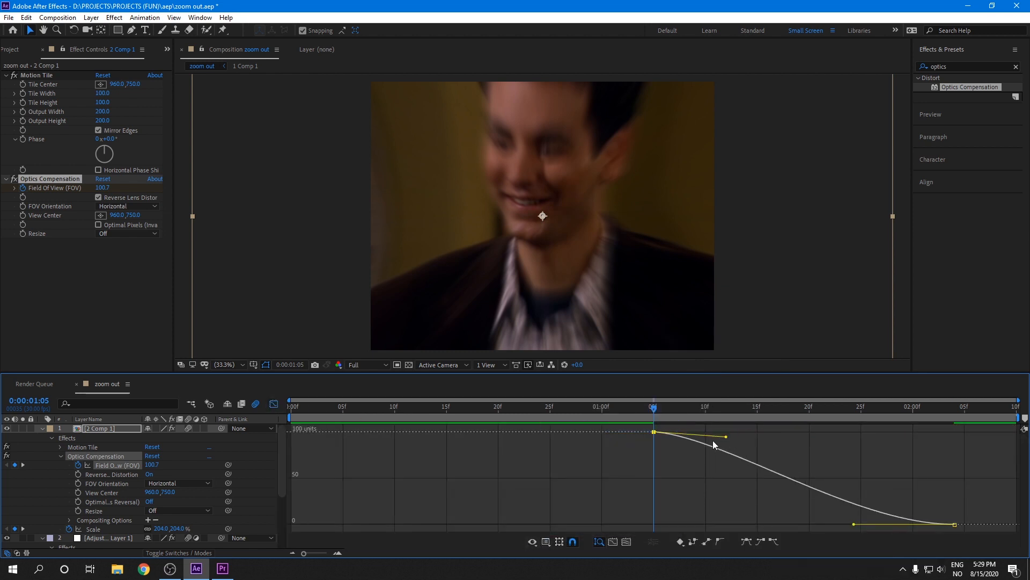
{"action": "left_click_drag", "start_coordinate": [727, 437], "coordinate": [626, 467]}
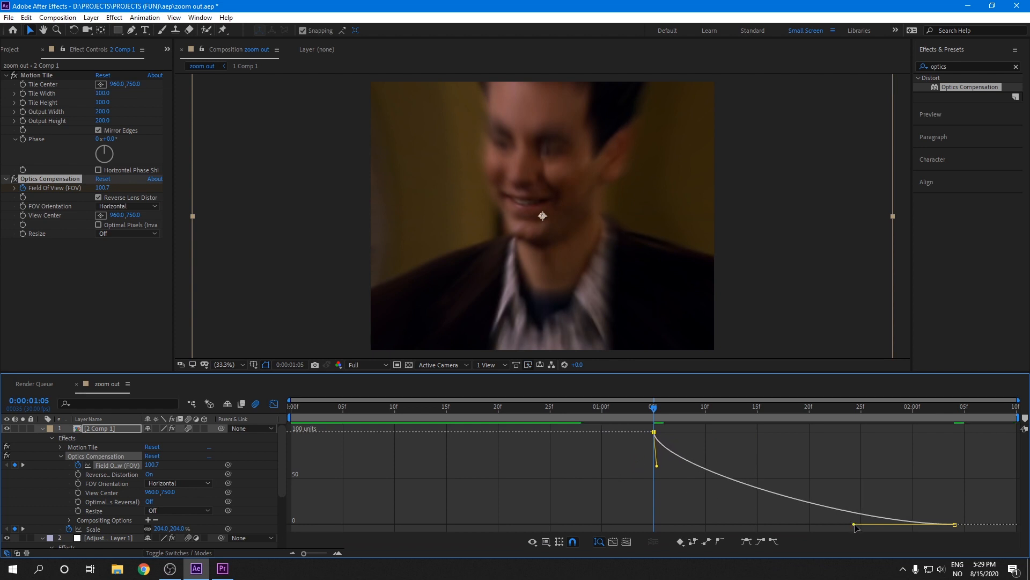
{"action": "left_click_drag", "start_coordinate": [854, 525], "coordinate": [770, 524]}
Play the transition from 0:00:00:16 to check the new Field Of View easing
{"action": "left_click_drag", "start_coordinate": [497, 412], "coordinate": [456, 412]}
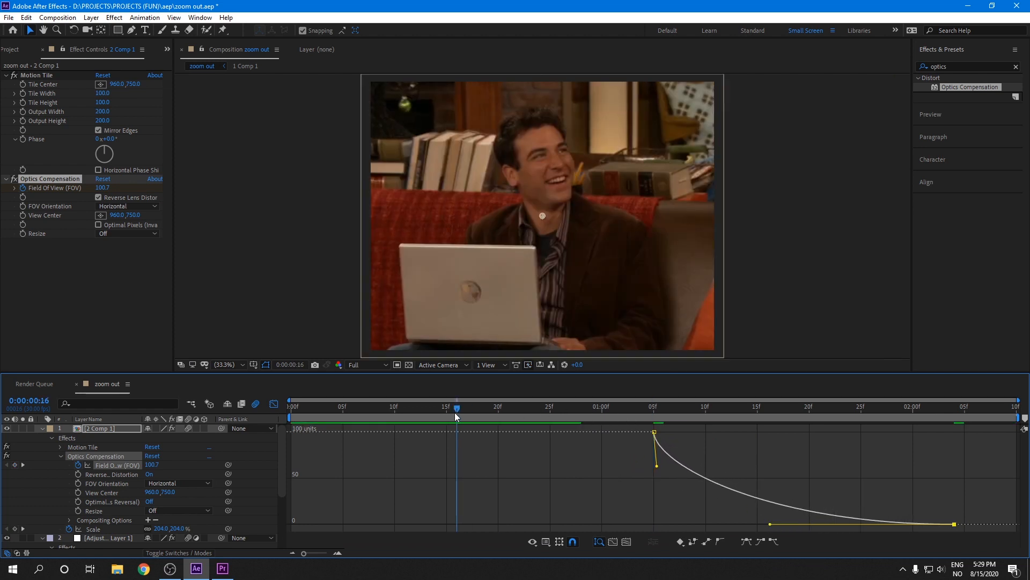
{"action": "key", "text": "space"}
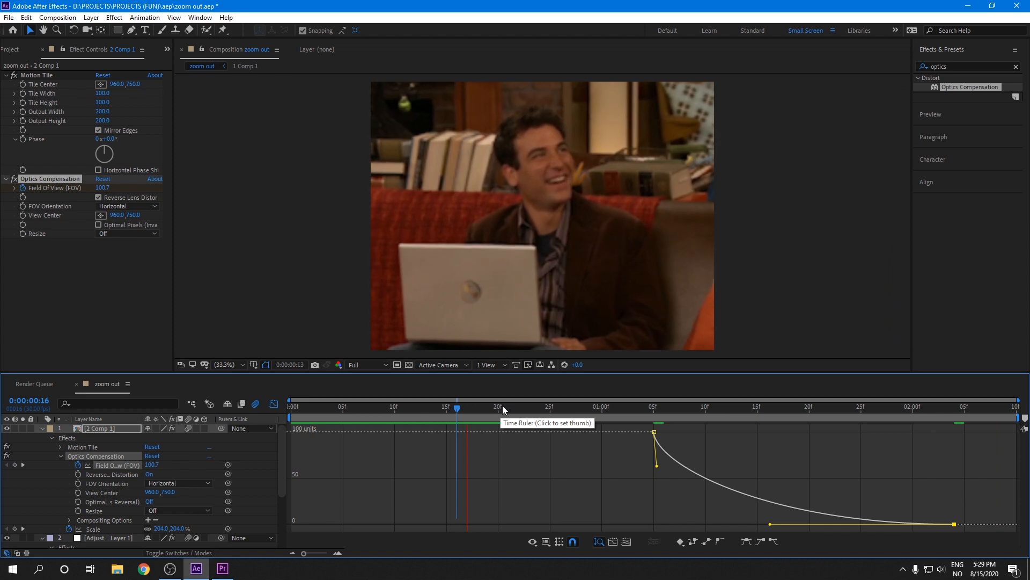
{"action": "key", "text": "space"}
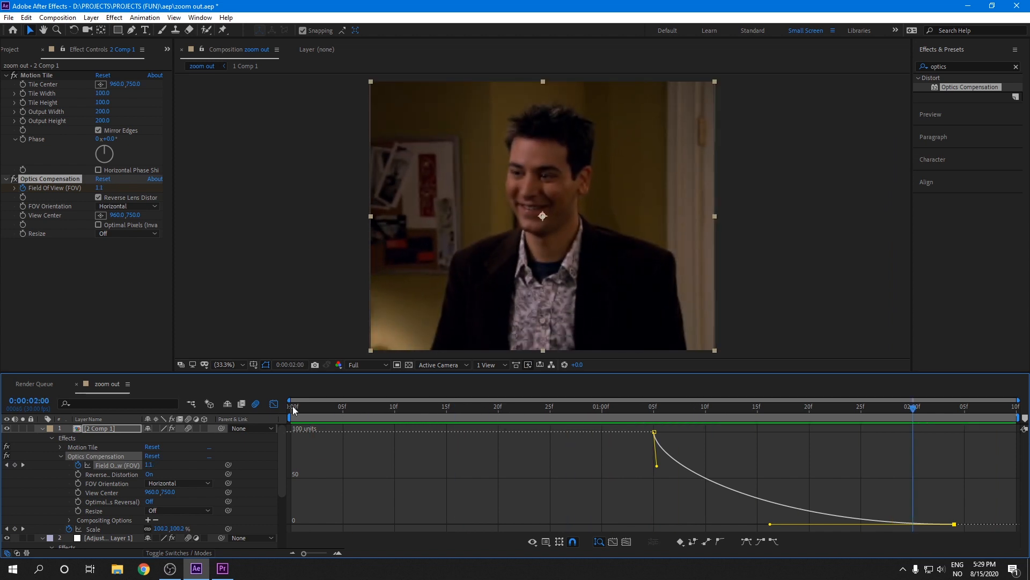
Return to the layer bar view and play the whole zoom out composition from the beginning
{"action": "left_click", "coordinate": [274, 403]}
{"action": "left_click_drag", "start_coordinate": [321, 413], "coordinate": [292, 412]}
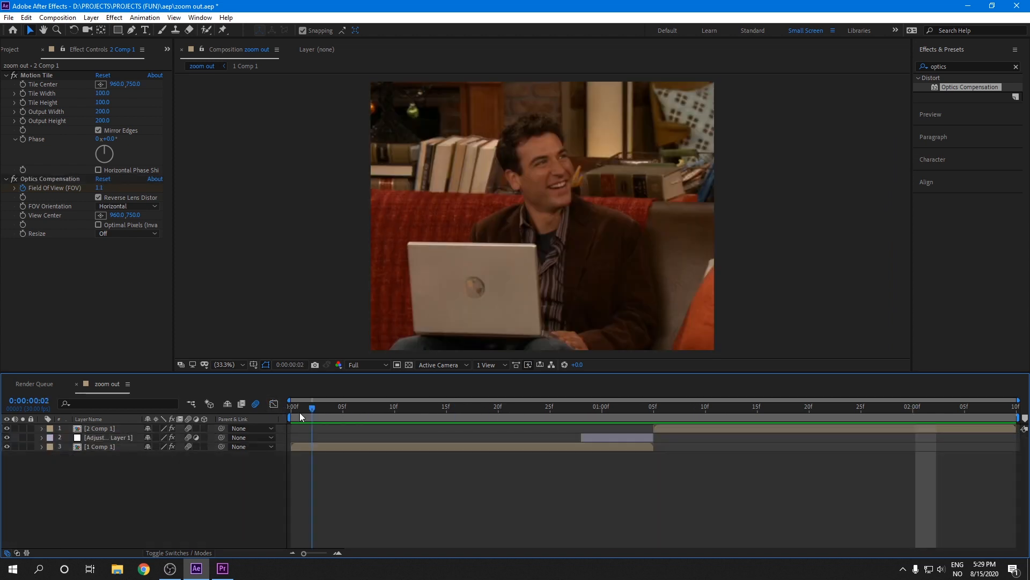
{"action": "key", "text": "space"}
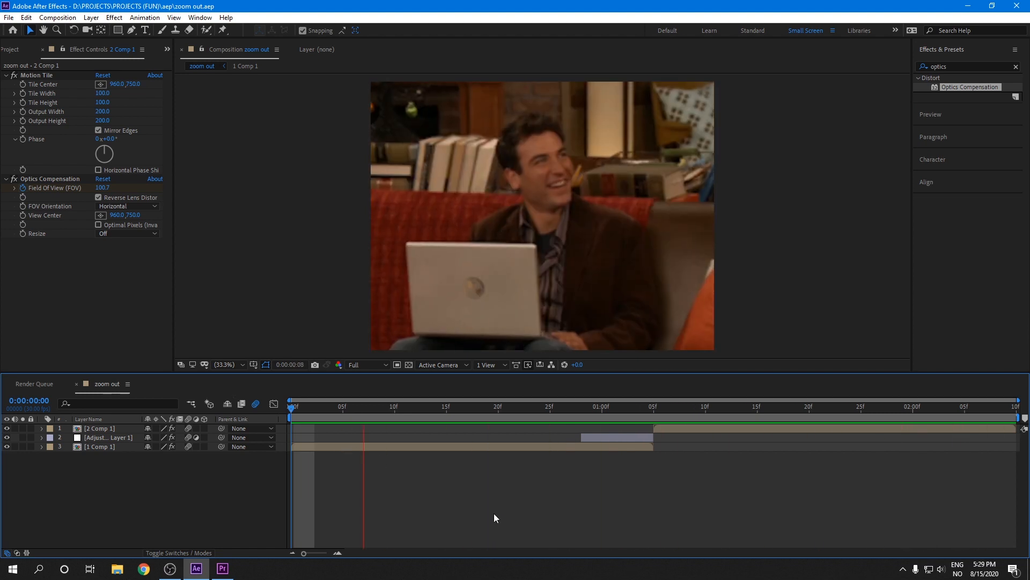
{"action": "key", "text": "space"}
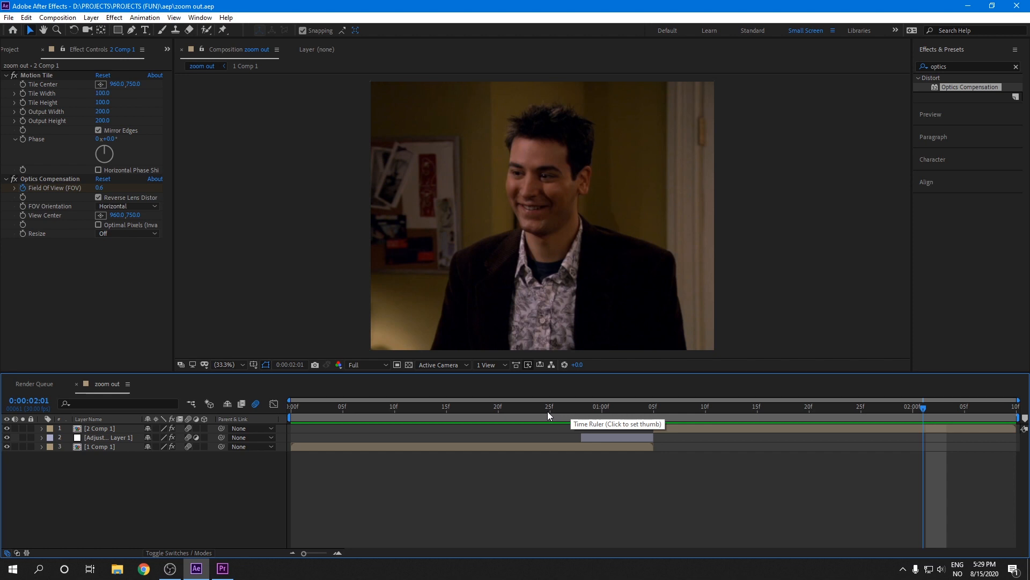
{"action": "left_click_drag", "start_coordinate": [548, 411], "coordinate": [454, 461]}
{"action": "key", "text": "Home"}
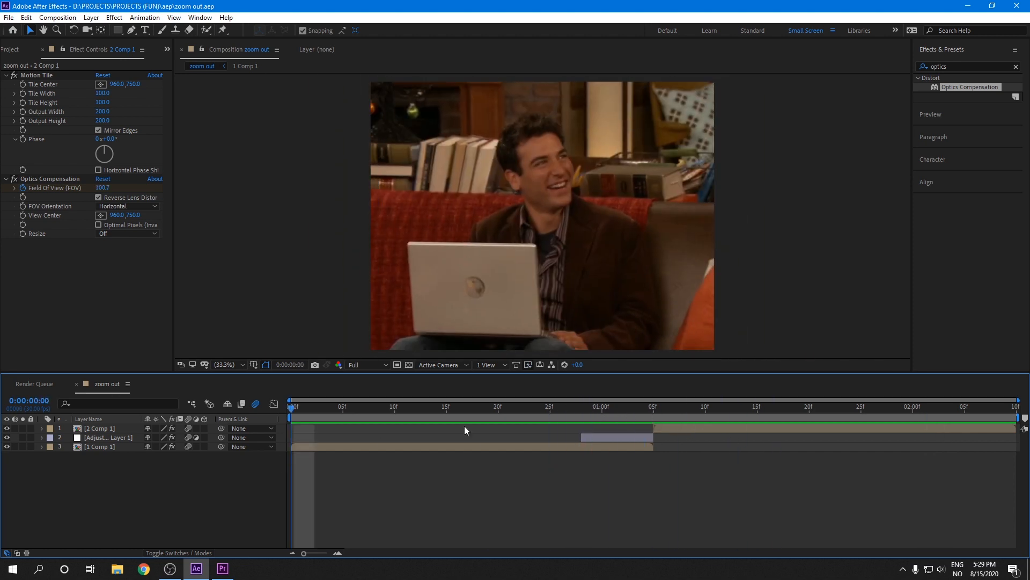
Create a new adjustment layer above the 2 Comp 1 layer, spanning the whole composition
{"action": "left_click", "coordinate": [671, 432]}
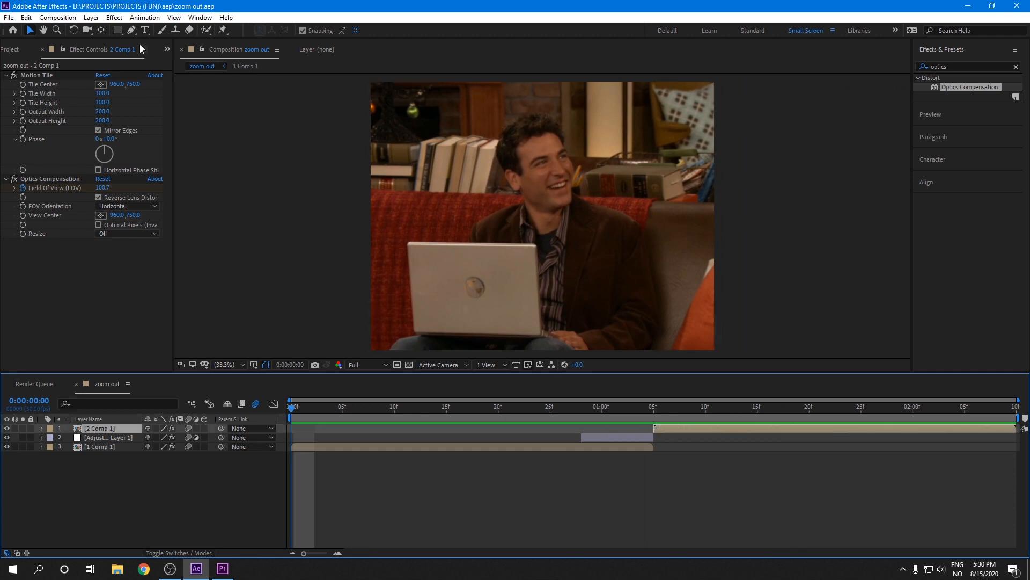
{"action": "left_click", "coordinate": [96, 18]}
{"action": "mouse_move", "coordinate": [97, 32]}
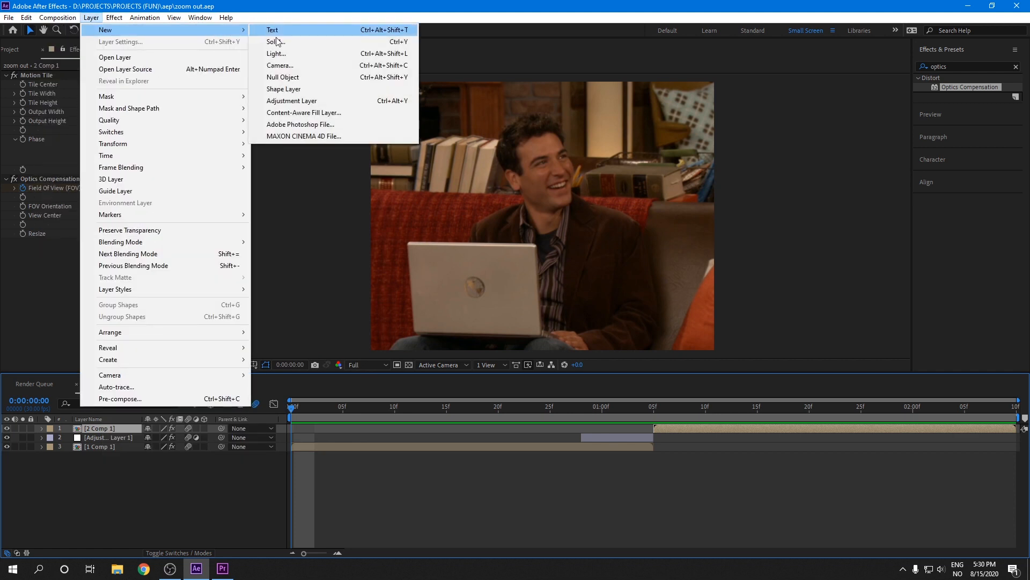
{"action": "left_click", "coordinate": [292, 101]}
{"action": "key", "text": "space"}
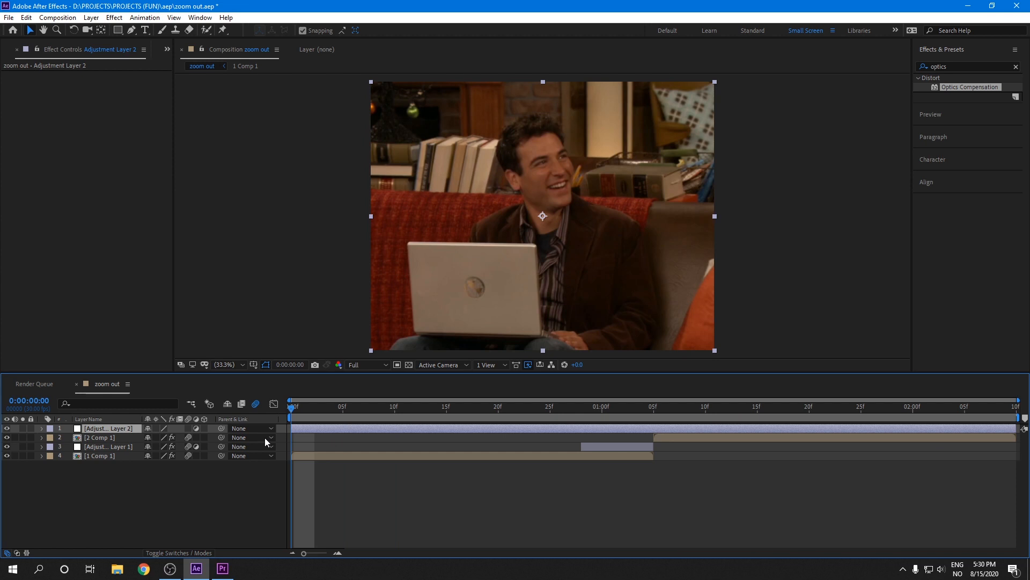
{"action": "left_click_drag", "start_coordinate": [333, 409], "coordinate": [291, 502]}
Find the Wiggle - position preset, apply it to Adjustment Layer 2 and set its Wiggle Speed to 1.8
{"action": "left_click", "coordinate": [976, 63]}
{"action": "type", "text": "wiggle"}
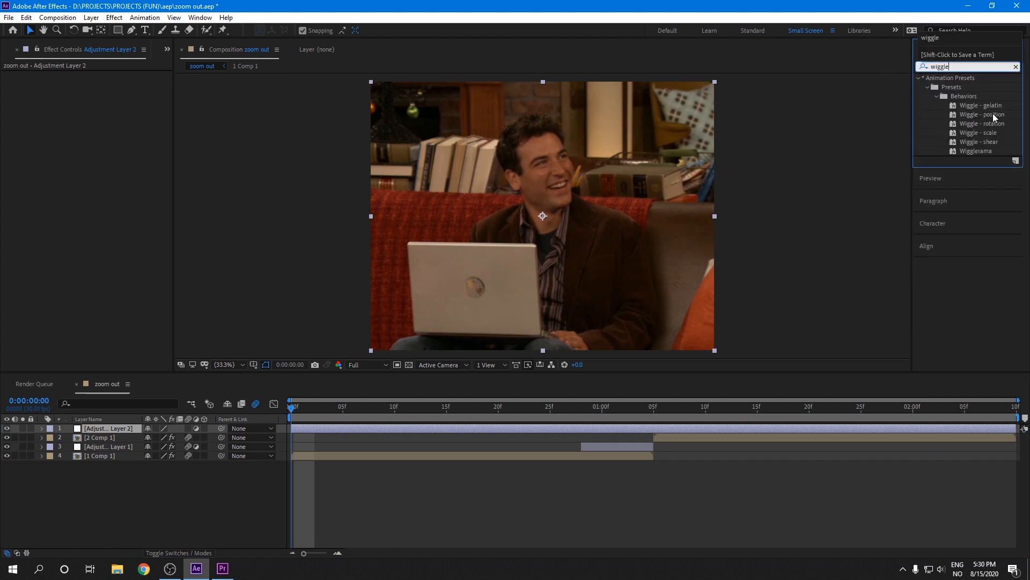
{"action": "left_click_drag", "start_coordinate": [995, 117], "coordinate": [471, 429]}
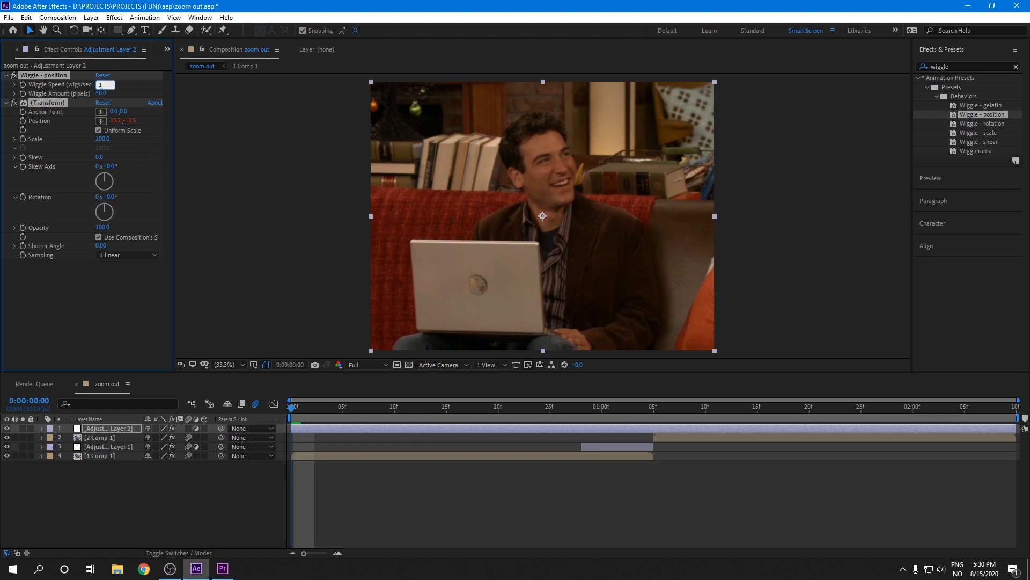
{"action": "left_click", "coordinate": [128, 86]}
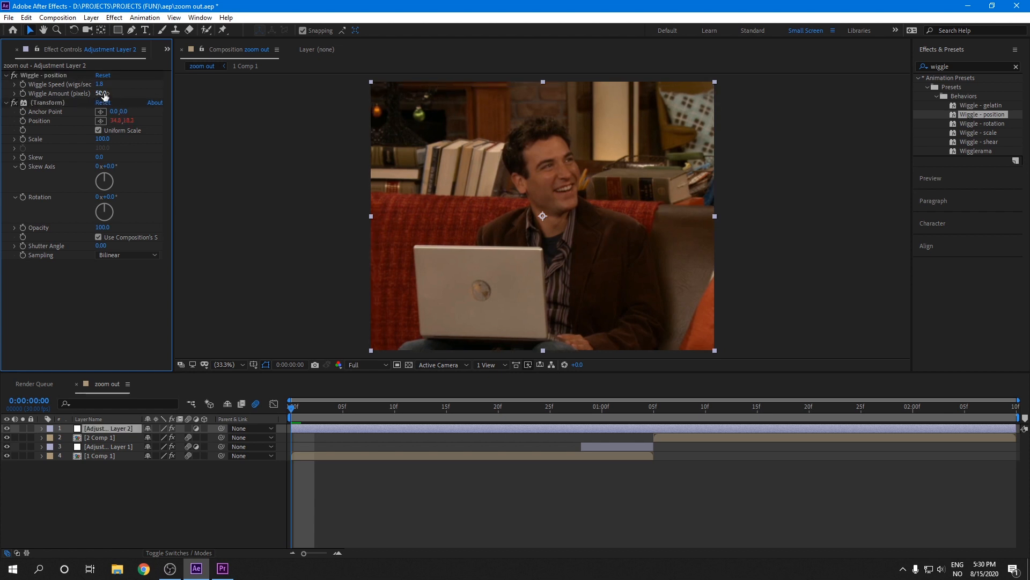
{"action": "left_click", "coordinate": [132, 97]}
Apply the Wiggle - rotation preset to Adjustment Layer 2 with a Wiggle Amount of 3° and a Wiggle Speed of 0.5
{"action": "left_click_drag", "start_coordinate": [1002, 127], "coordinate": [353, 429]}
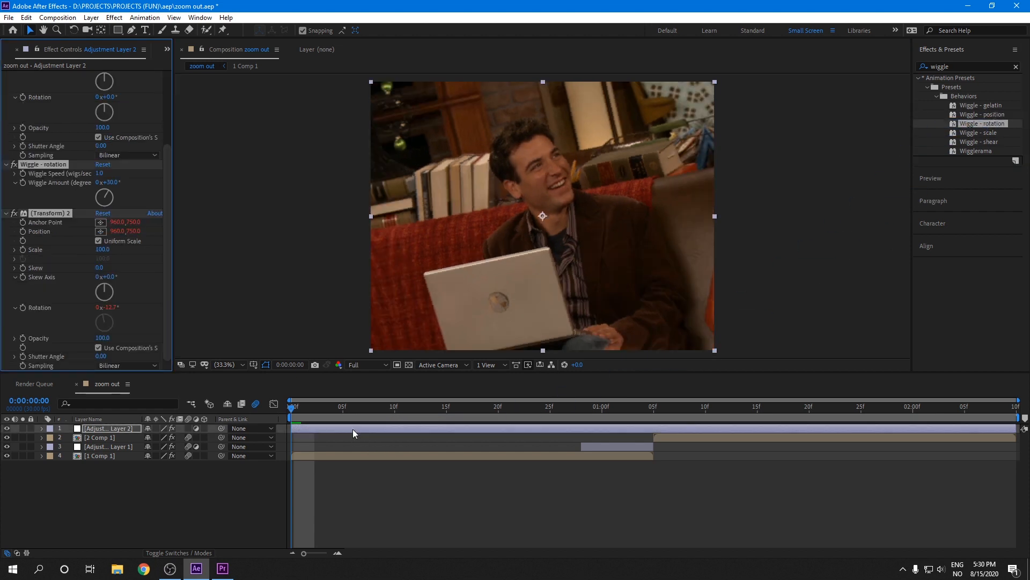
{"action": "left_click", "coordinate": [118, 182]}
{"action": "type", "text": "30"}
{"action": "key", "text": "Return"}
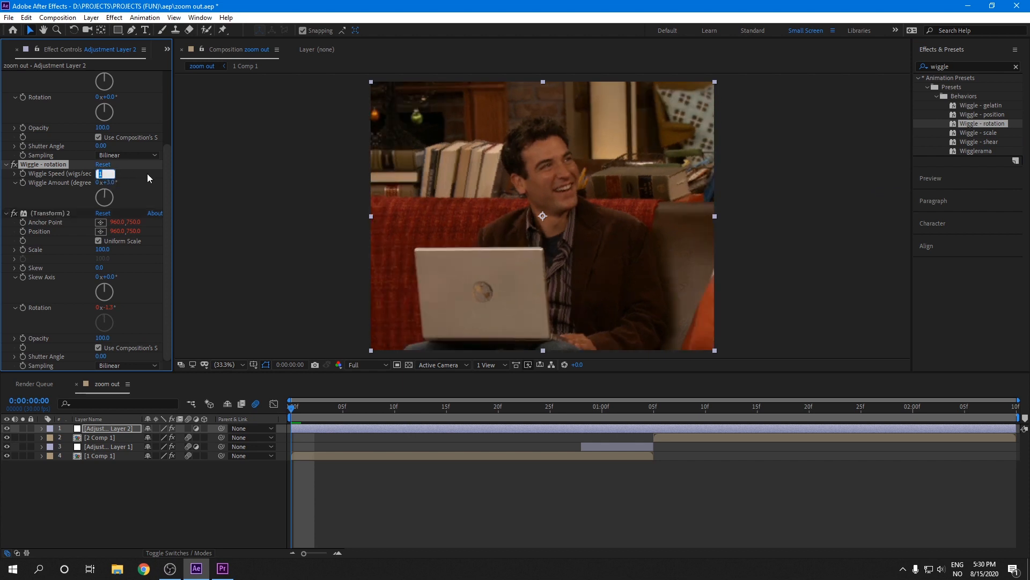
{"action": "type", "text": "0.5"}
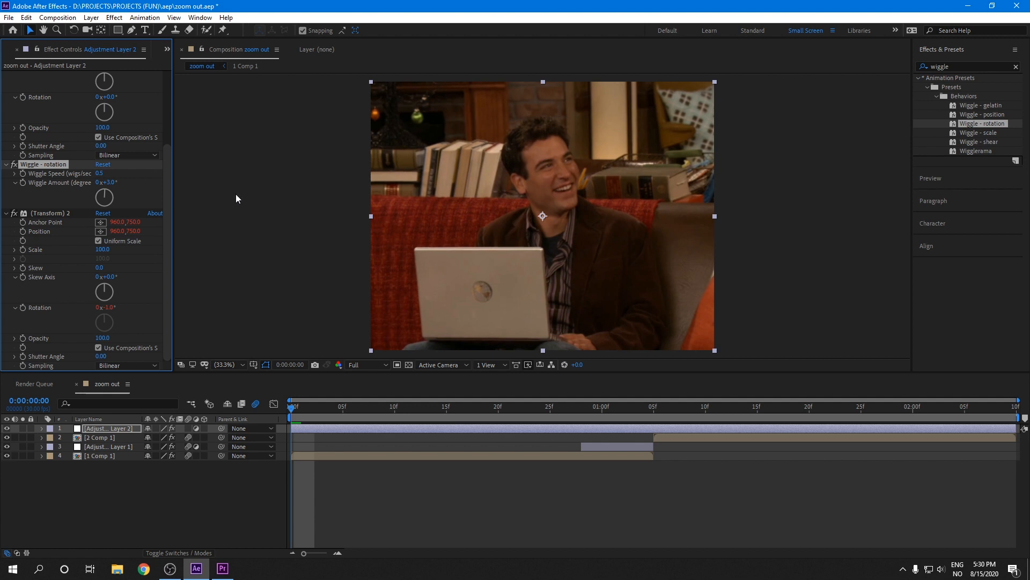
Enable motion blur for Adjustment Layer 2 and save the project
{"action": "left_click", "coordinate": [188, 430]}
{"action": "left_click", "coordinate": [322, 483]}
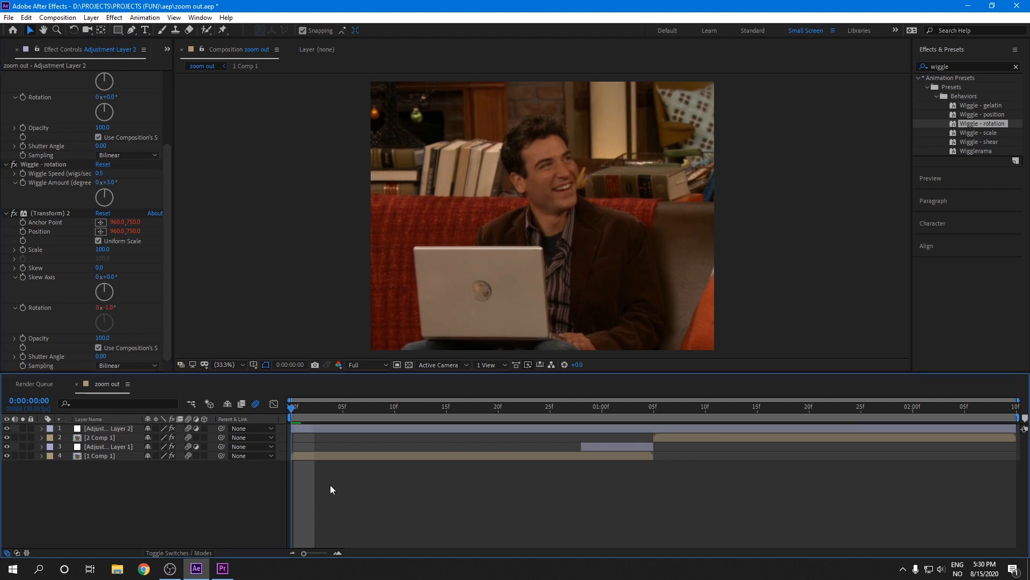
{"action": "key", "text": "ctrl+s"}
Play the composition from the start to check the wiggle motion, and return to the first frame
{"action": "key", "text": "space"}
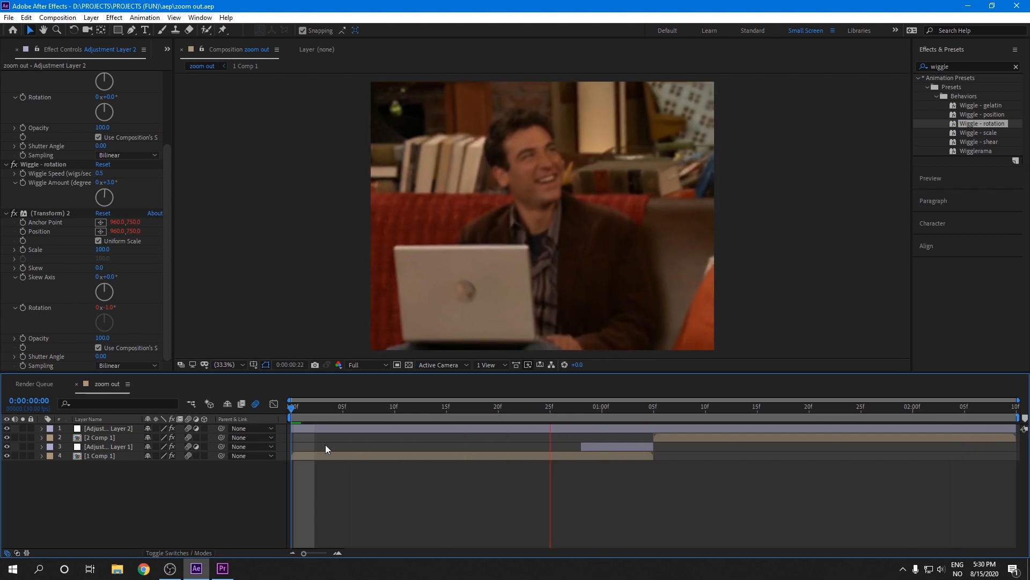
{"action": "key", "text": "space"}
{"action": "left_click_drag", "start_coordinate": [293, 410], "coordinate": [169, 397]}
Set the Wiggle - position effect's Wiggle Speed to 0.8 and preview the slower shake
{"action": "scroll", "coordinate": [127, 227], "scroll_direction": "up", "scroll_amount": 3}
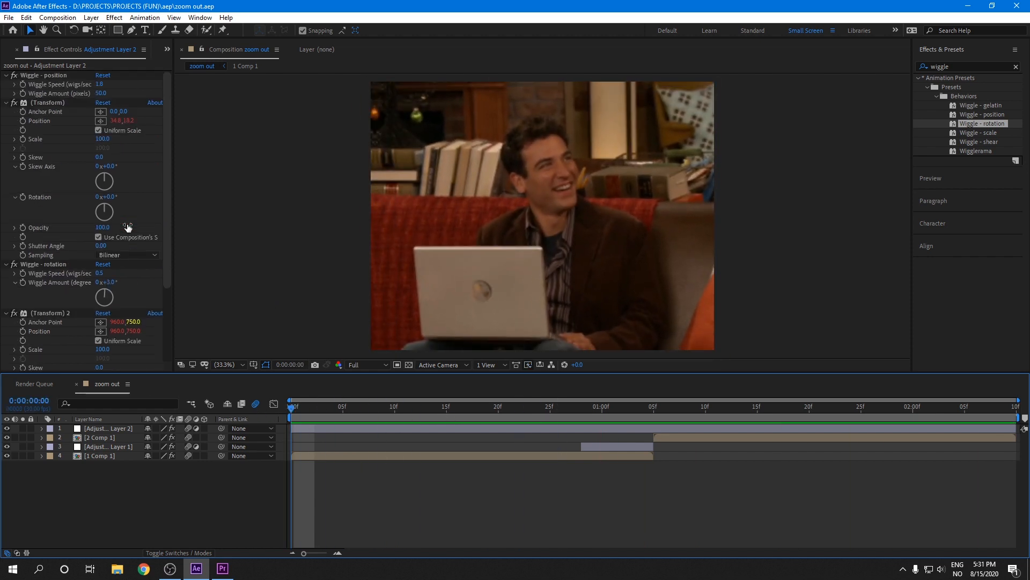
{"action": "left_click", "coordinate": [100, 83]}
{"action": "type", "text": "0"}
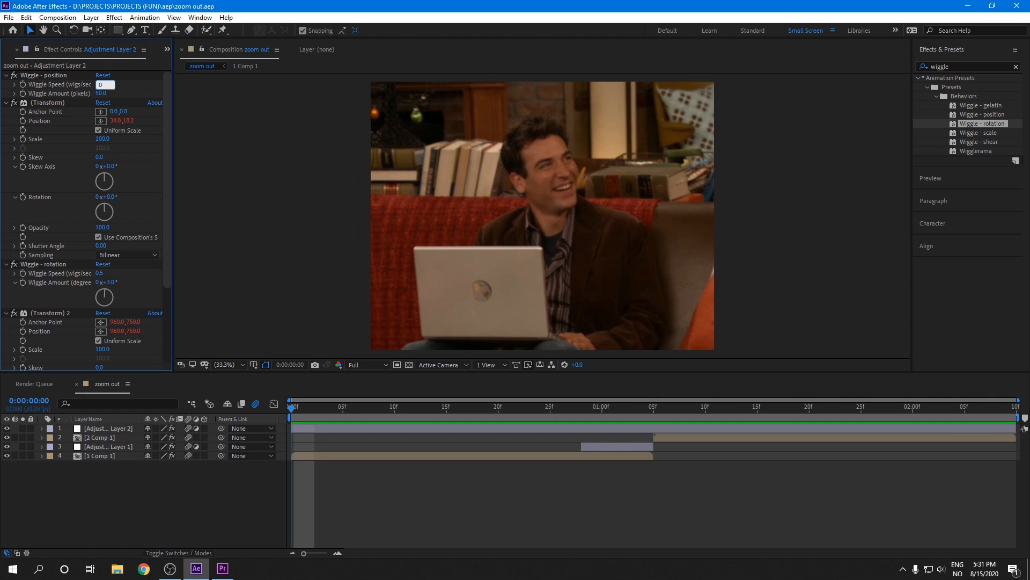
{"action": "type", "text": ".8"}
{"action": "key", "text": "Return"}
{"action": "key", "text": "space"}
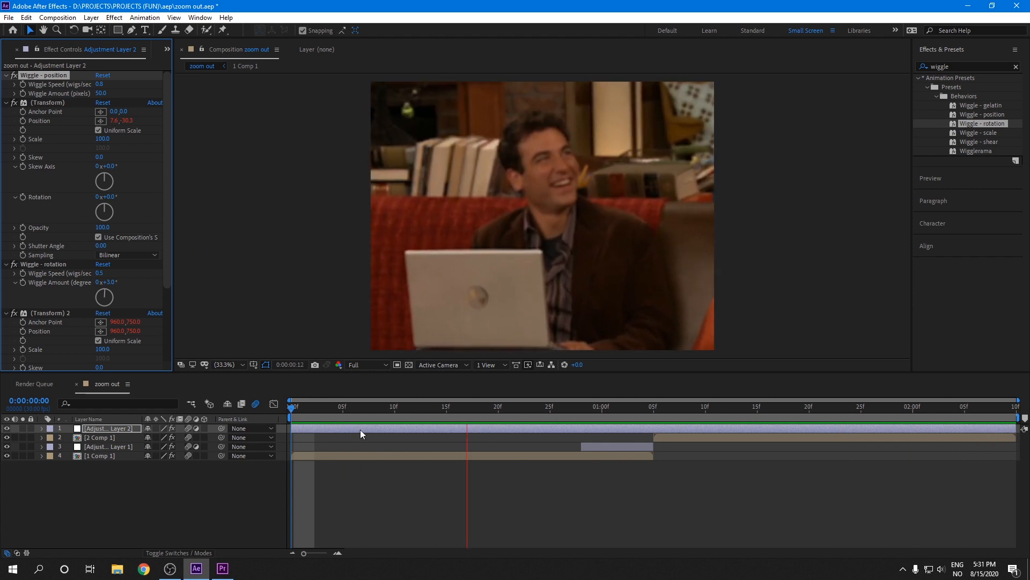
{"action": "key", "text": "space"}
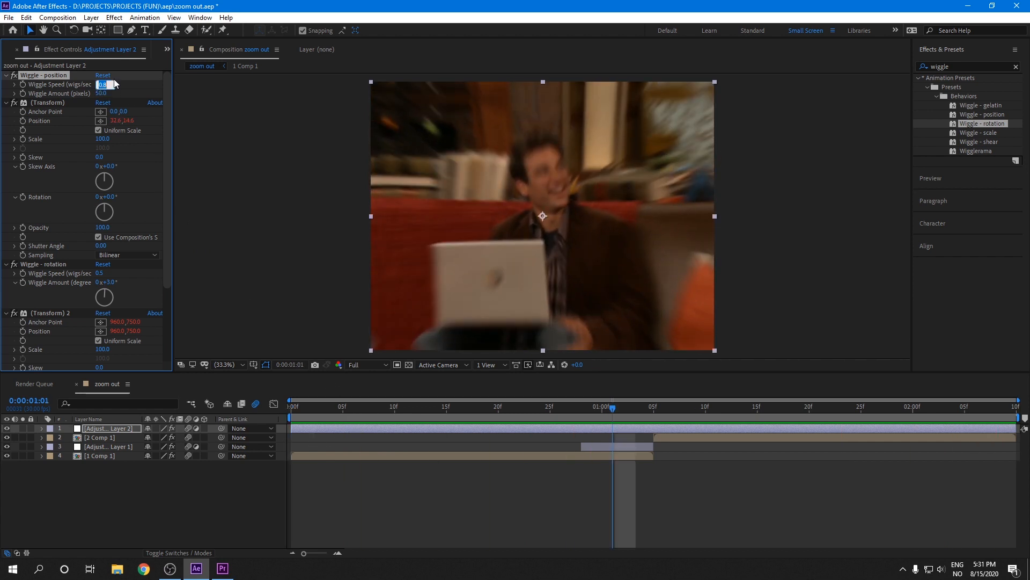
Set Wiggle - position to a Wiggle Speed of 1.0 and a Wiggle Amount of 30 pixels, and preview it from the start
{"action": "left_click", "coordinate": [102, 93]}
{"action": "type", "text": "30"}
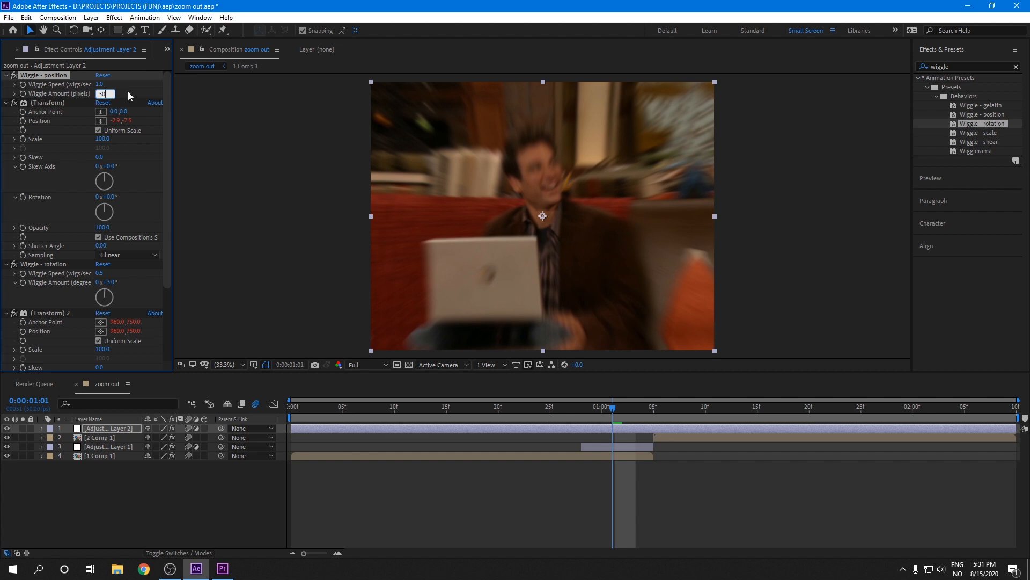
{"action": "key", "text": "Return"}
{"action": "left_click", "coordinate": [387, 544]}
{"action": "left_click", "coordinate": [292, 408]}
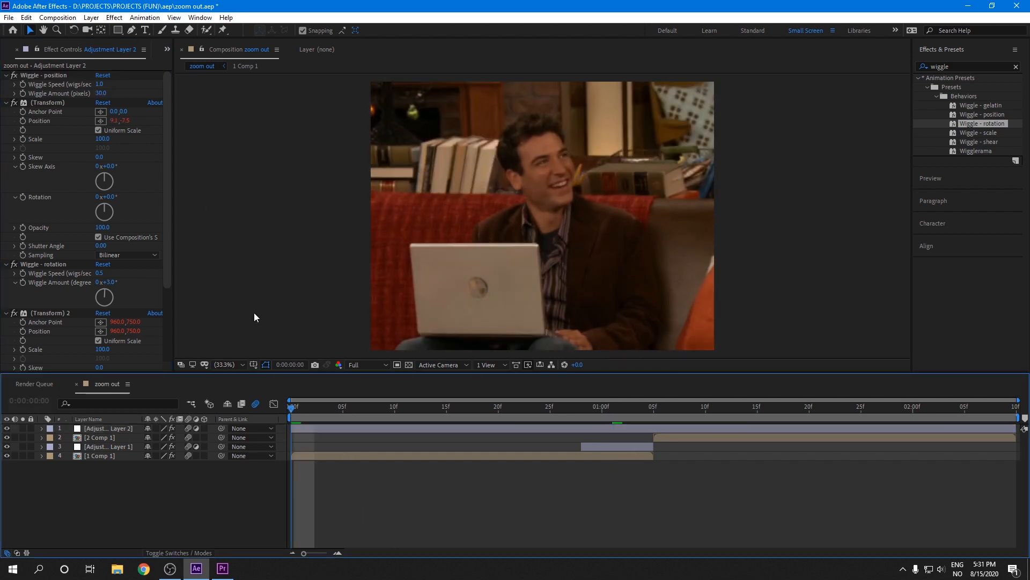
{"action": "key", "text": "space"}
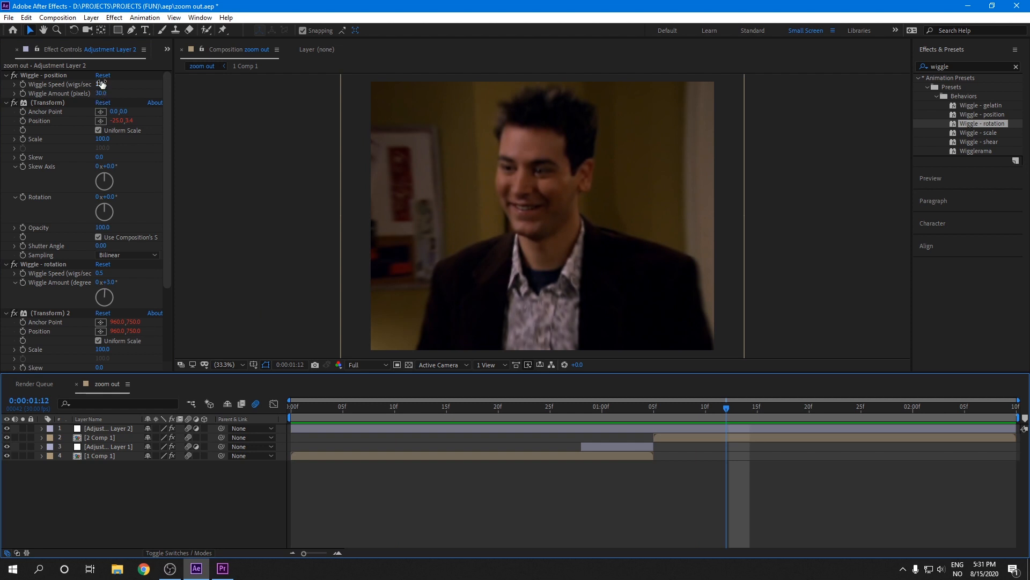
Set the Wiggle - position effect's Wiggle Speed to 1.8 and play the composition from the start
{"action": "left_click", "coordinate": [102, 84]}
{"action": "type", "text": "1."}
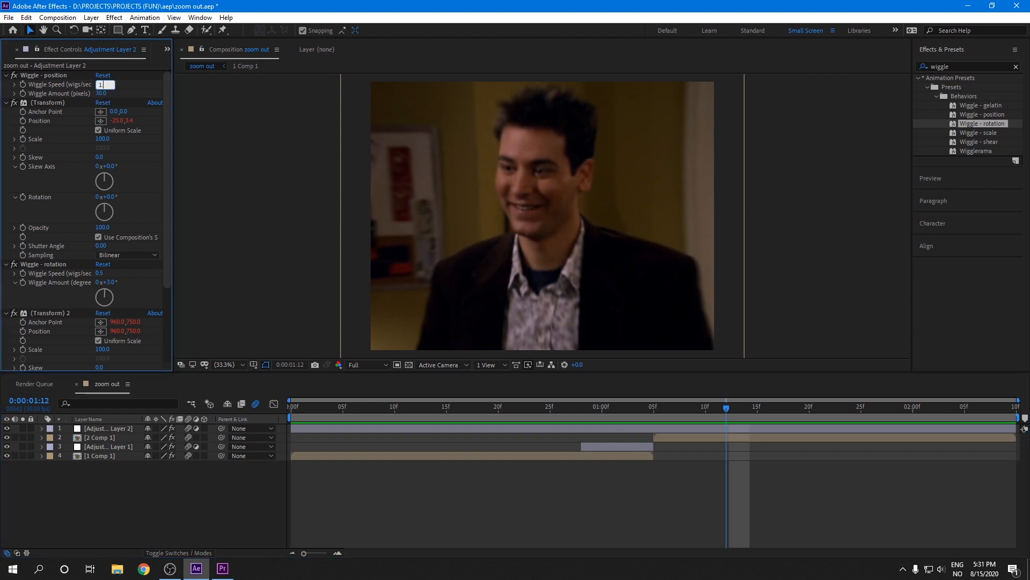
{"action": "type", "text": "8"}
{"action": "key", "text": "Return"}
{"action": "left_click", "coordinate": [343, 470]}
{"action": "left_click_drag", "start_coordinate": [294, 408], "coordinate": [220, 355]}
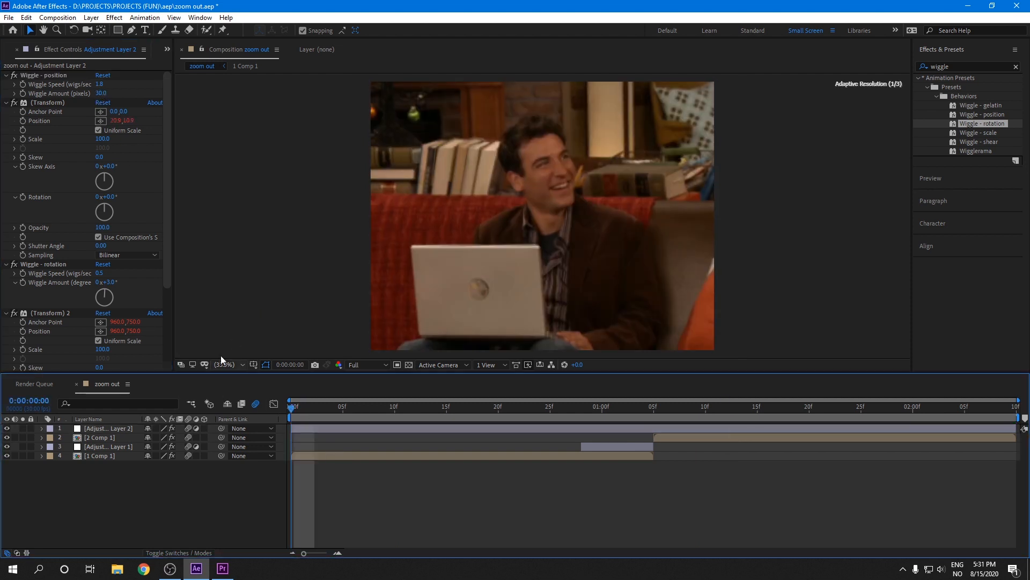
{"action": "key", "text": "space"}
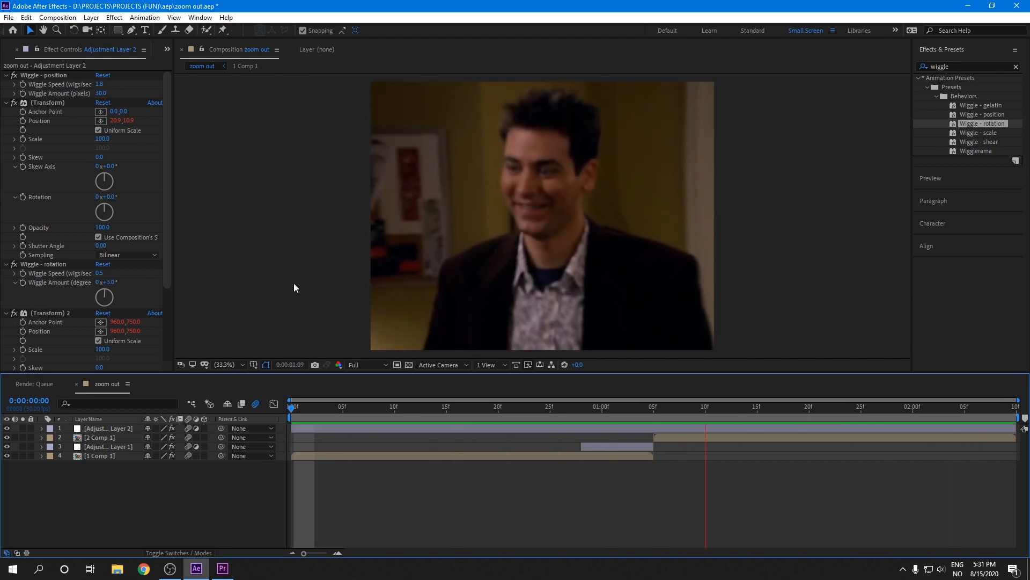
At 0:00:01:02, reveal the Scale of Adjustment Layer 1 and set it to 99%
{"action": "left_click", "coordinate": [489, 407]}
{"action": "left_click_drag", "start_coordinate": [490, 407], "coordinate": [624, 406]}
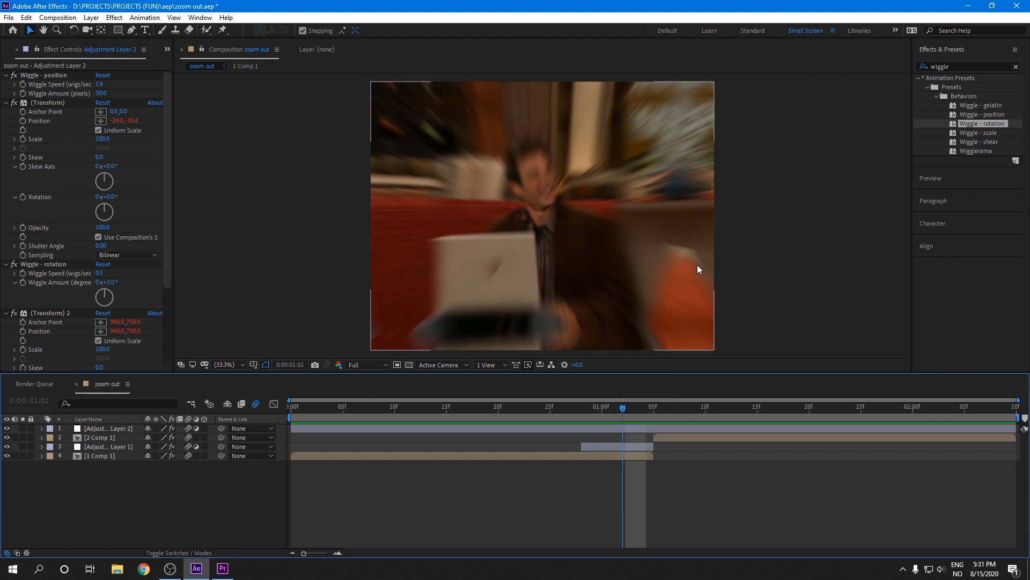
{"action": "left_click", "coordinate": [624, 446]}
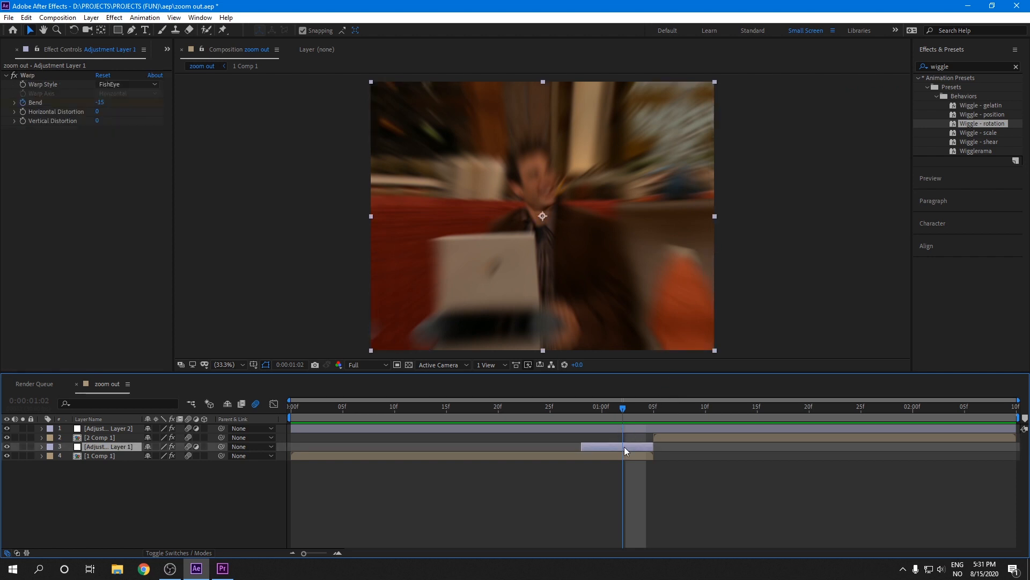
{"action": "key", "text": "s"}
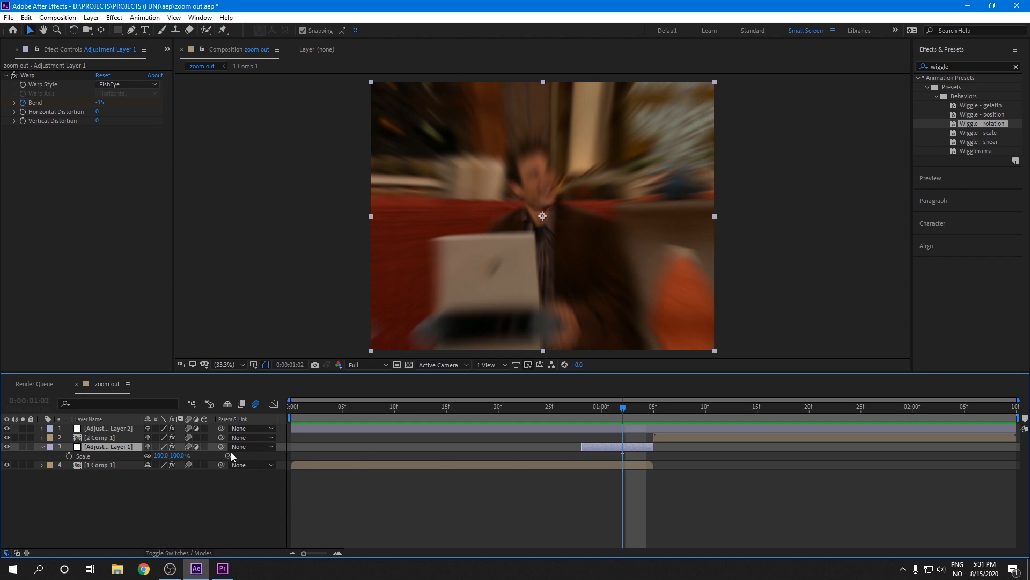
{"action": "left_click", "coordinate": [177, 456]}
{"action": "key", "text": "Return"}
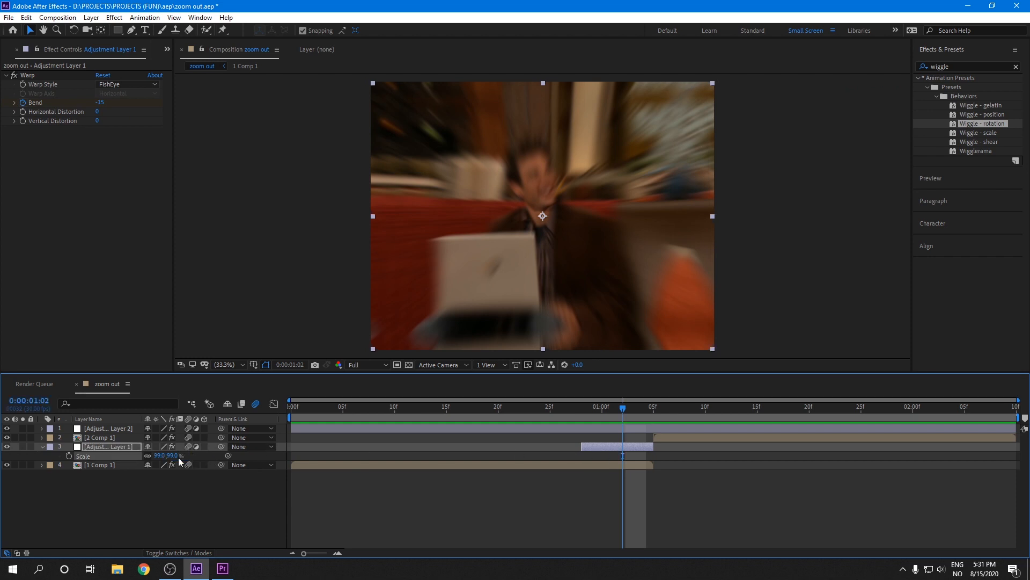
Collapse the properties of Adjustment Layer 1 and play the composition from the start
{"action": "left_click", "coordinate": [458, 533]}
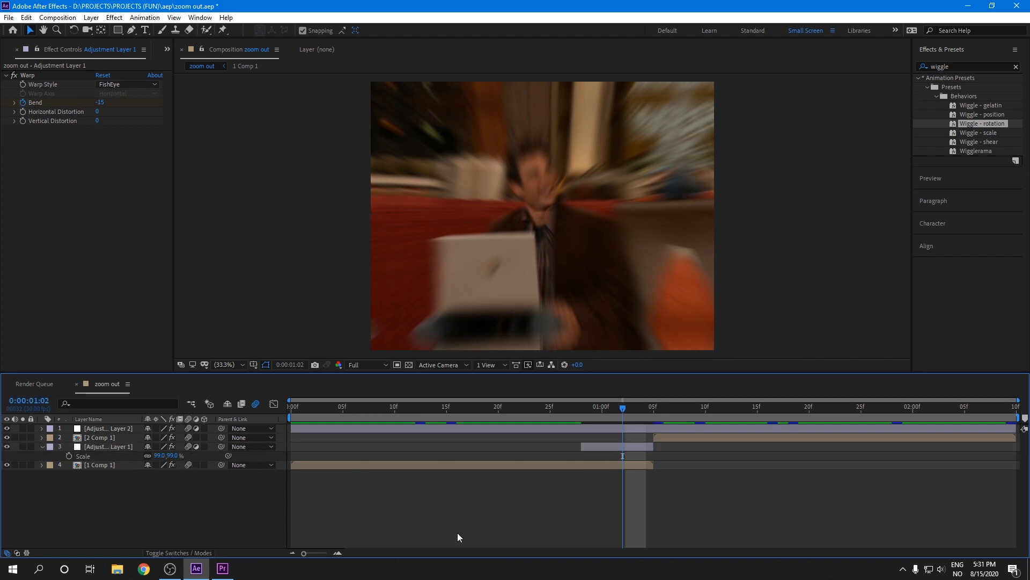
{"action": "left_click", "coordinate": [40, 447]}
{"action": "left_click", "coordinate": [294, 412]}
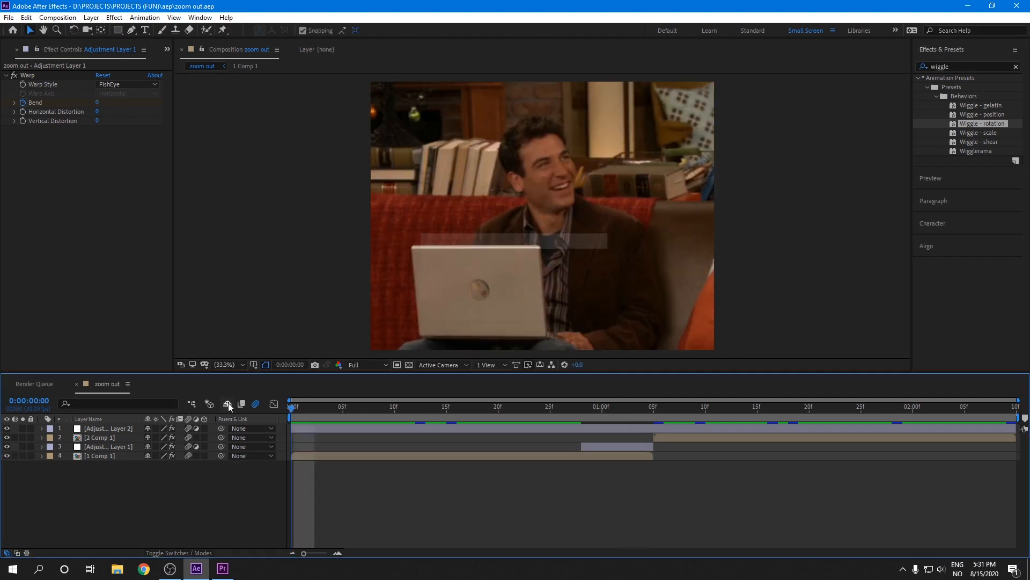
{"action": "key", "text": "space"}
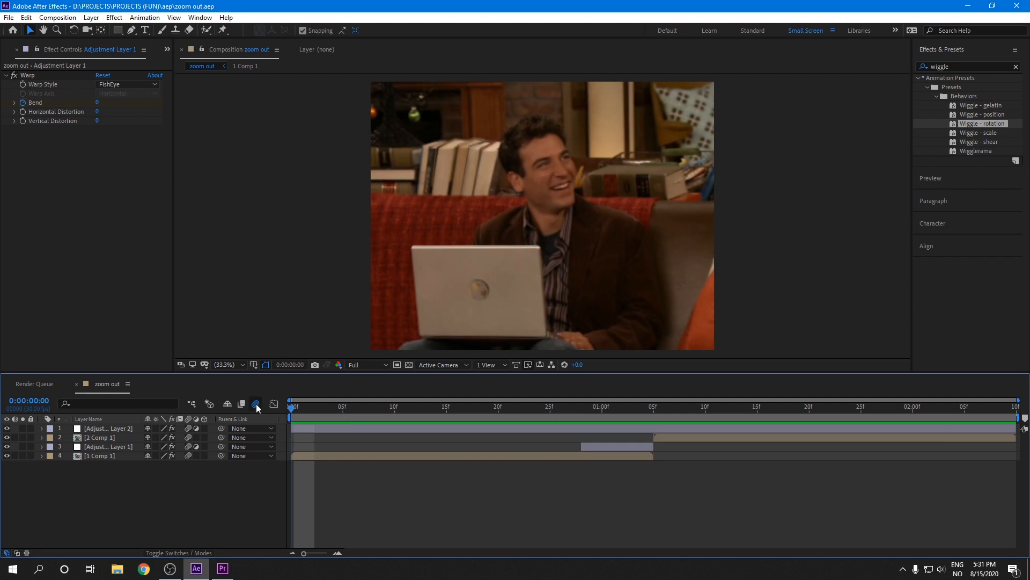
Find the Curves effect, apply it to the 1 Comp 1 layer, and enable keyframing of its curve at 0:00:00:00
{"action": "left_click", "coordinate": [976, 63]}
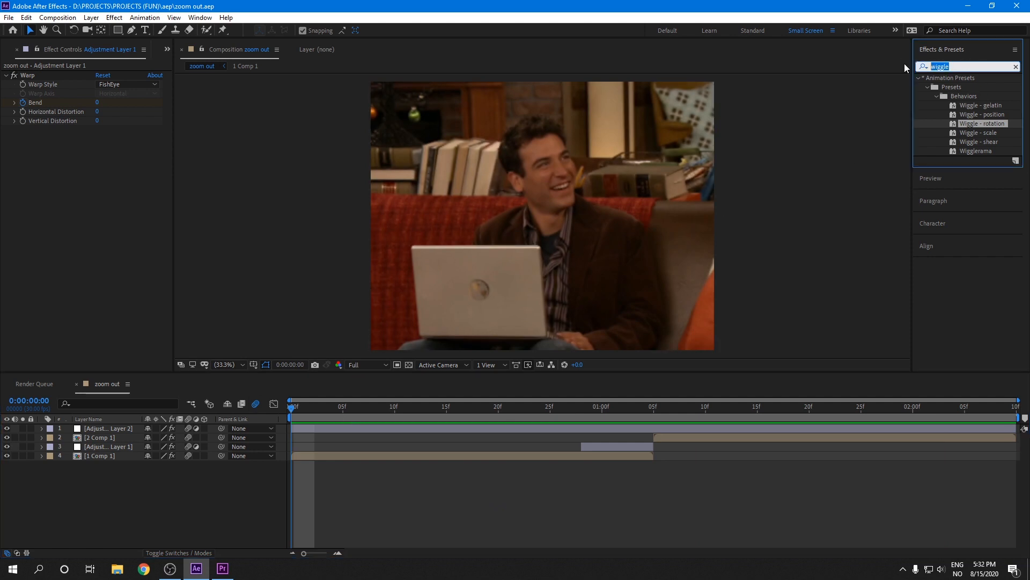
{"action": "type", "text": "curves"}
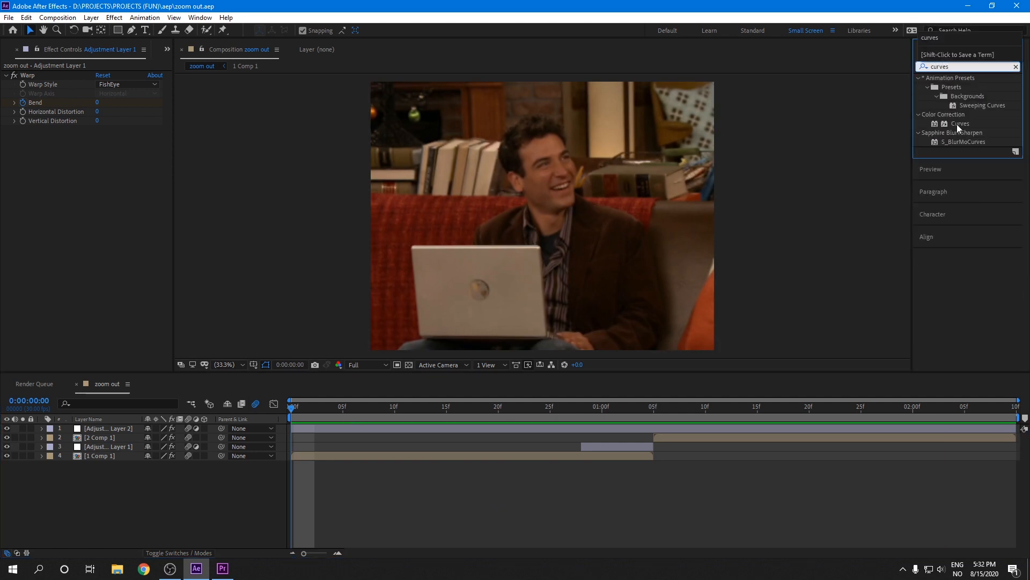
{"action": "left_click_drag", "start_coordinate": [957, 124], "coordinate": [431, 457]}
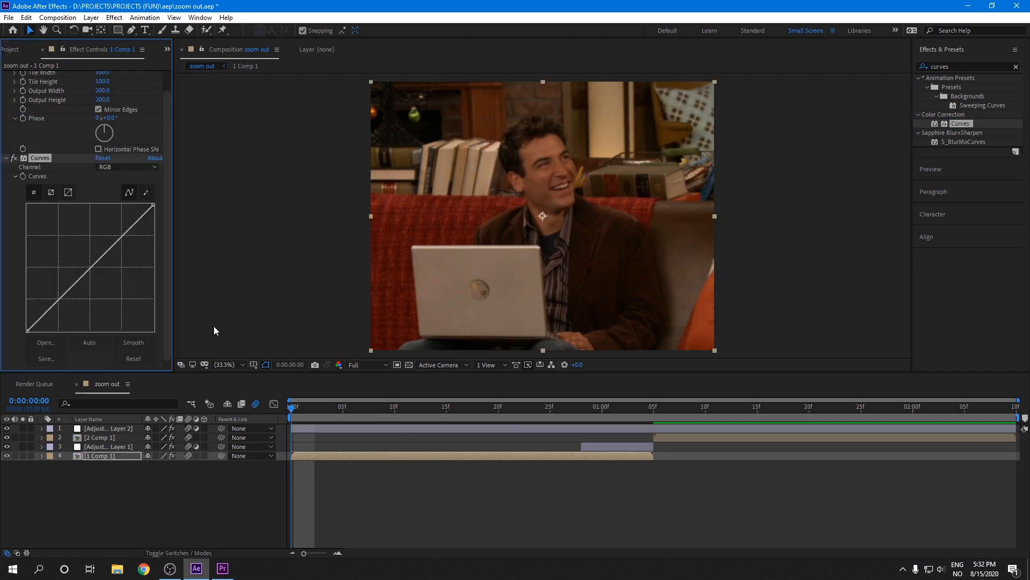
{"action": "left_click", "coordinate": [23, 177]}
At 0:00:00:03, bend the RGB curve of 1 Comp 1 strongly upward to the top edge to brighten the clip into a flash
{"action": "key", "text": "Page_Down"}
{"action": "key", "text": "Page_Down"}
{"action": "key", "text": "Page_Down"}
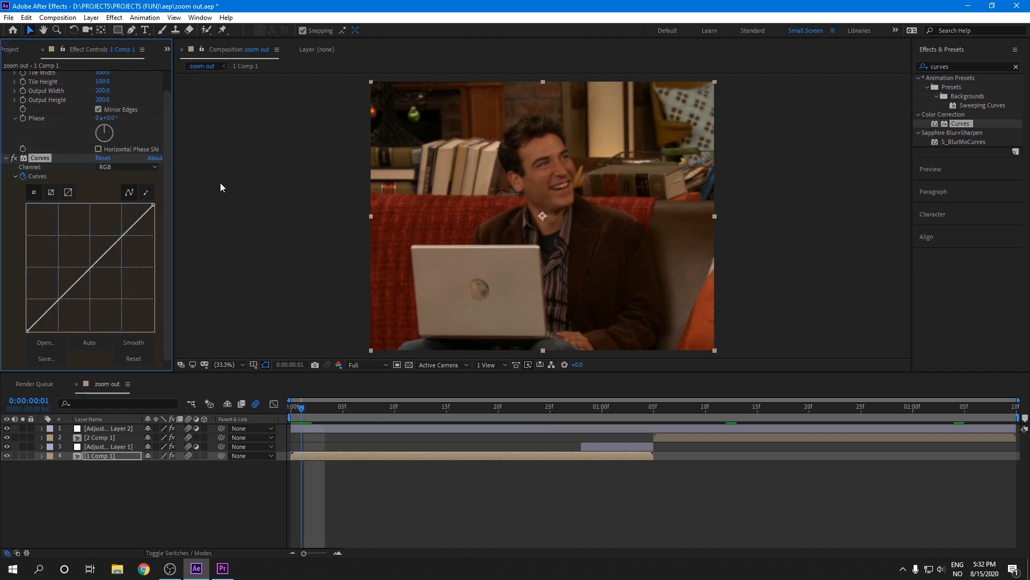
{"action": "left_click_drag", "start_coordinate": [113, 245], "coordinate": [85, 197]}
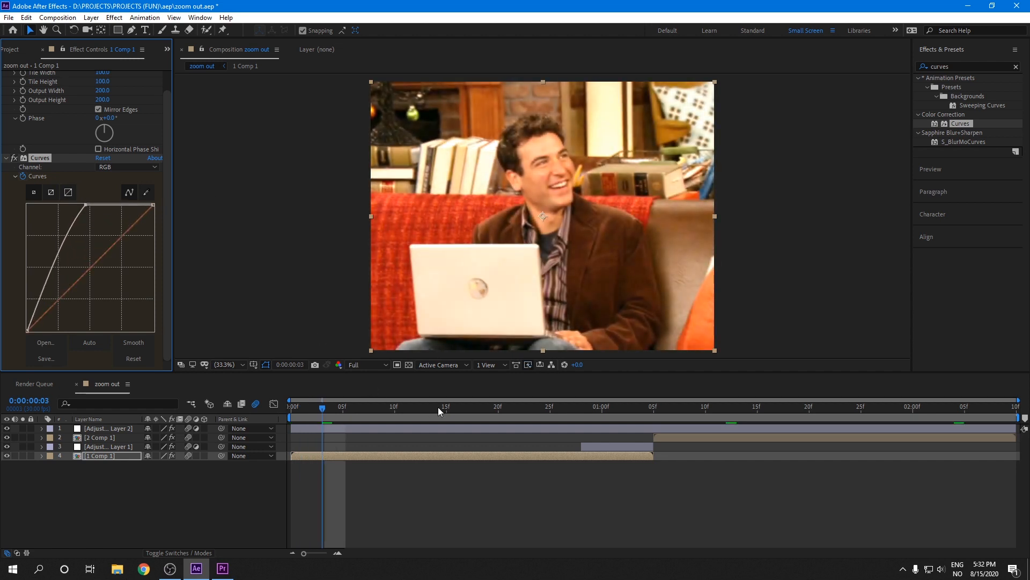
At 0:00:01:05, return the Curves of 1 Comp 1 to the straight diagonal and preview the composition from the start
{"action": "left_click_drag", "start_coordinate": [438, 407], "coordinate": [654, 406]}
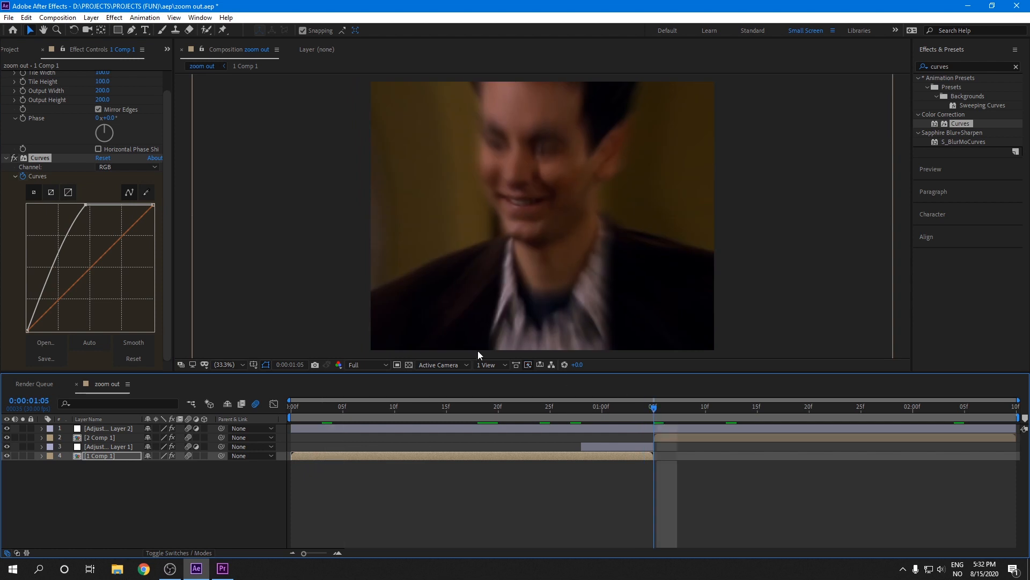
{"action": "left_click_drag", "start_coordinate": [83, 203], "coordinate": [126, 236]}
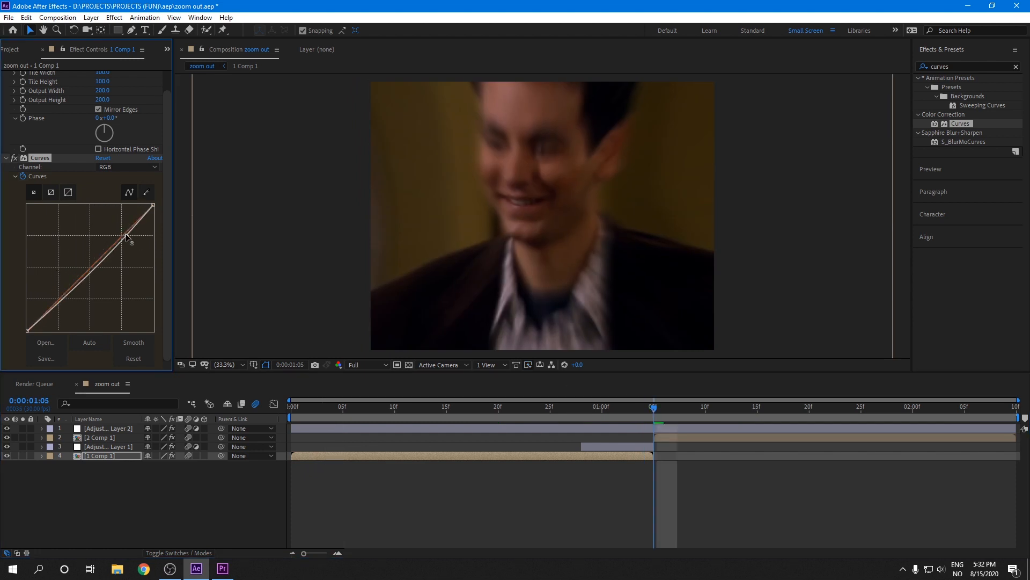
{"action": "left_click", "coordinate": [295, 407]}
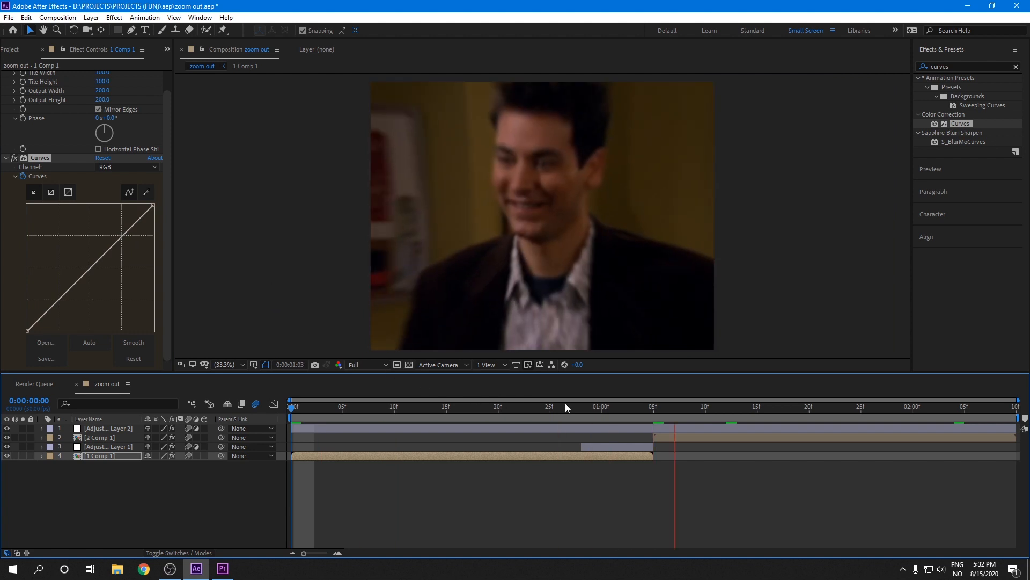
{"action": "key", "text": "space"}
At 0:00:01:05, apply the Curves effect to the 2 Comp 1 layer and enable keyframing of its curve
{"action": "left_click", "coordinate": [655, 411]}
{"action": "left_click", "coordinate": [664, 438]}
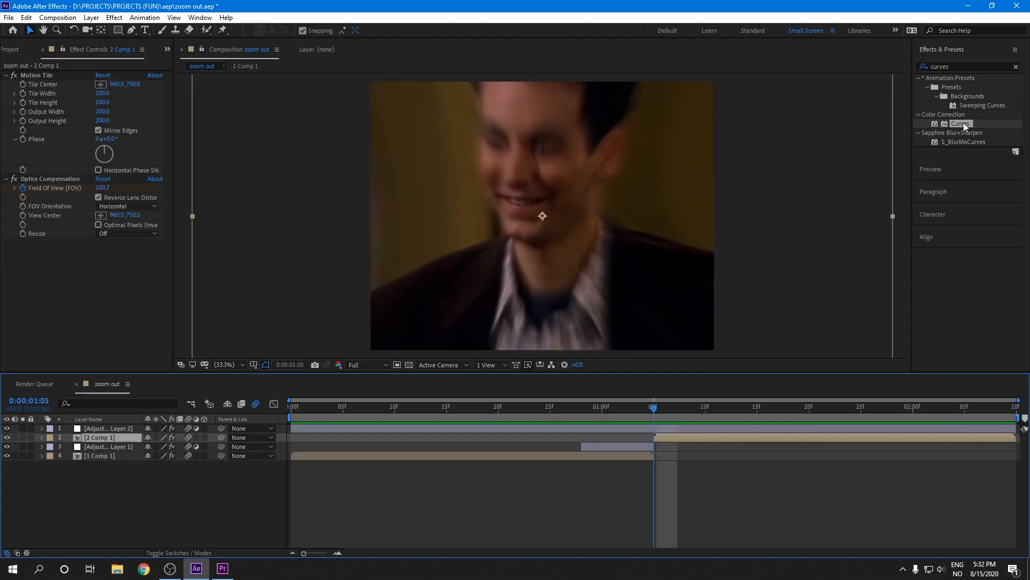
{"action": "left_click_drag", "start_coordinate": [964, 124], "coordinate": [661, 440]}
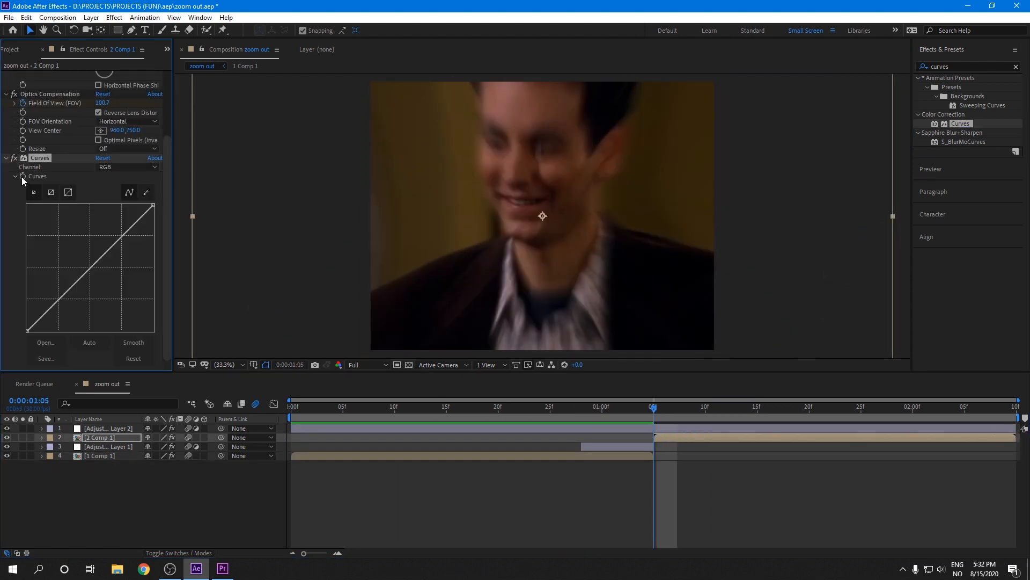
Bend the RGB curve of 2 Comp 1 steeply upward at 0:00:01:08, and return it to the straight diagonal near the composition's end
{"action": "key", "text": "Page_Down"}
{"action": "key", "text": "Page_Down"}
{"action": "key", "text": "Page_Down"}
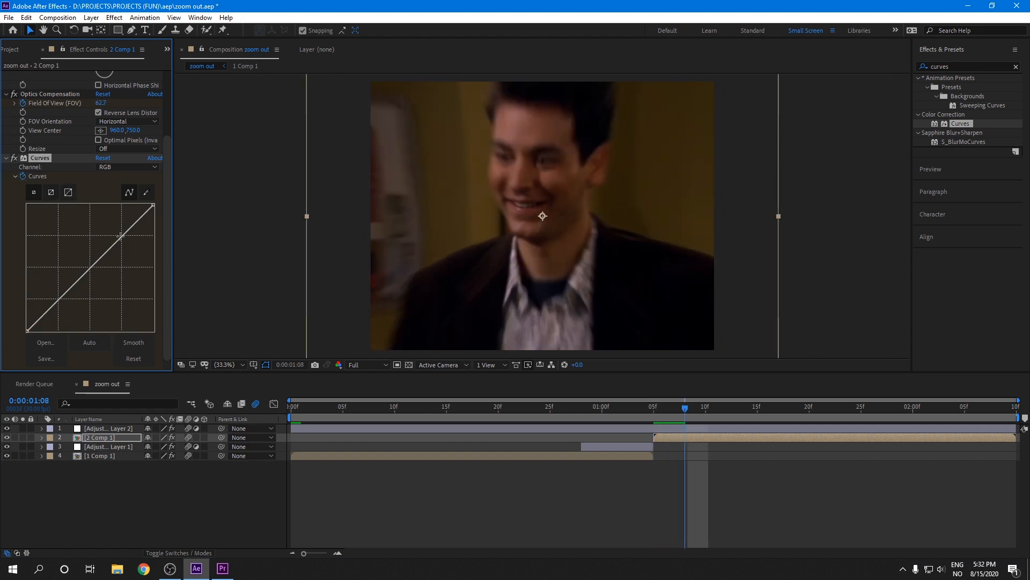
{"action": "left_click_drag", "start_coordinate": [115, 242], "coordinate": [67, 205]}
{"action": "key", "text": "space"}
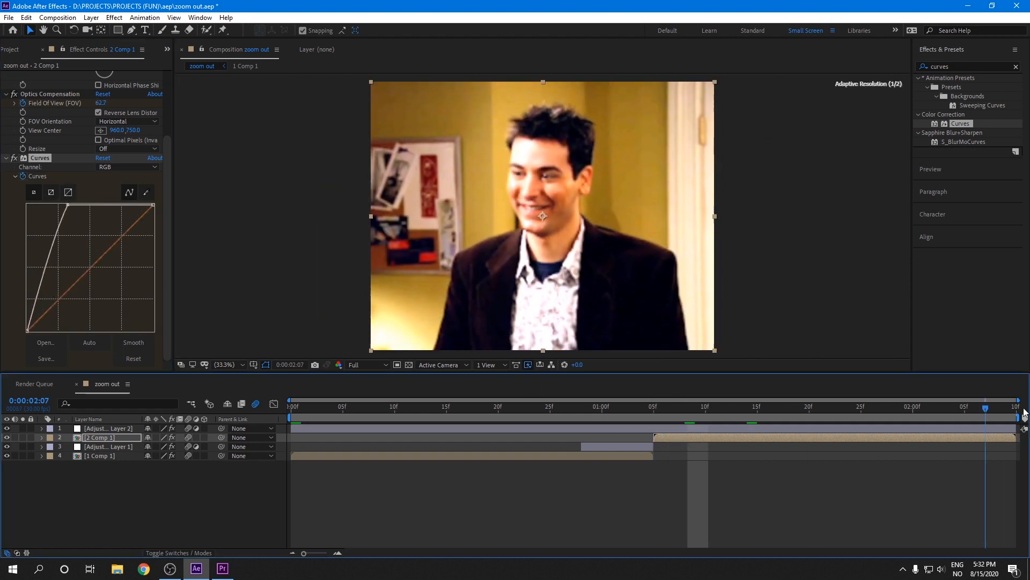
{"action": "left_click_drag", "start_coordinate": [68, 204], "coordinate": [117, 244]}
Save the project and play the composition from the start to check both brightness flashes
{"action": "key", "text": "Home"}
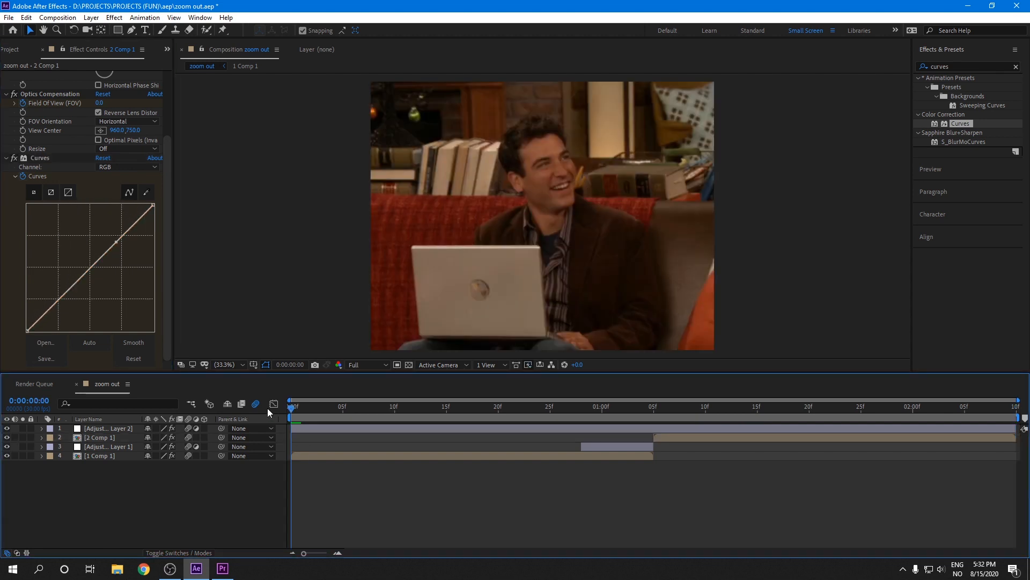
{"action": "key", "text": "ctrl+s"}
{"action": "key", "text": "space"}
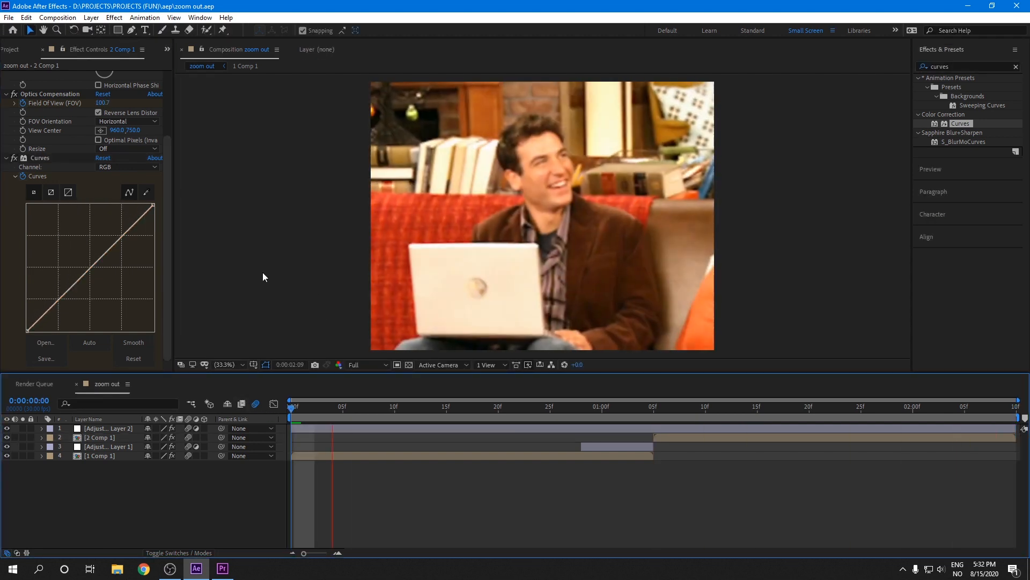